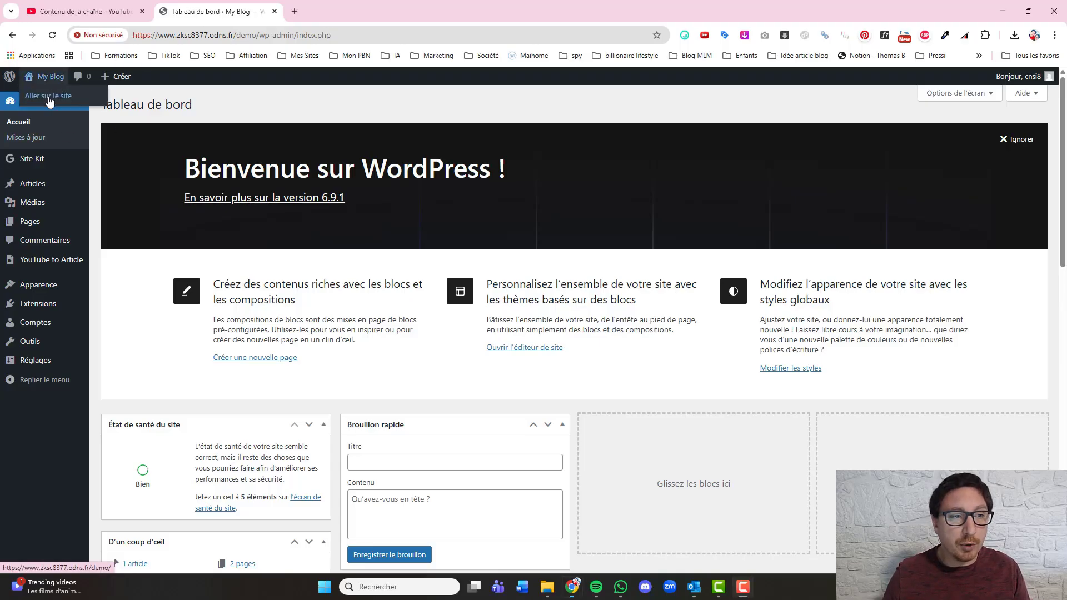
Step: Open the site's public front end in a new tab and look over its homepage from header to footer
right_click(66, 99)
left_click(128, 109)
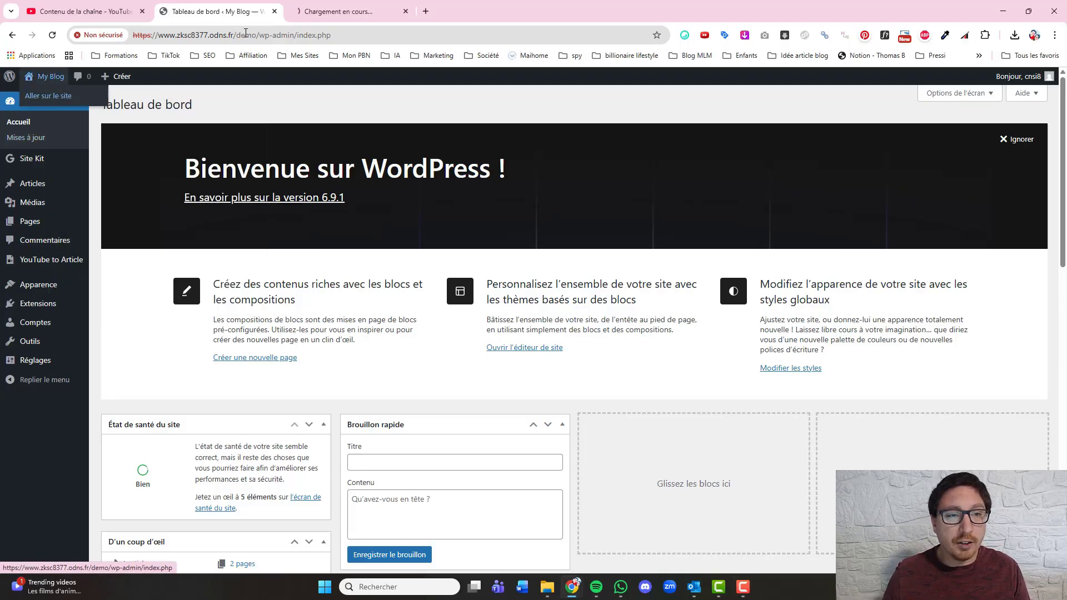
left_click(332, 10)
scroll(453, 355, "down", 2)
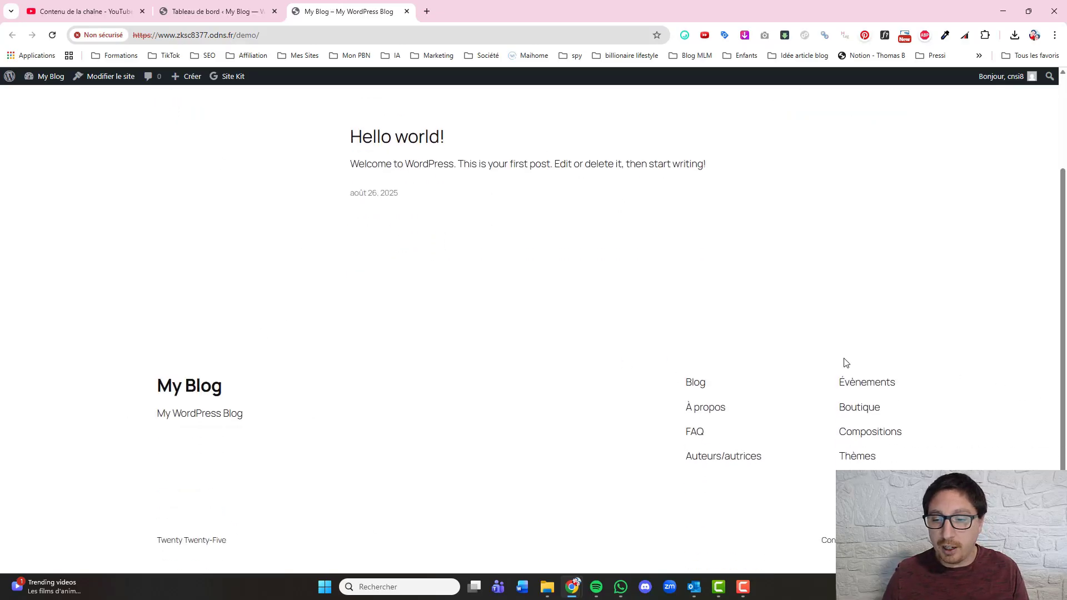
scroll(265, 417, "up", 2)
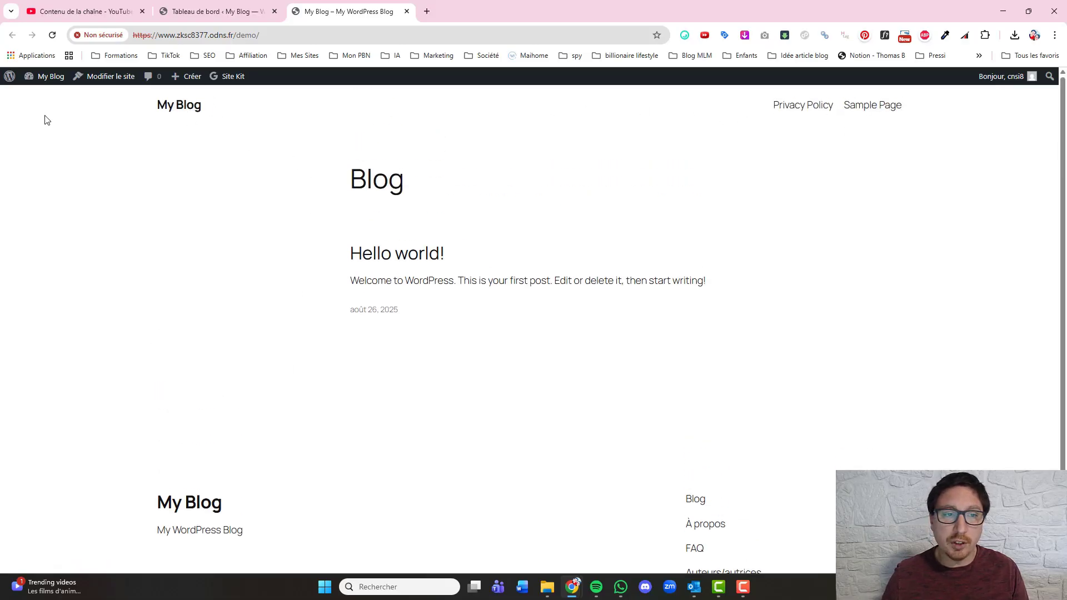
Step: Install the Astra theme from the popular themes in the WordPress admin and activate it
left_click(203, 18)
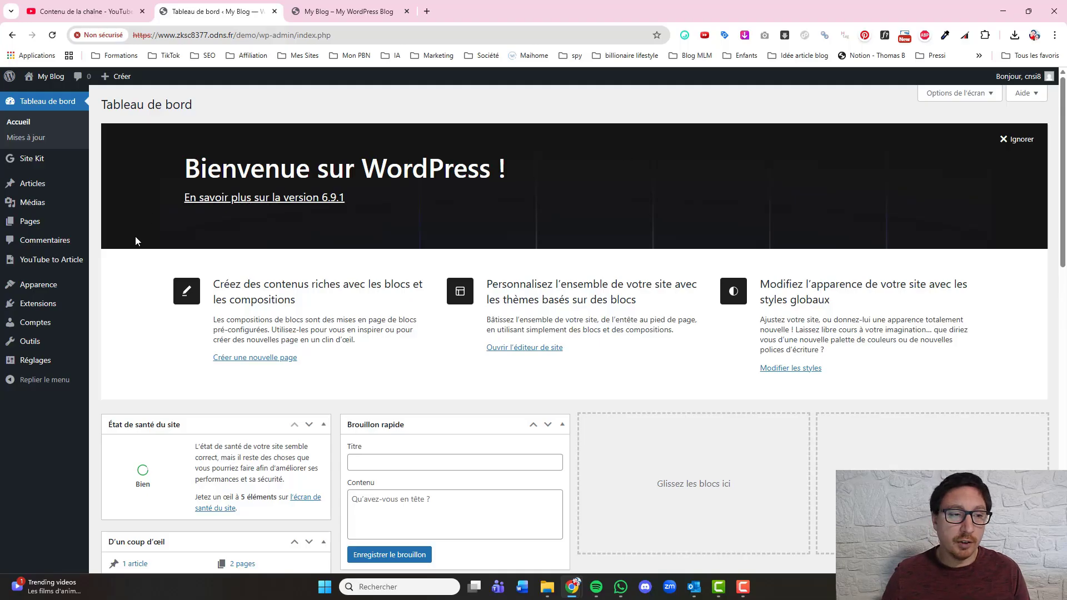
mouse_move(40, 286)
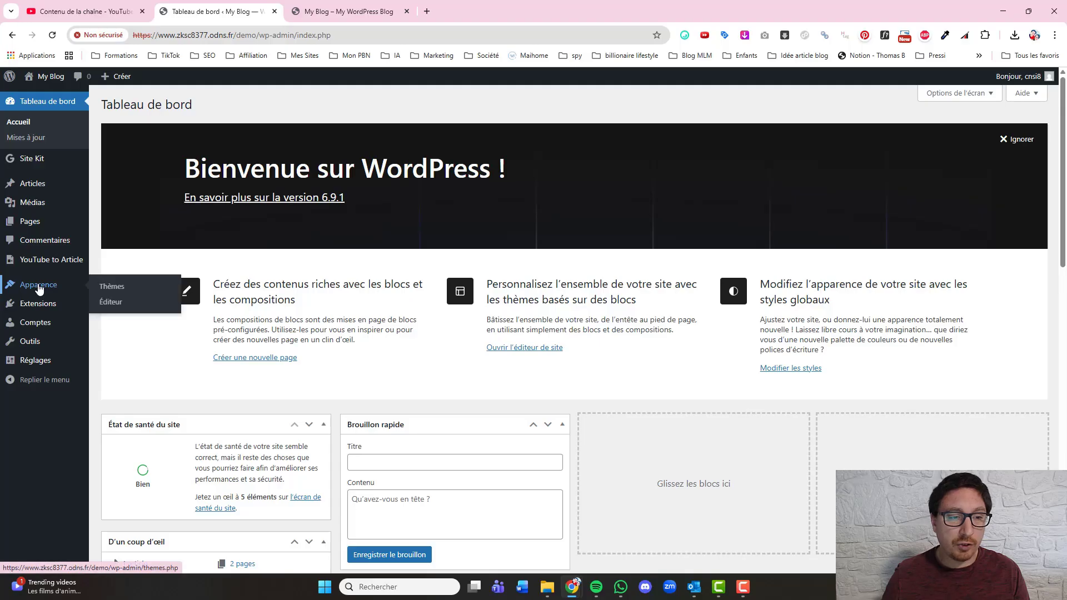
left_click(110, 289)
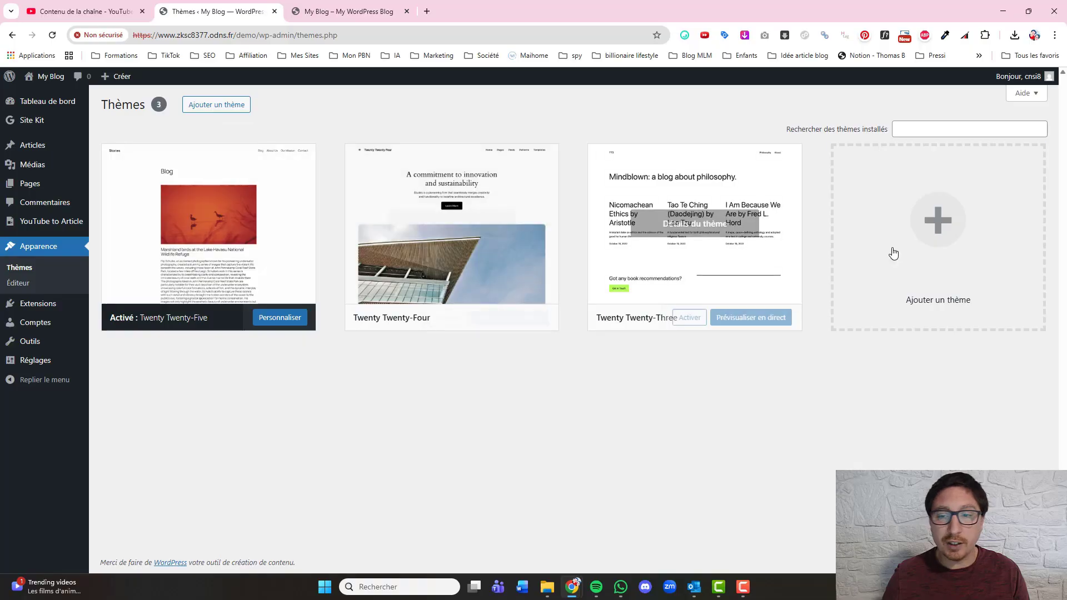
left_click(937, 244)
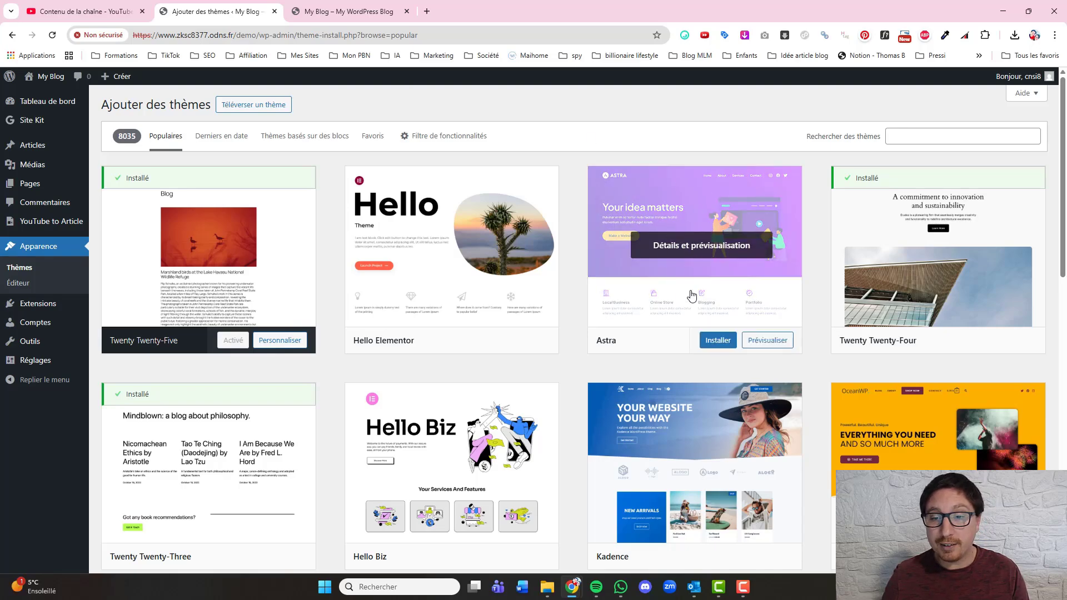
left_click(722, 344)
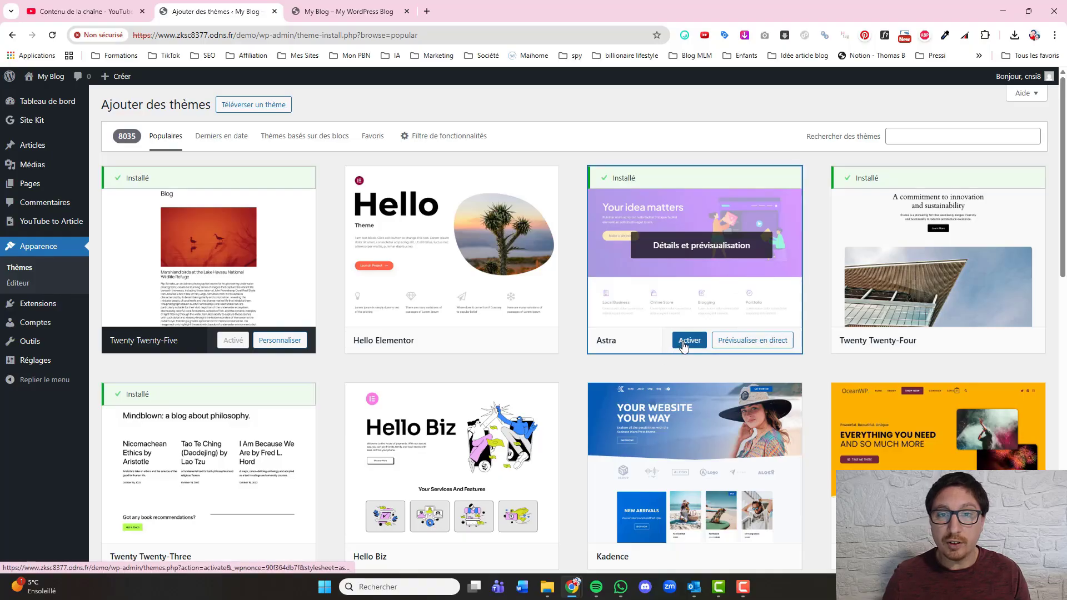
left_click(682, 343)
Step: Reload the public homepage to check its look with the Astra theme, and return to the themes page
left_click(365, 11)
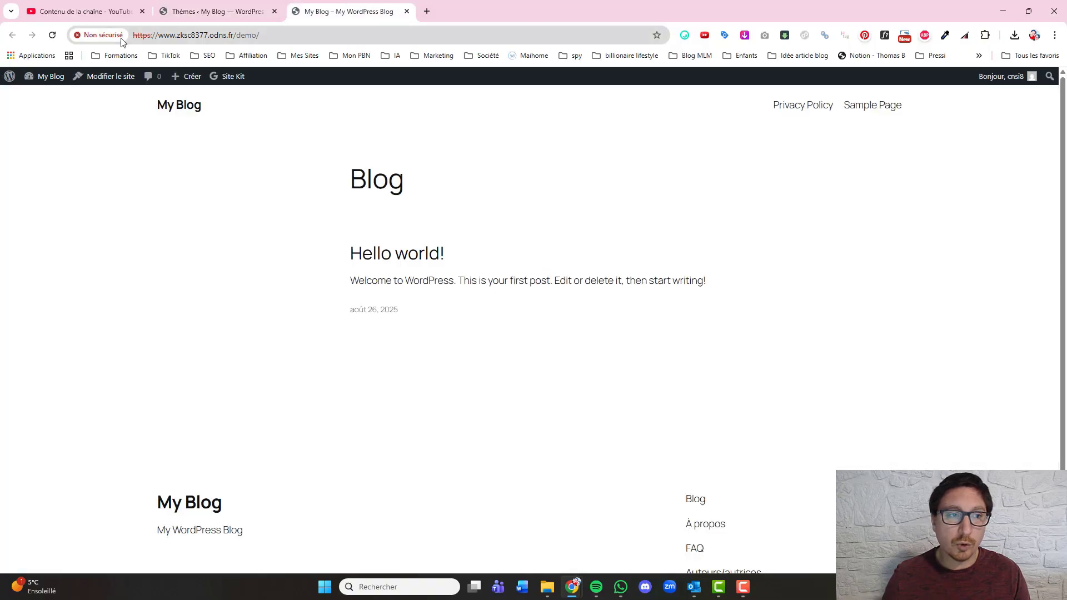
key("F5")
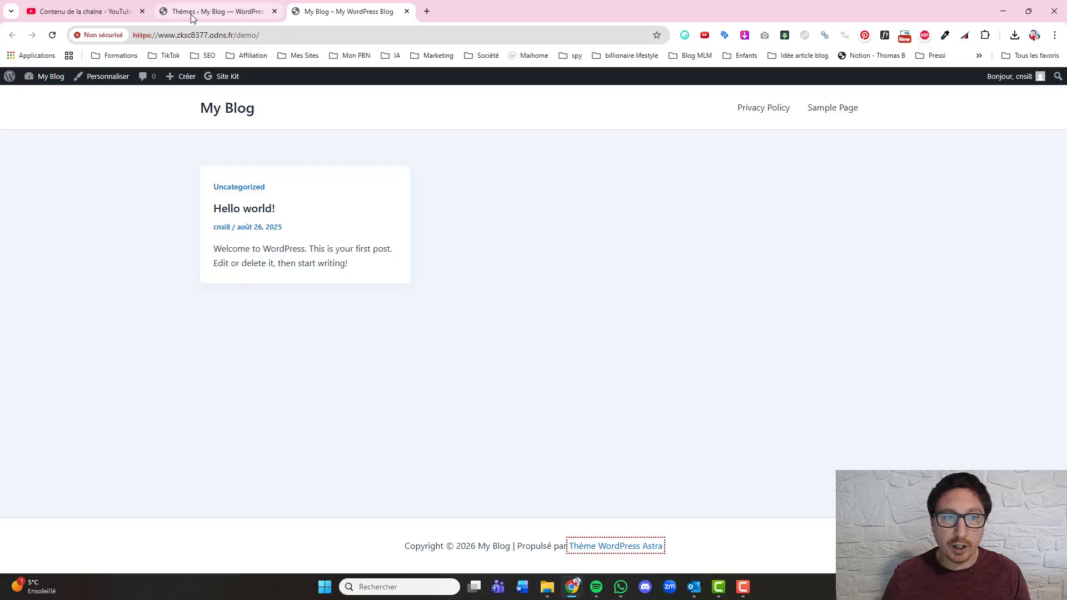
left_click(210, 11)
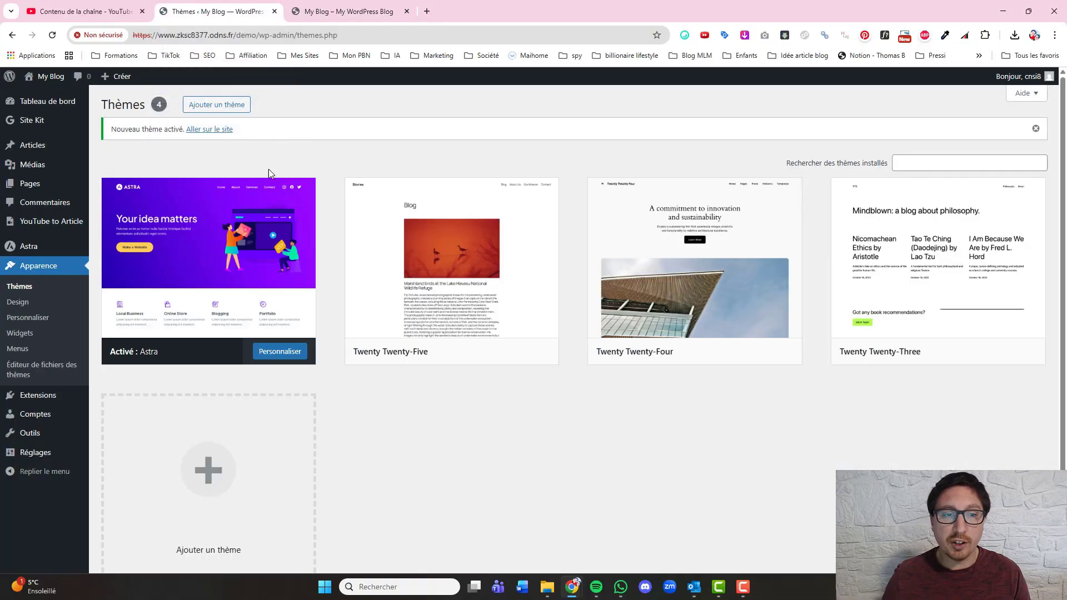
Step: Create a new page titled "accueil" and publish it immediately with public visibility
mouse_move(258, 255)
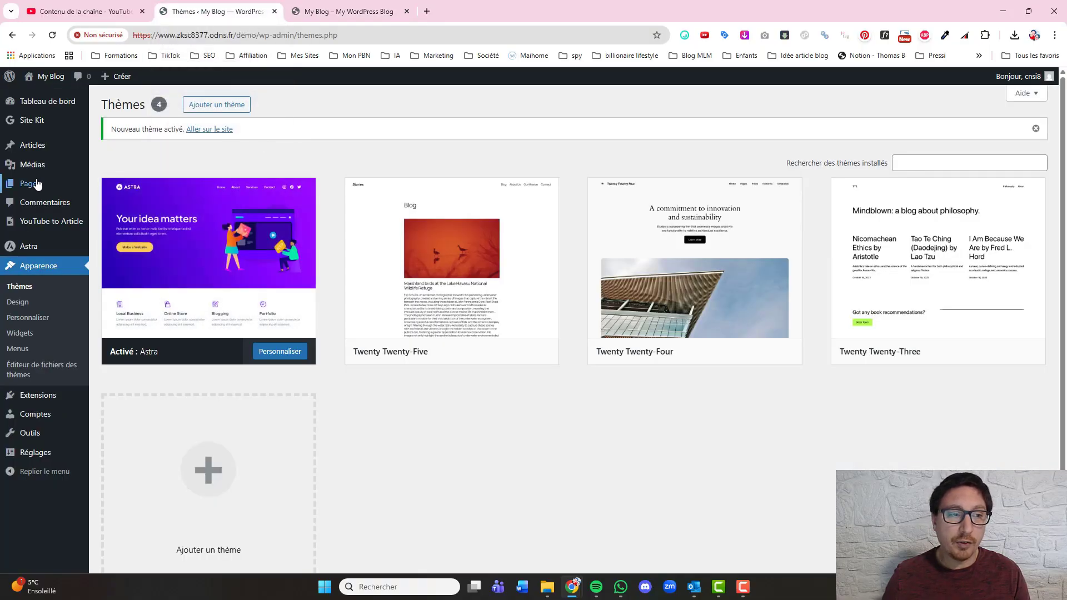
mouse_move(36, 184)
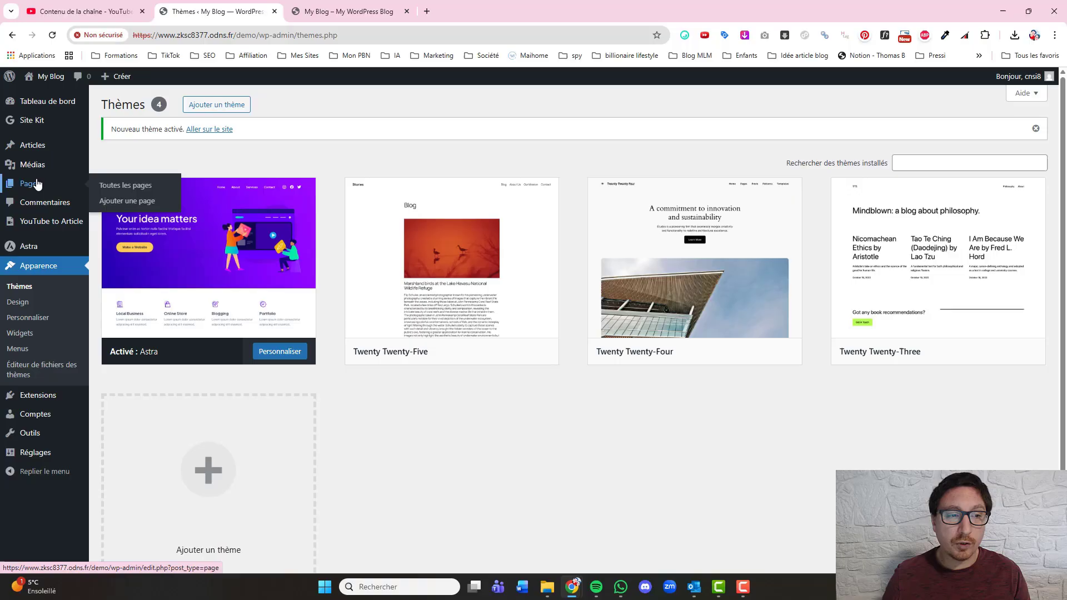
left_click(131, 191)
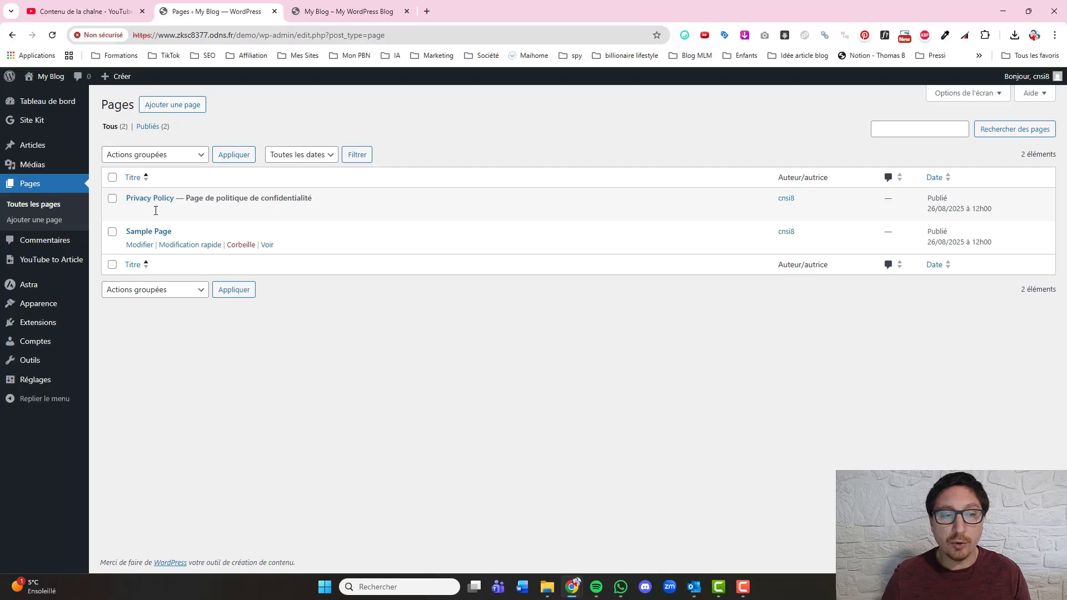
left_click(187, 111)
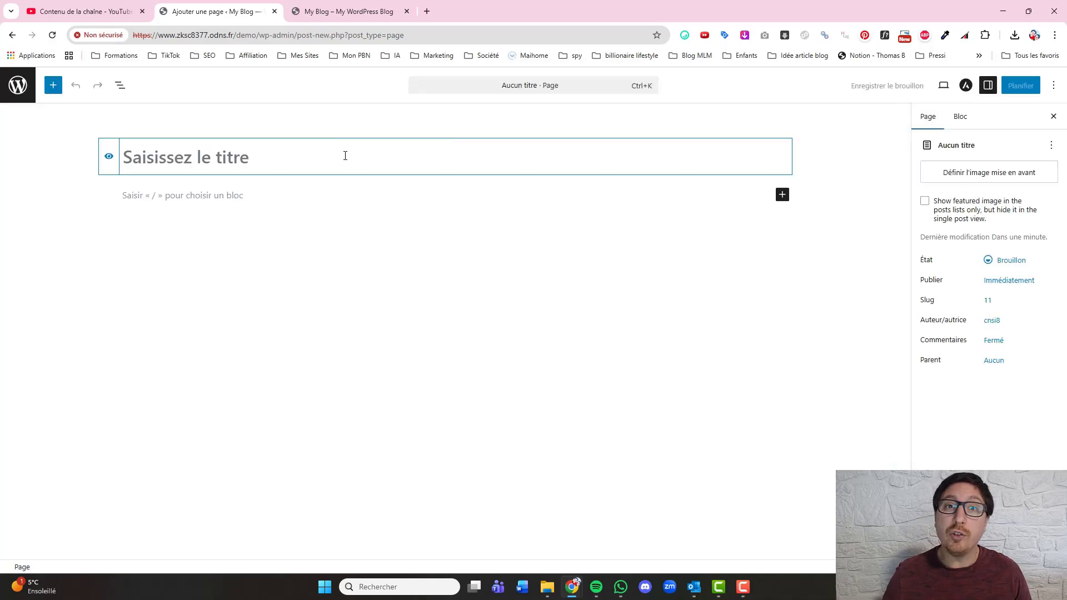
type("acc")
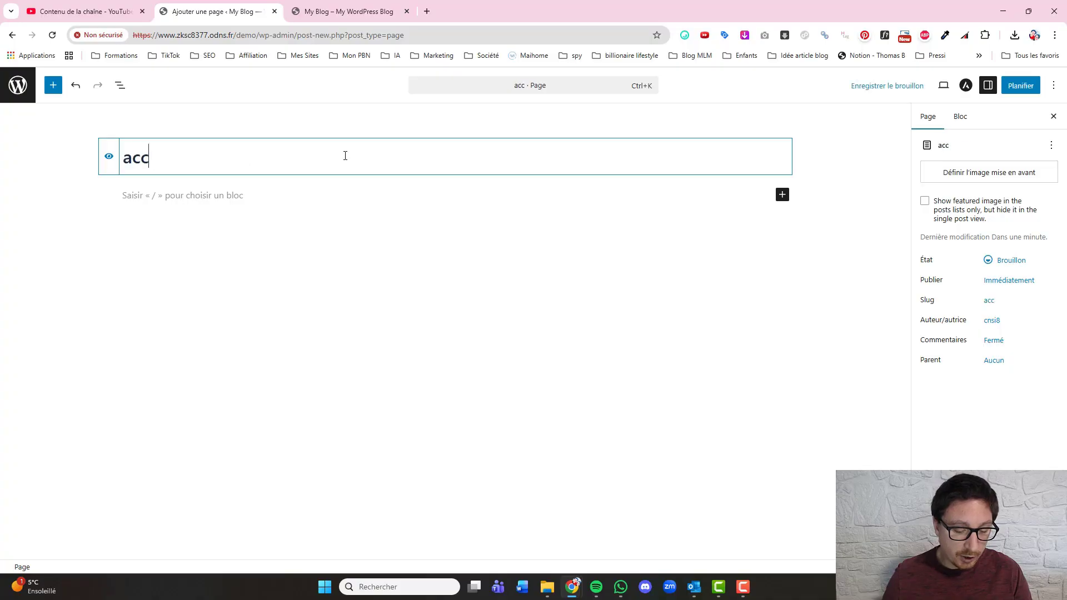
type("ueil")
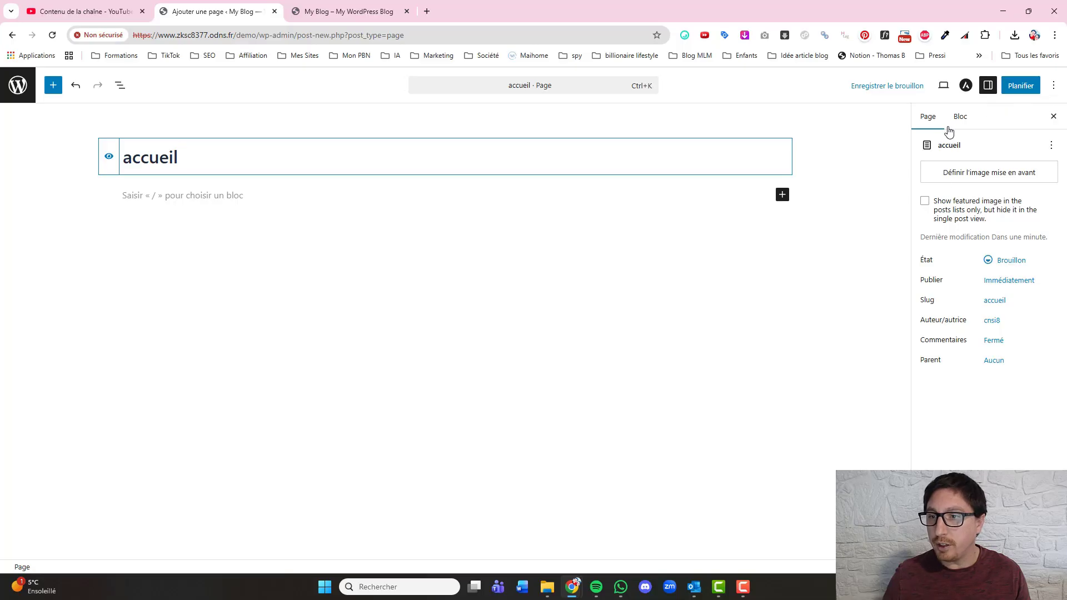
left_click(1022, 86)
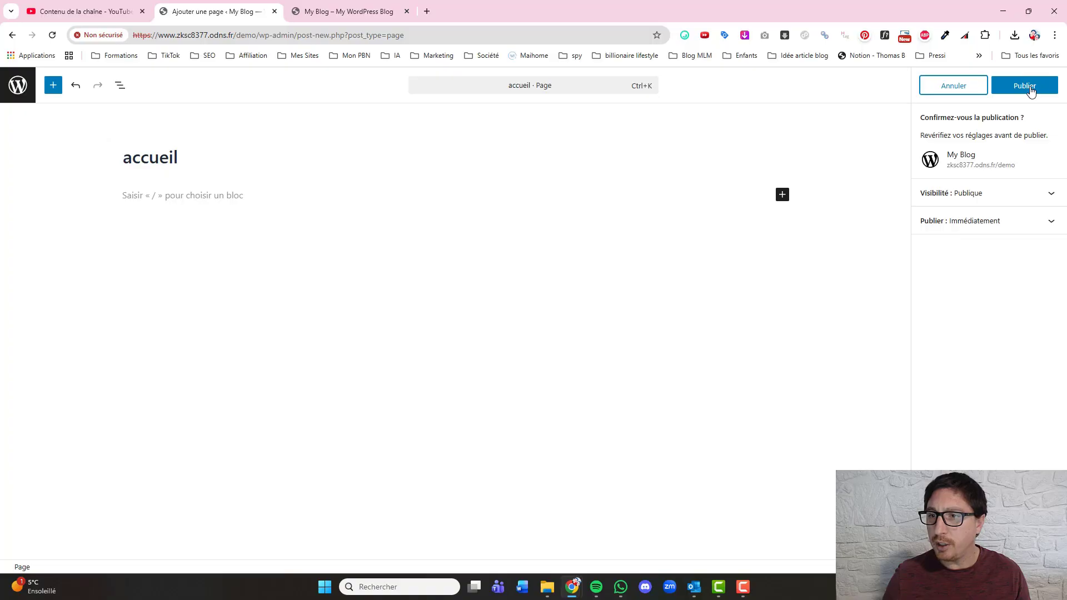
left_click(1029, 89)
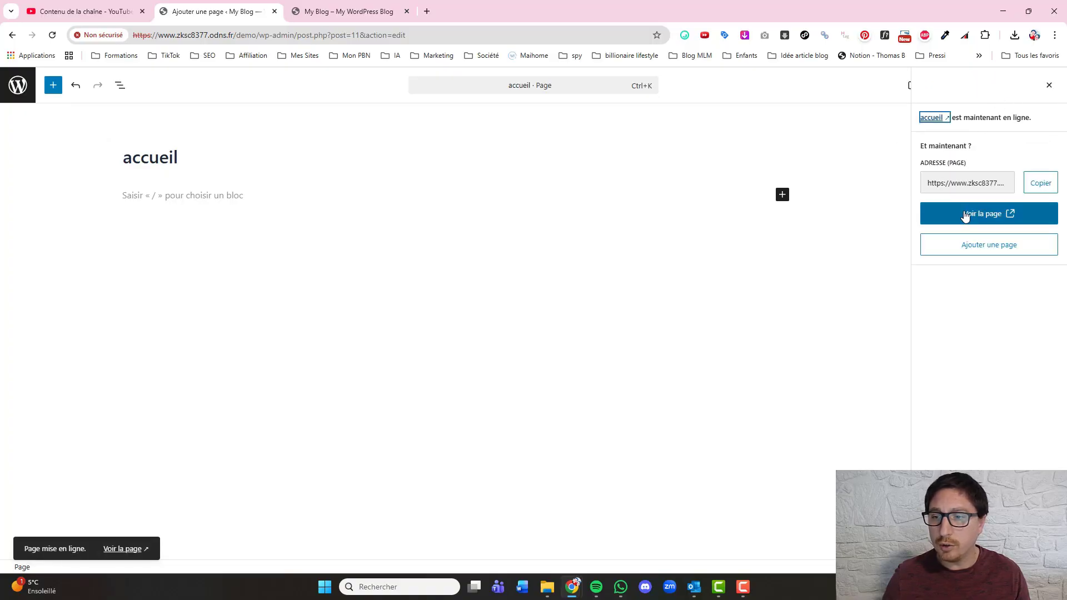
Step: View the published "accueil" page on the site and return to the list of all pages
left_click(967, 214)
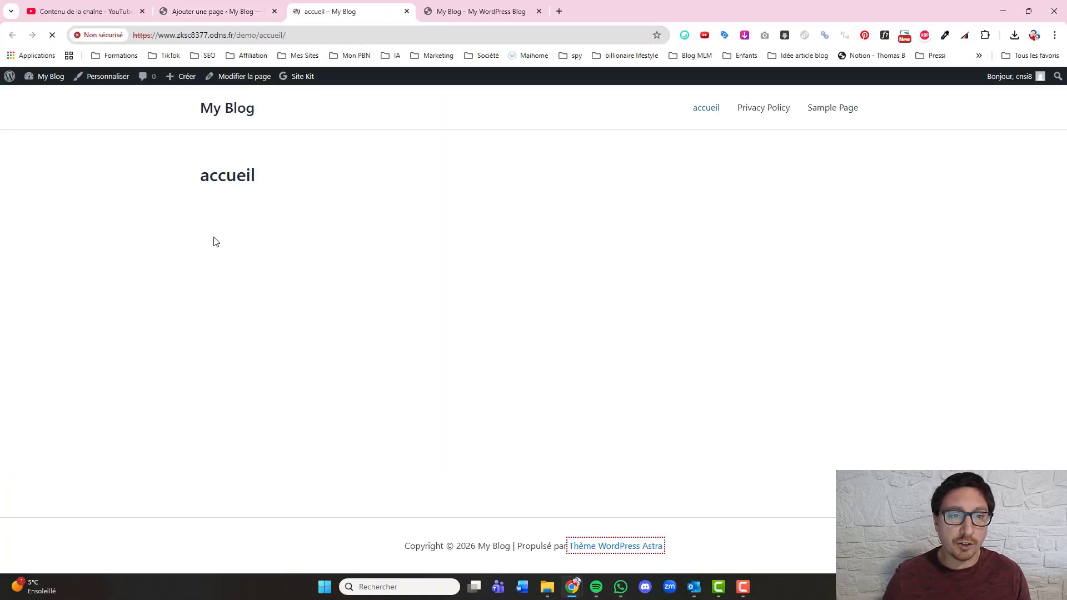
left_click(238, 11)
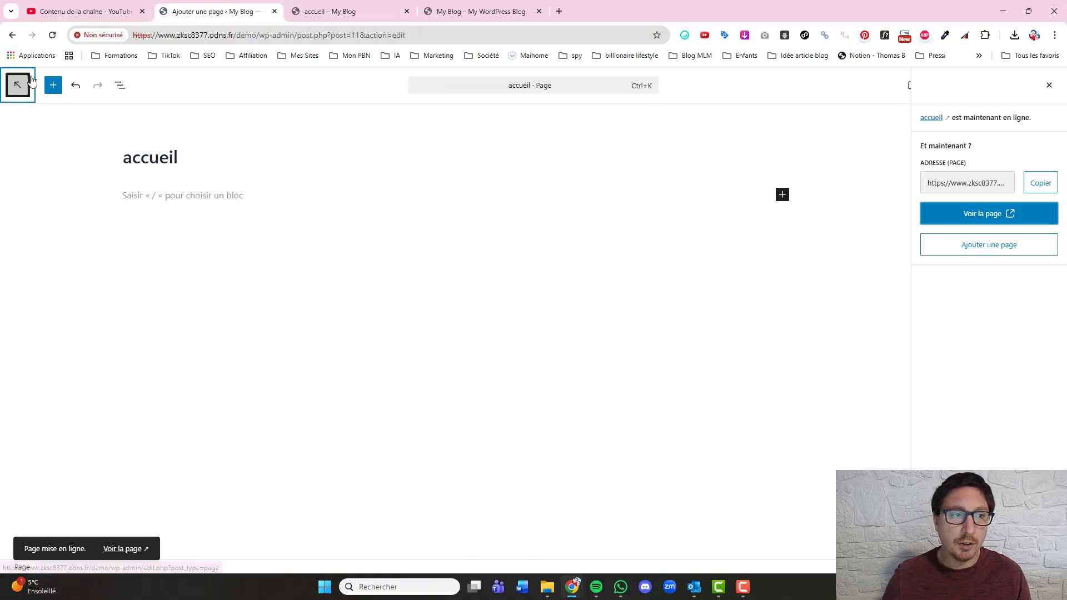
left_click(31, 81)
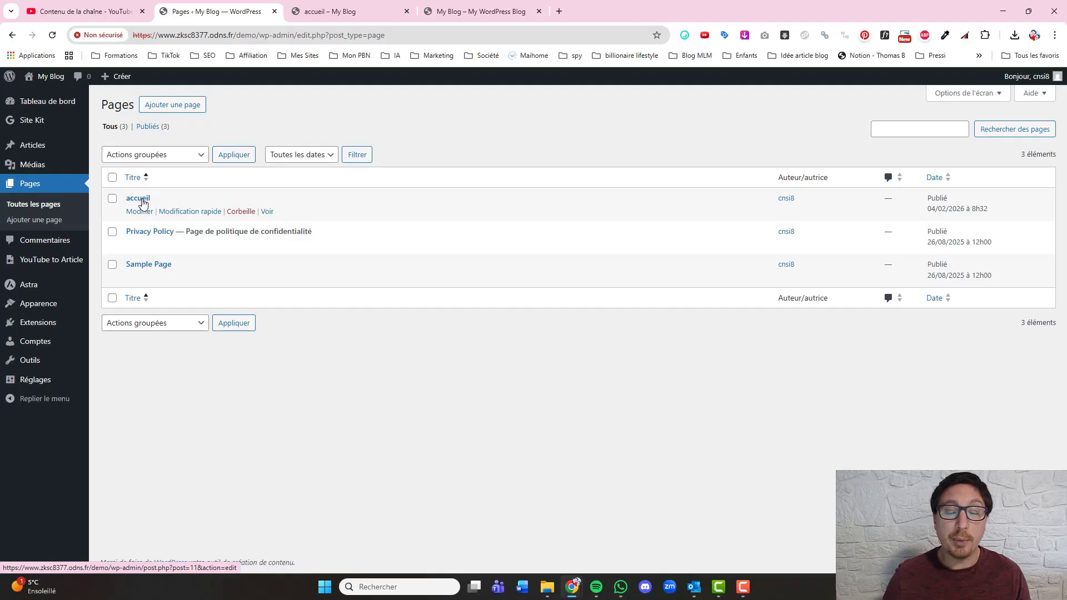
Step: In the reading settings, make the homepage a static page using "accueil" and save the changes
mouse_move(26, 379)
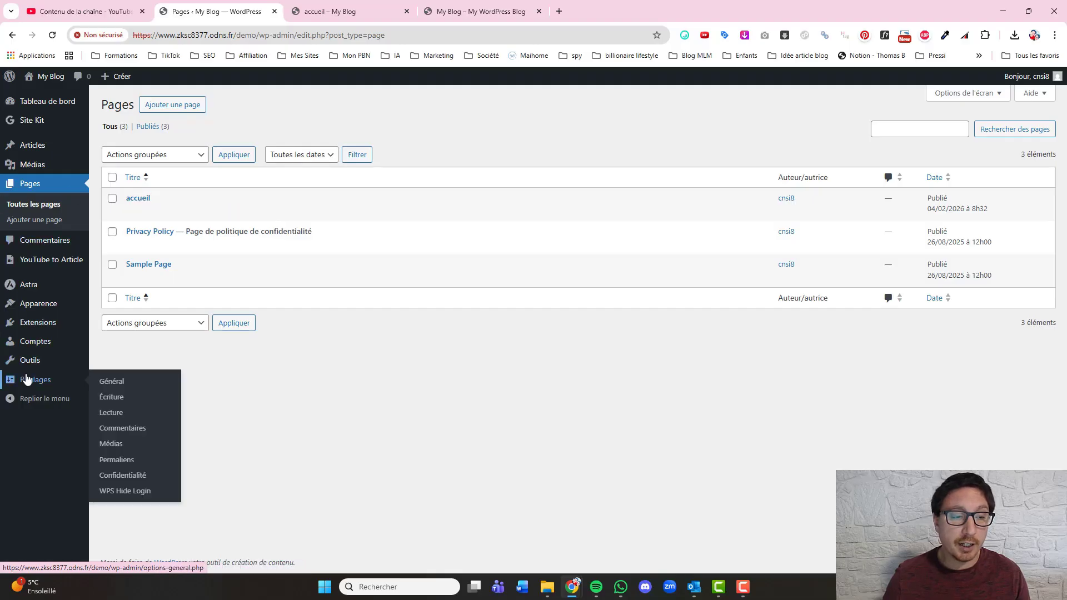
left_click(123, 420)
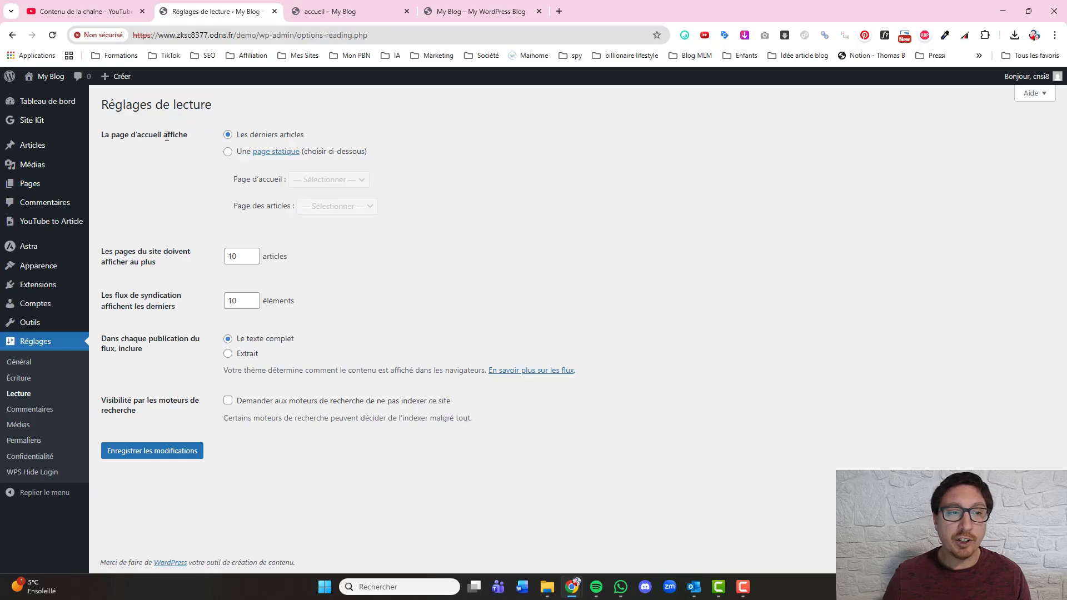
left_click(227, 153)
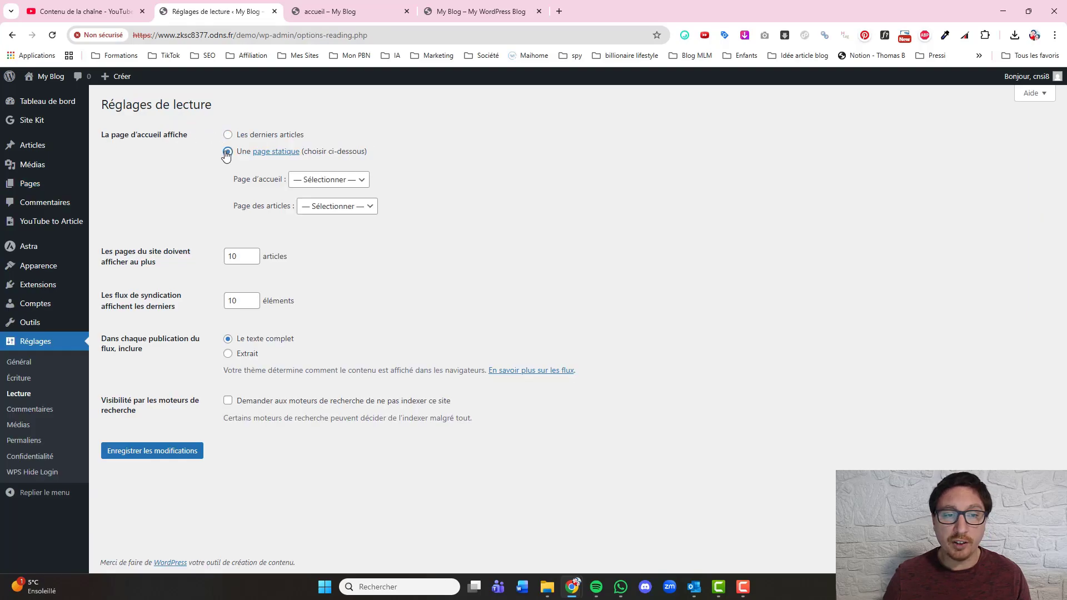
left_click(326, 181)
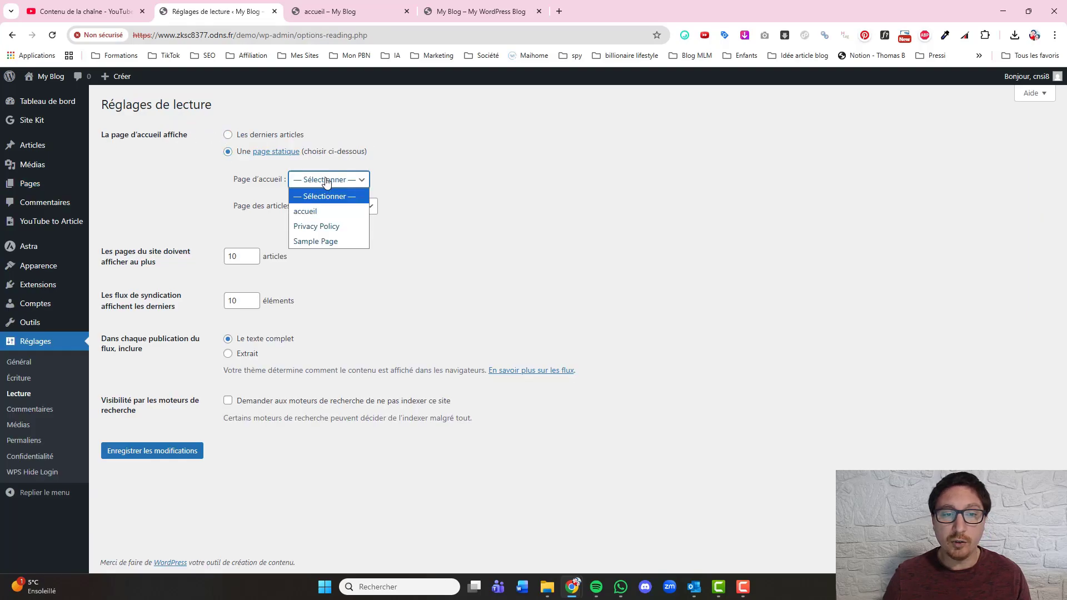
left_click(315, 211)
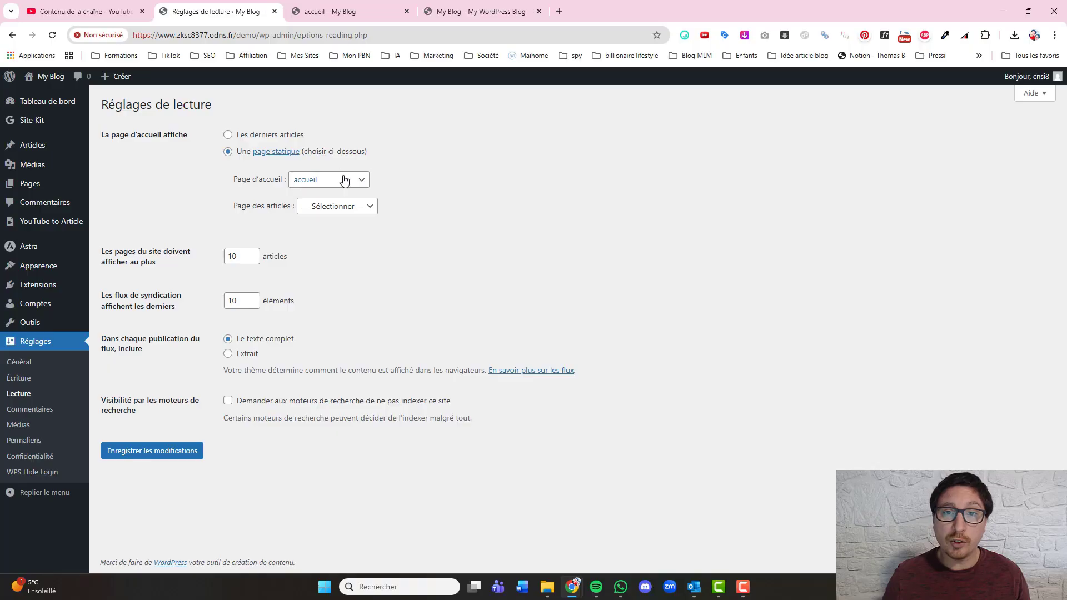
left_click(152, 457)
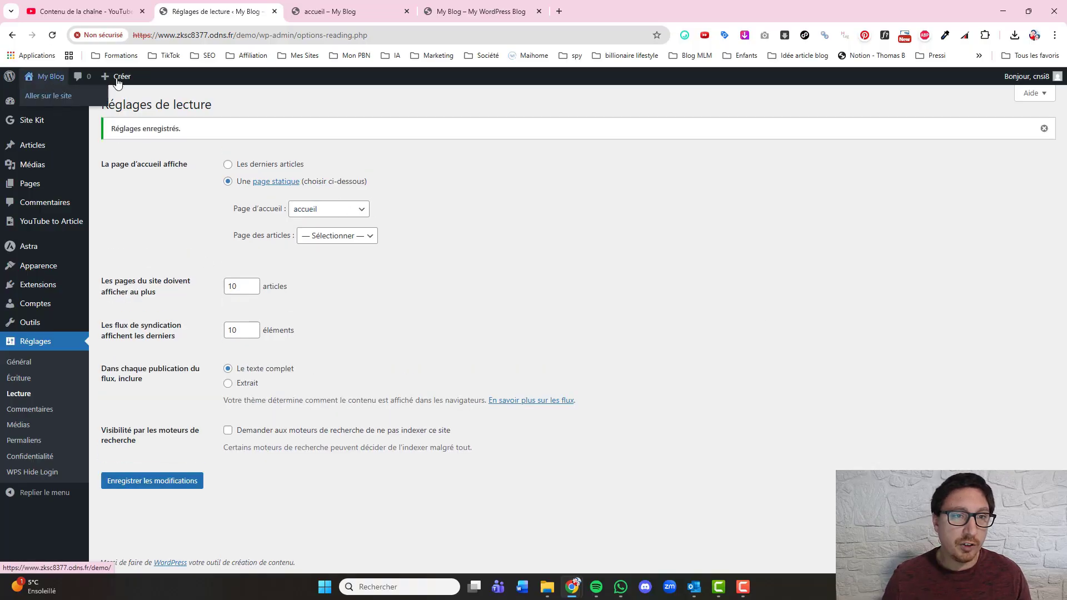
Step: Check on the public site which page the "My Blog" site title leads to
left_click(339, 12)
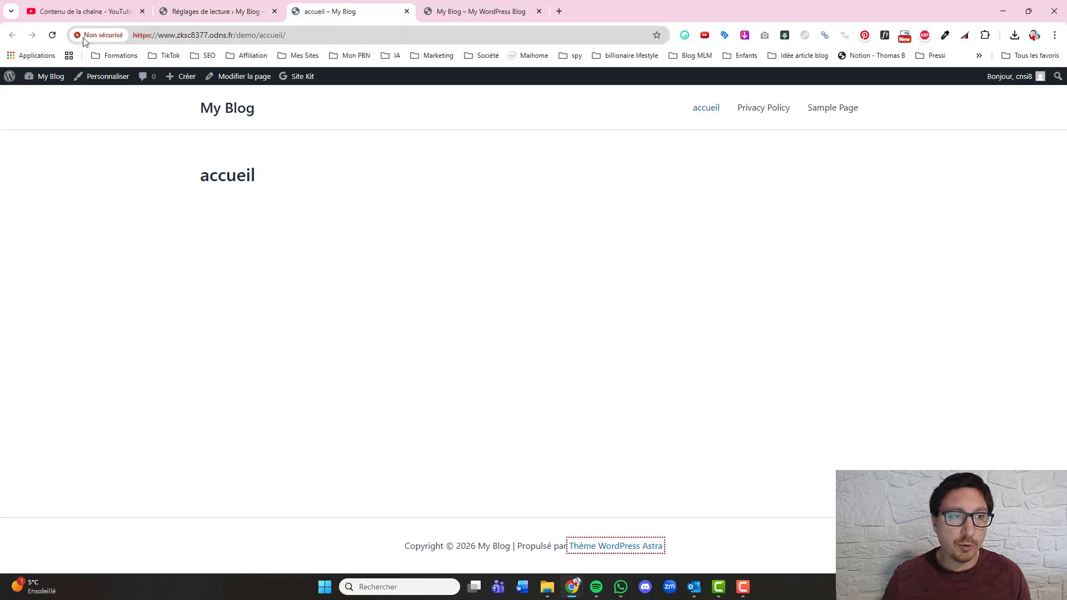
left_click(232, 110)
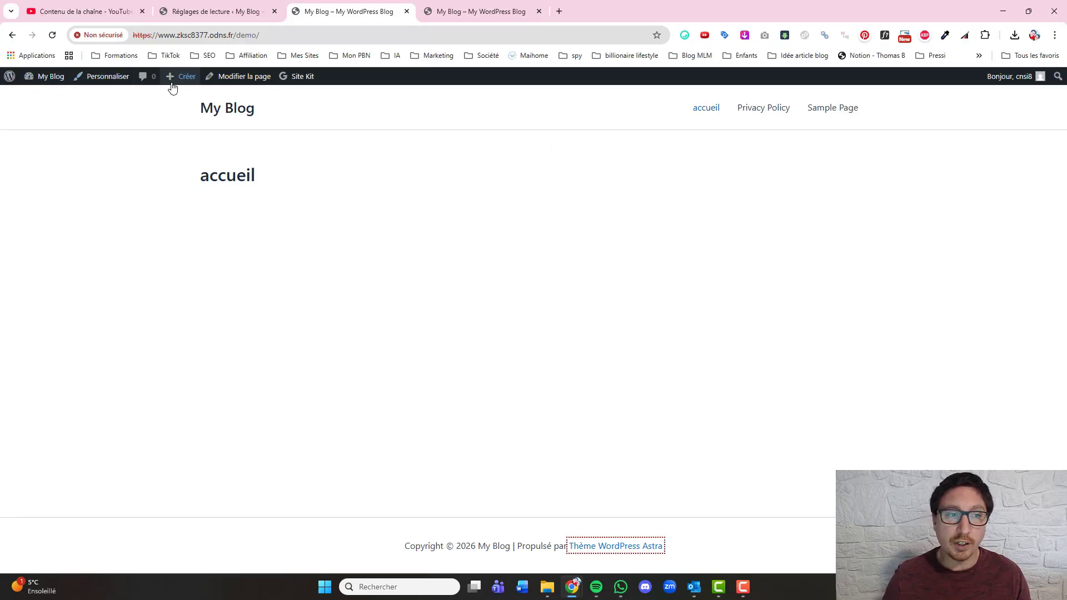
Step: Customize the header's site title and logo by adding the Qonto image as logo, with the crop covering the full wordmark
left_click(106, 77)
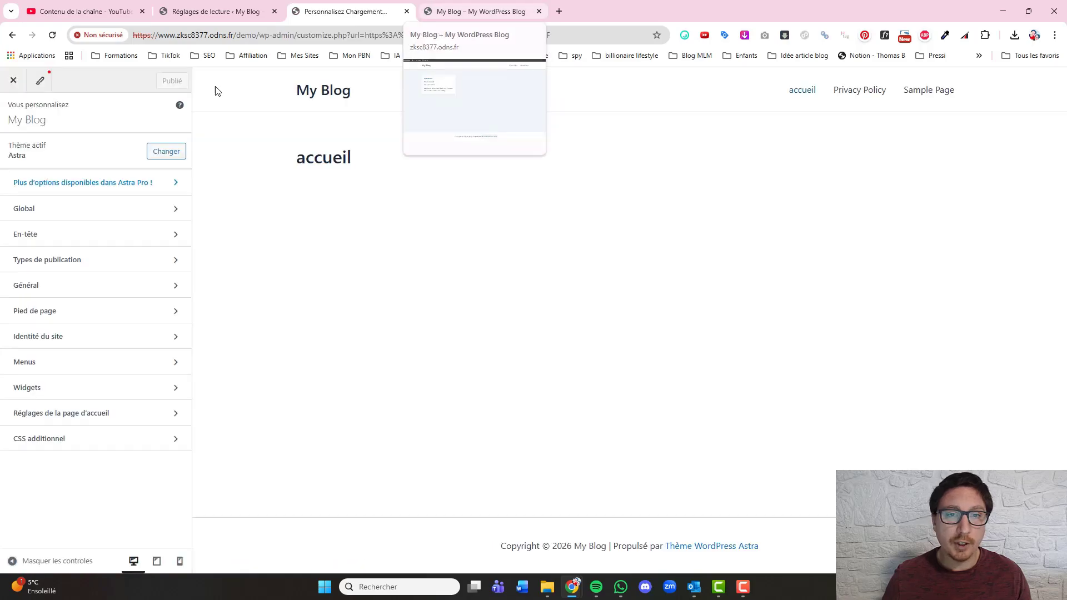
left_click(30, 237)
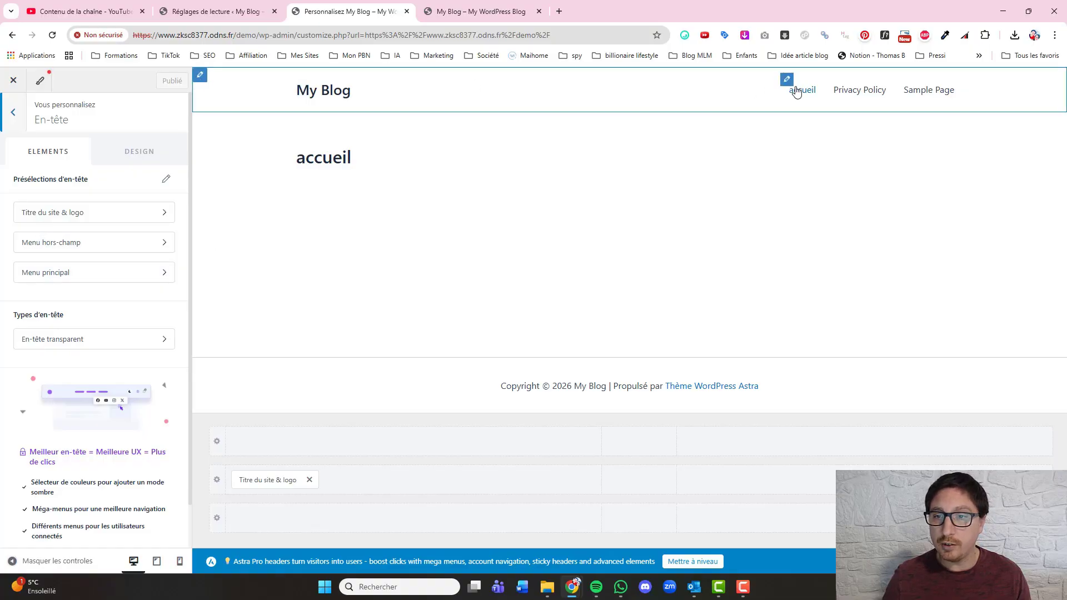
left_click(99, 220)
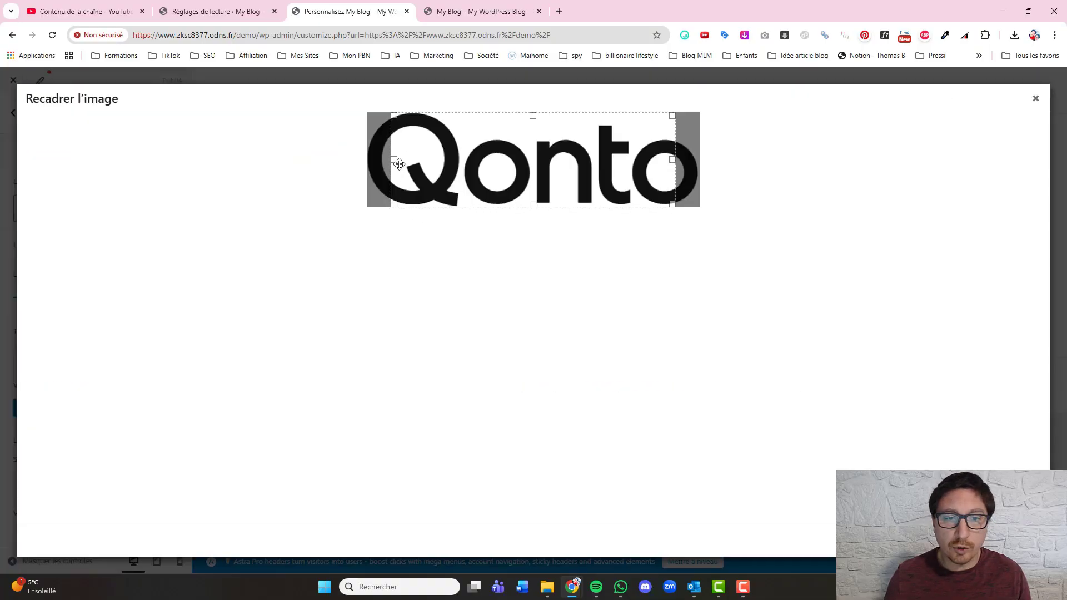
left_click_drag(399, 163, 376, 157)
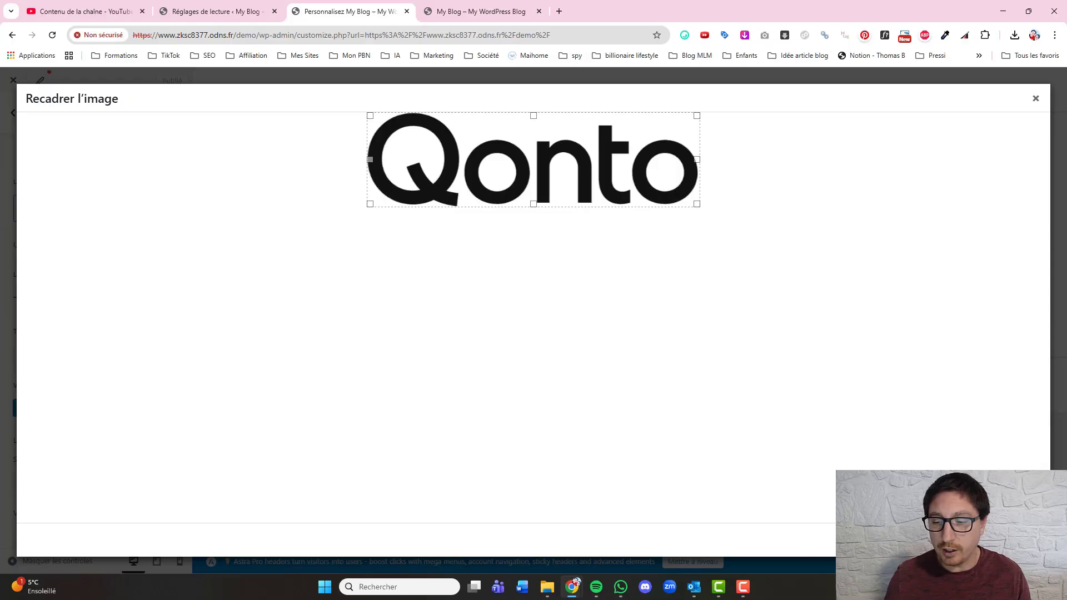
left_click(1008, 540)
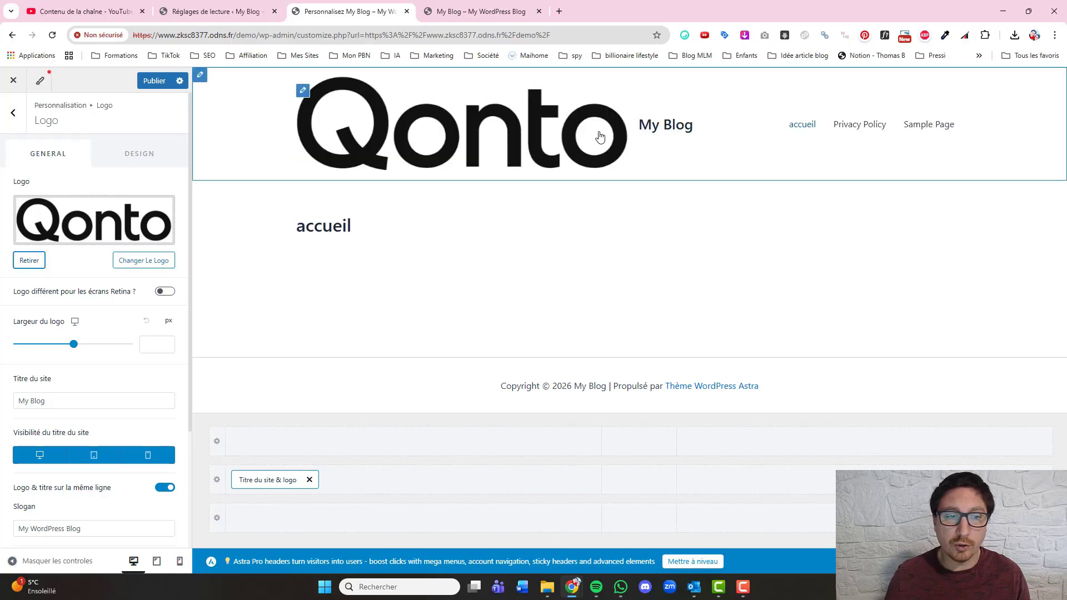
Step: Reduce the header logo's width to 120 px
left_click(73, 345)
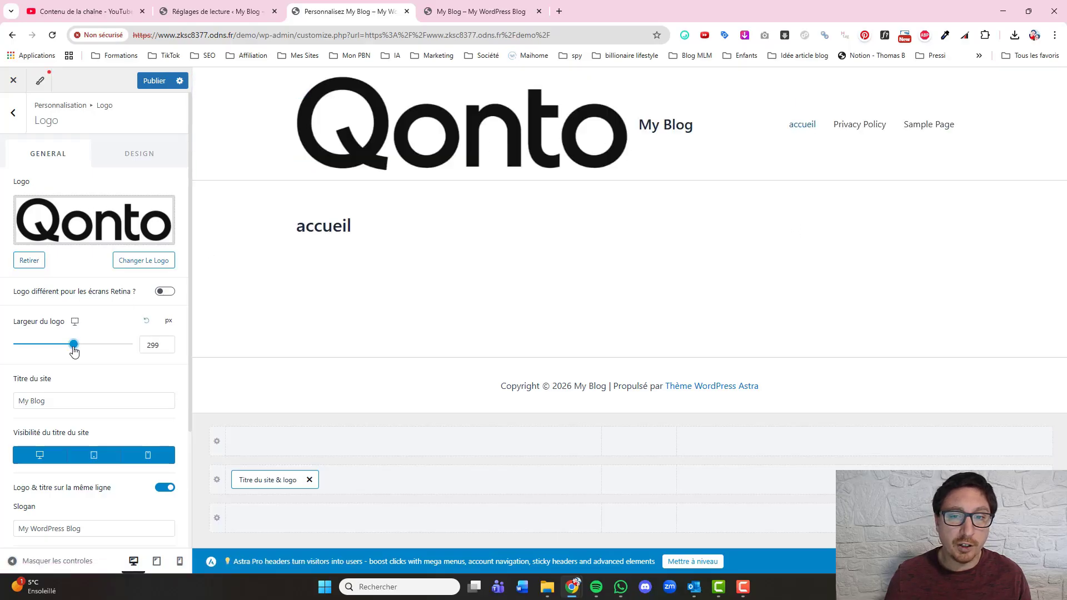
left_click_drag(74, 344, 43, 346)
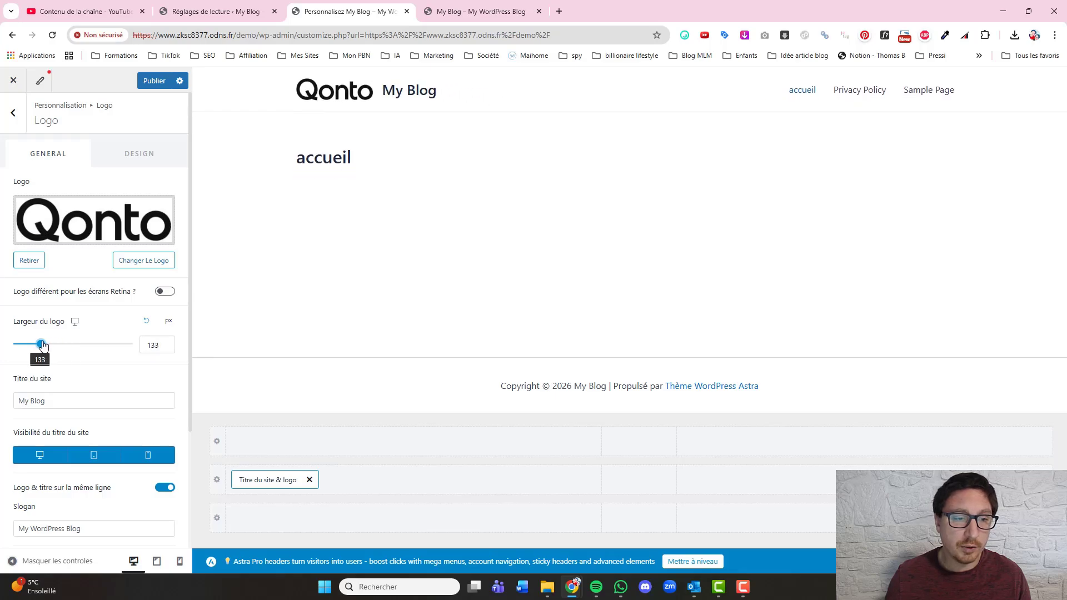
left_click(148, 344)
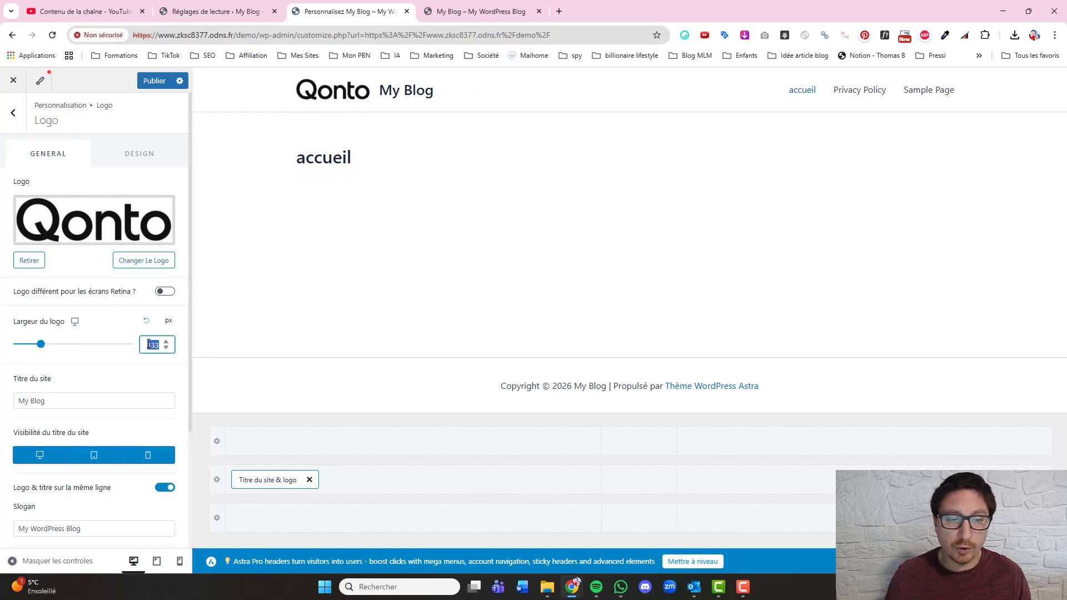
type("120")
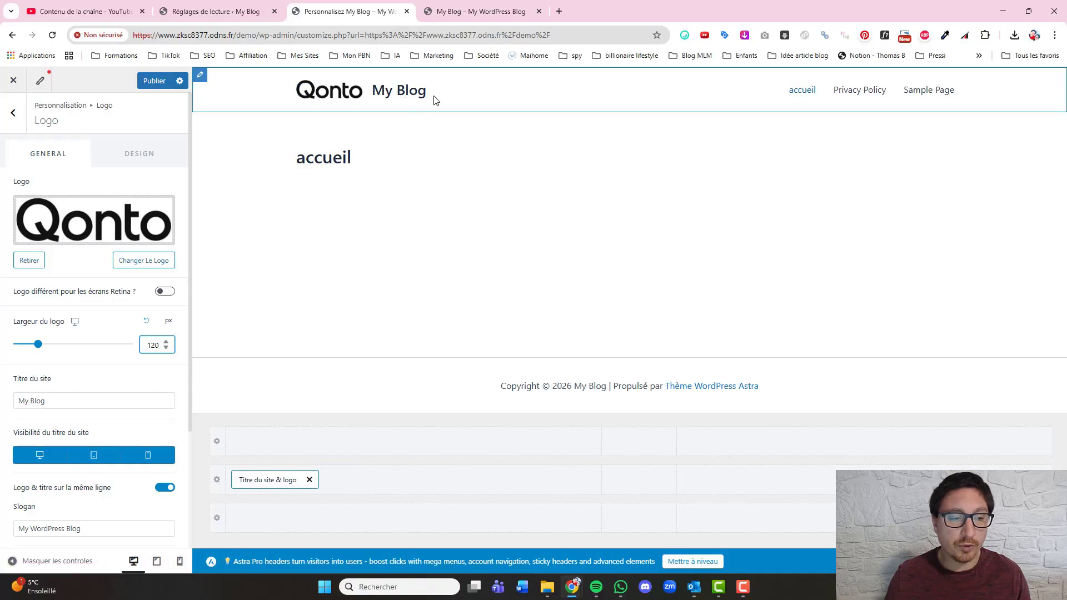
Step: Hide the site title in the header on desktop, tablet and mobile
scroll(26, 291, "down", 2)
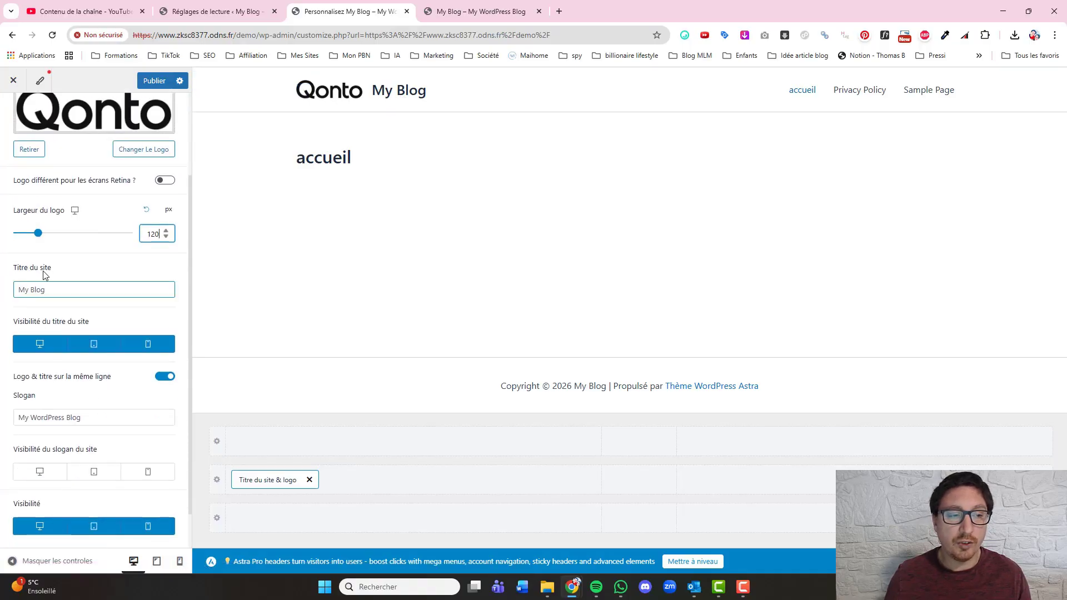
left_click_drag(48, 290, 2, 294)
left_click(4, 295)
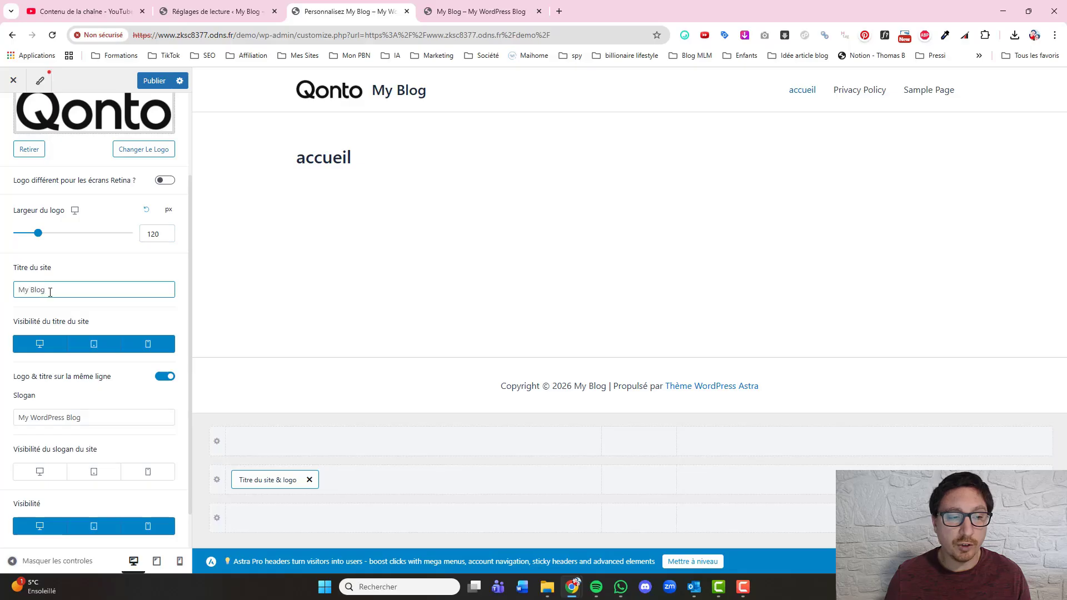
left_click(43, 351)
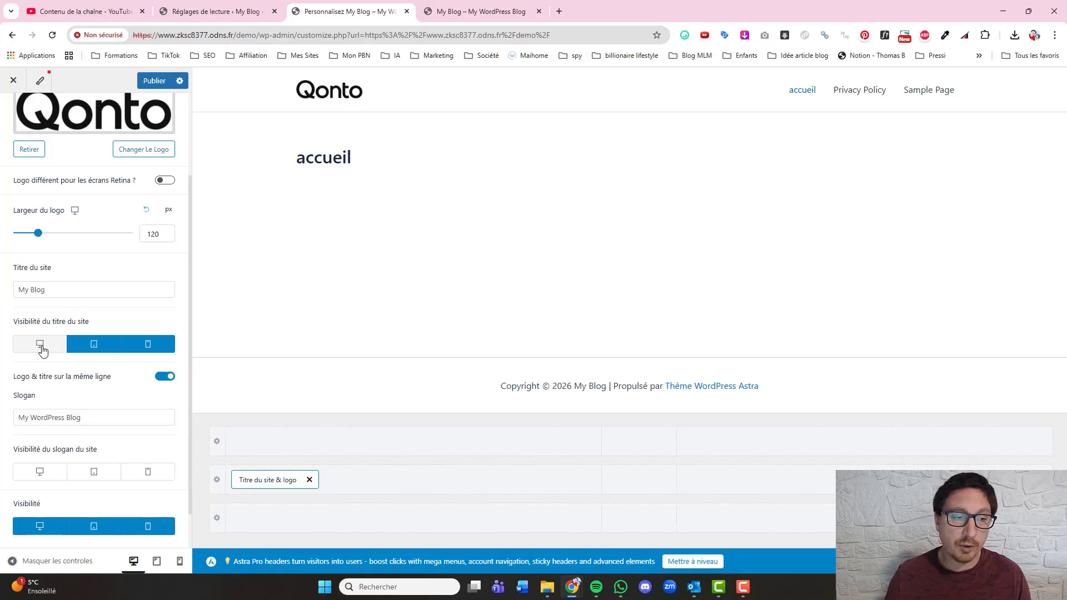
left_click(97, 348)
left_click(150, 345)
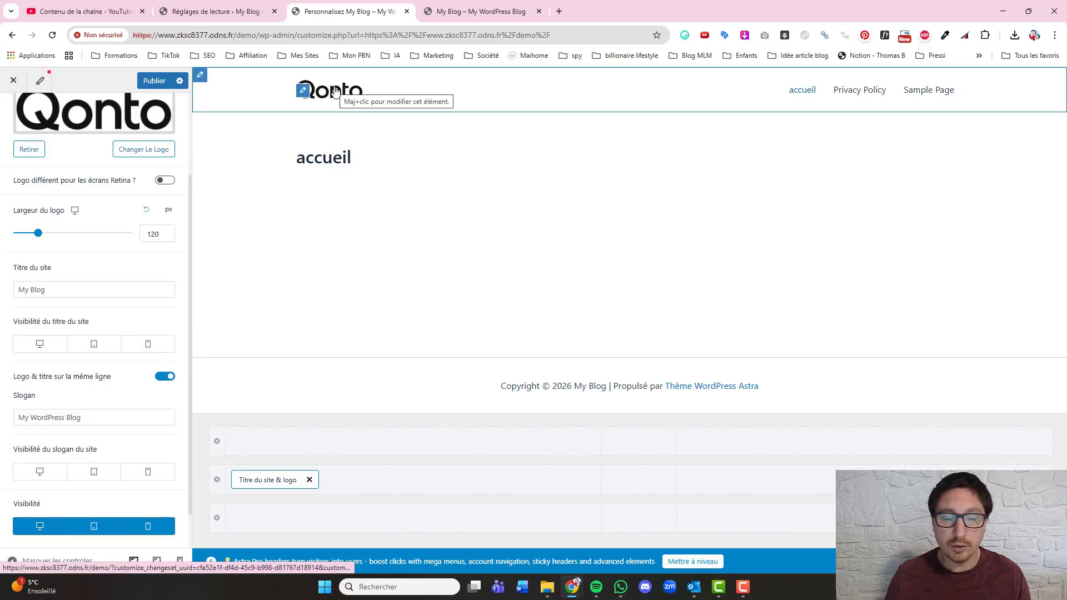
Step: Check the site title and tagline settings, and publish the logo changes
left_click(80, 288)
scroll(80, 288, "down", 1)
left_click(89, 369)
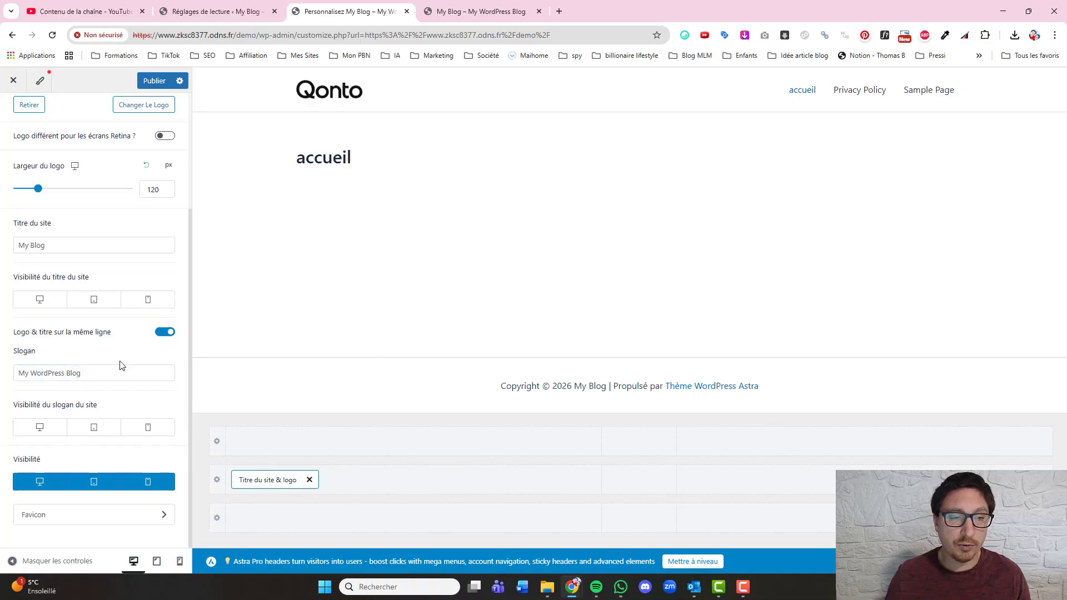
scroll(127, 358, "up", 3)
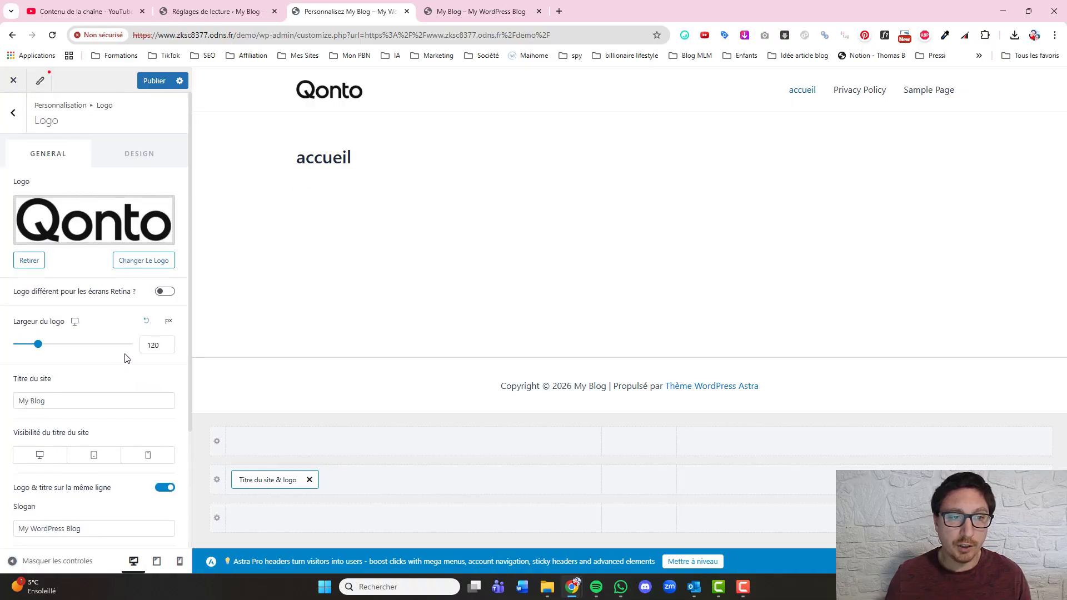
left_click(155, 82)
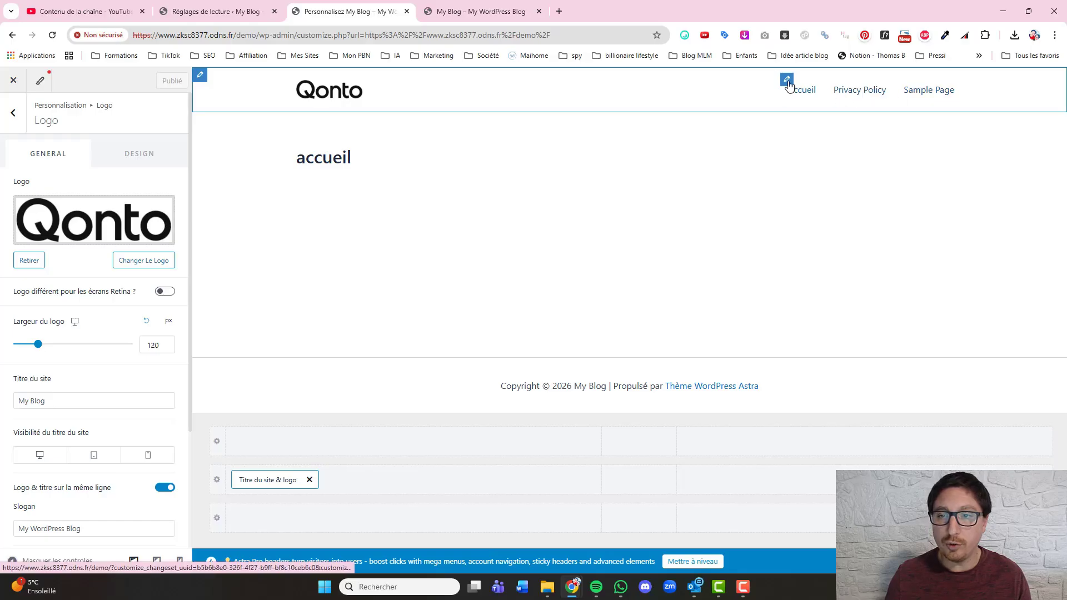
Step: In the main menu's design settings, set the normal text/link color to black
left_click(786, 80)
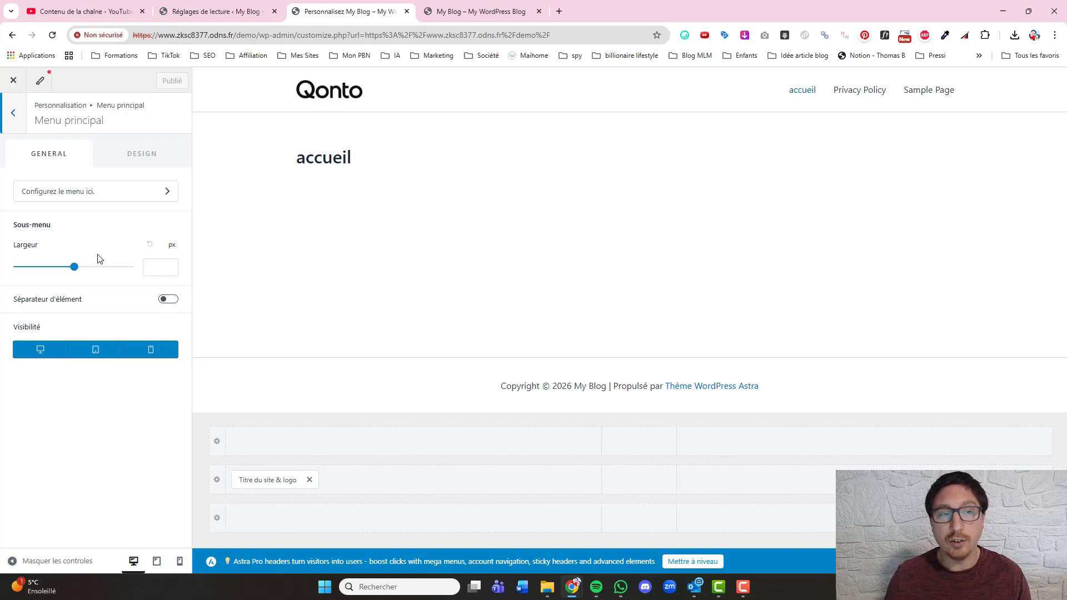
left_click(142, 158)
scroll(159, 193, "down", 3)
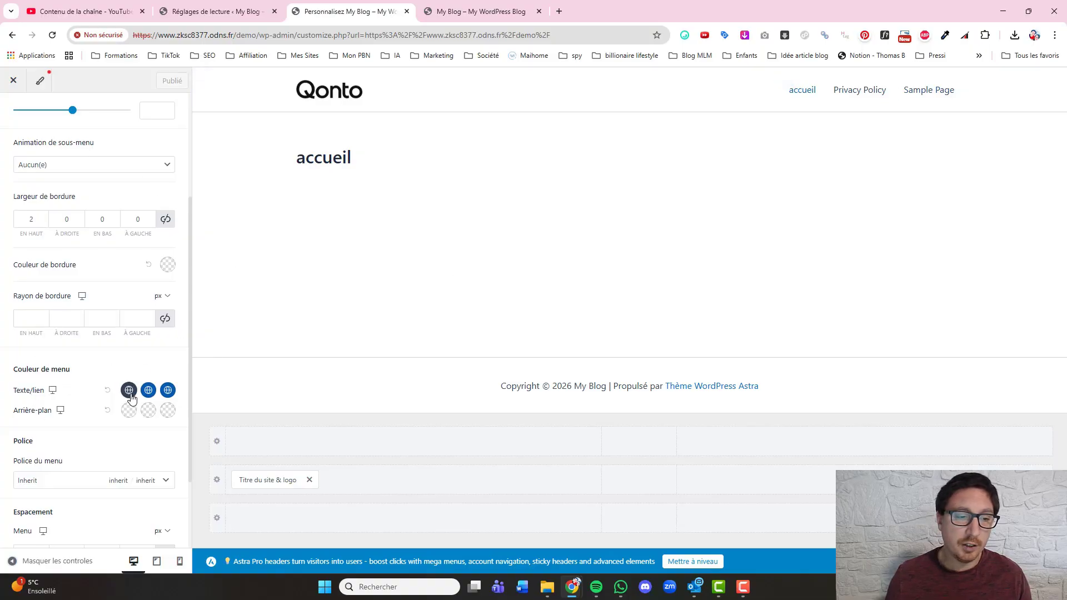
left_click(129, 390)
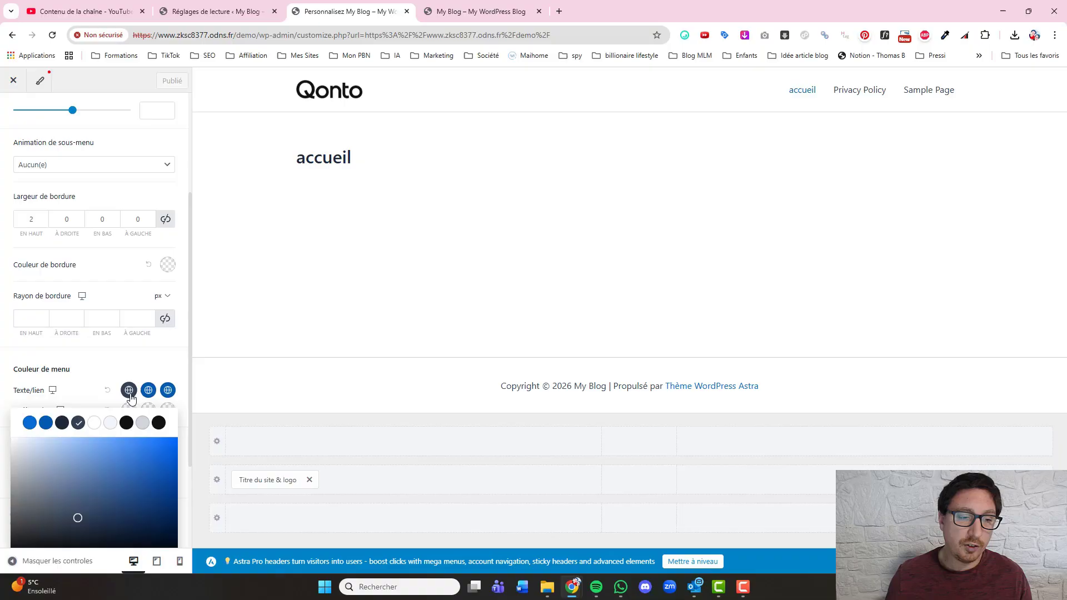
left_click(158, 423)
left_click(819, 96)
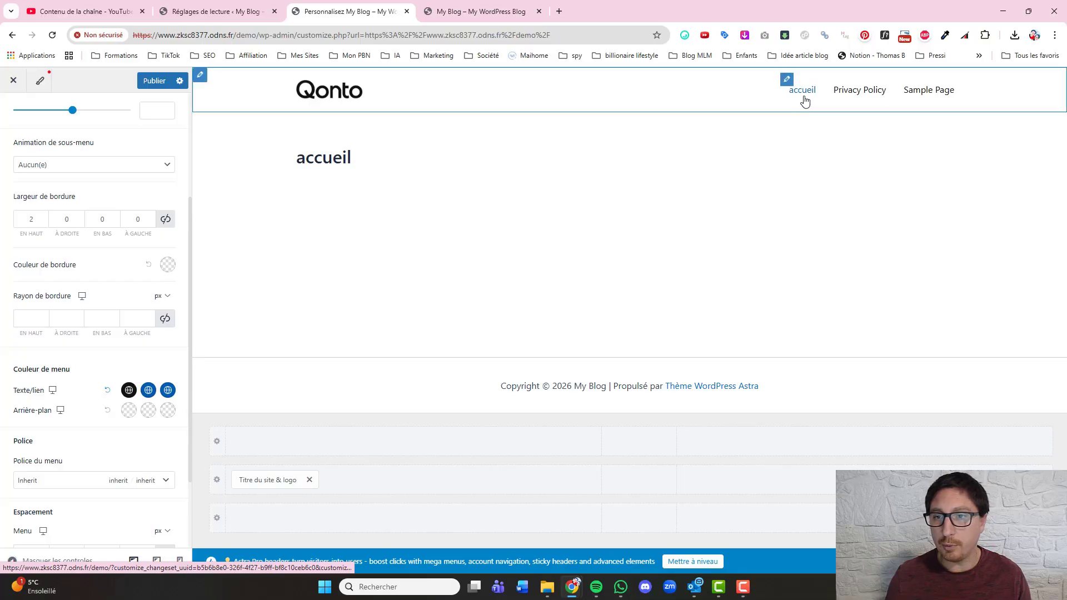
Step: Set the main menu's font family to Roboto
scroll(115, 398, "down", 2)
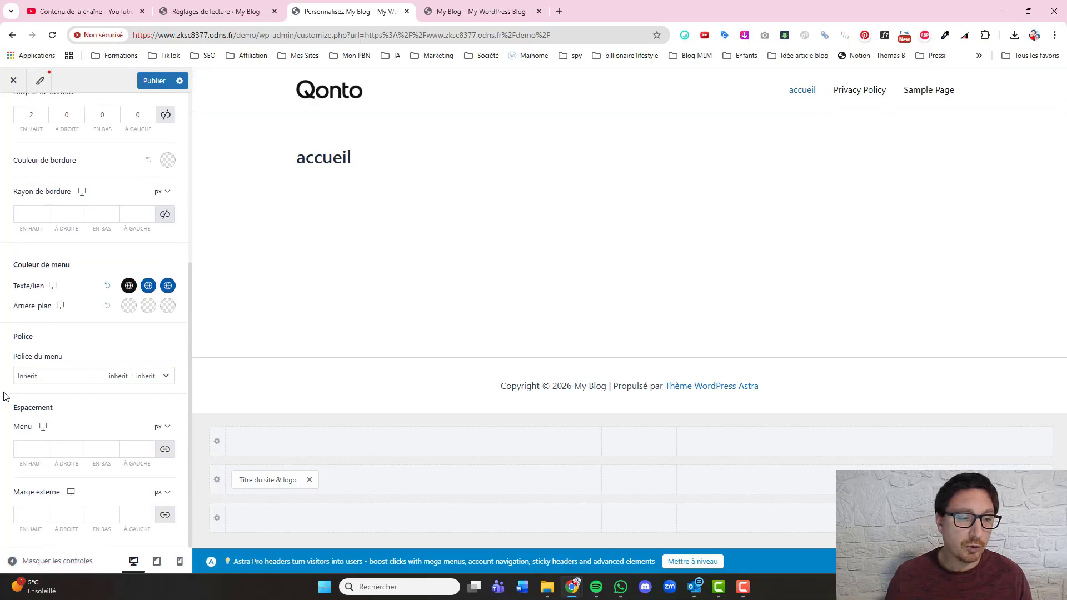
left_click(146, 375)
left_click(146, 382)
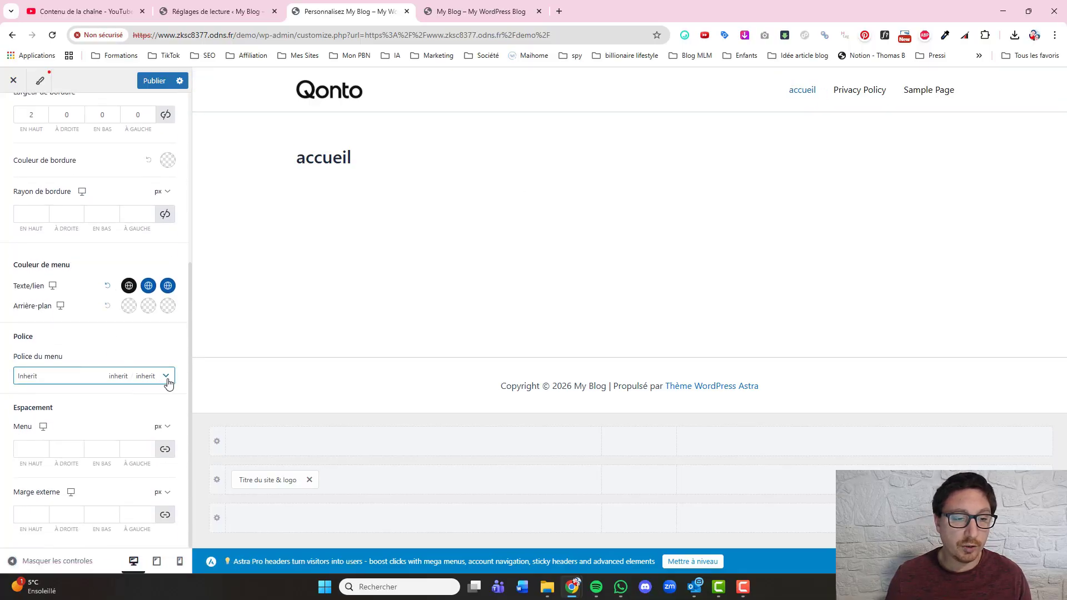
left_click(165, 380)
scroll(100, 288, "down", 1)
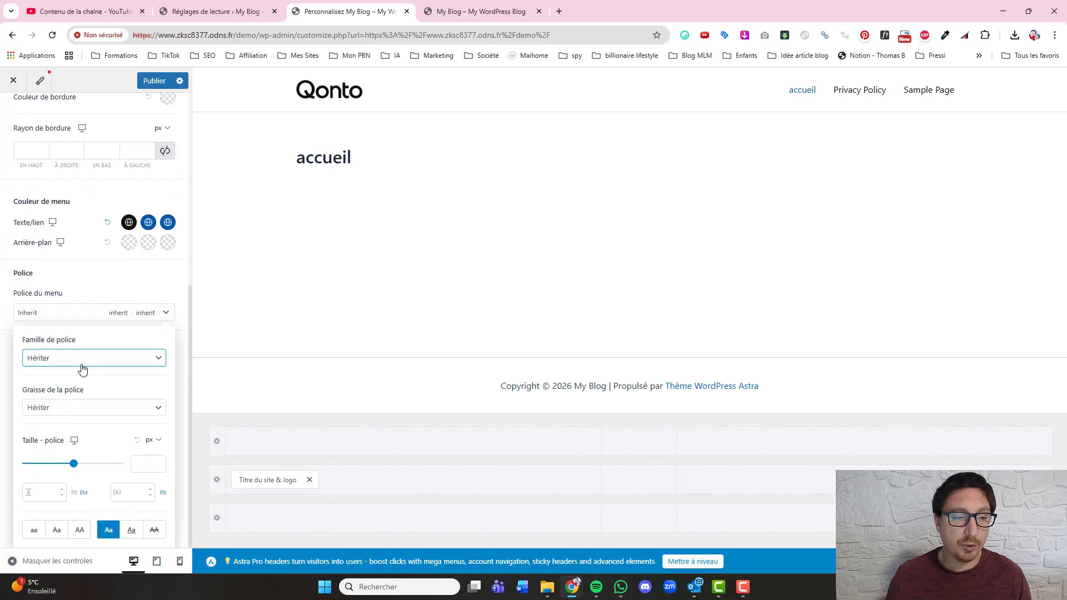
left_click(79, 361)
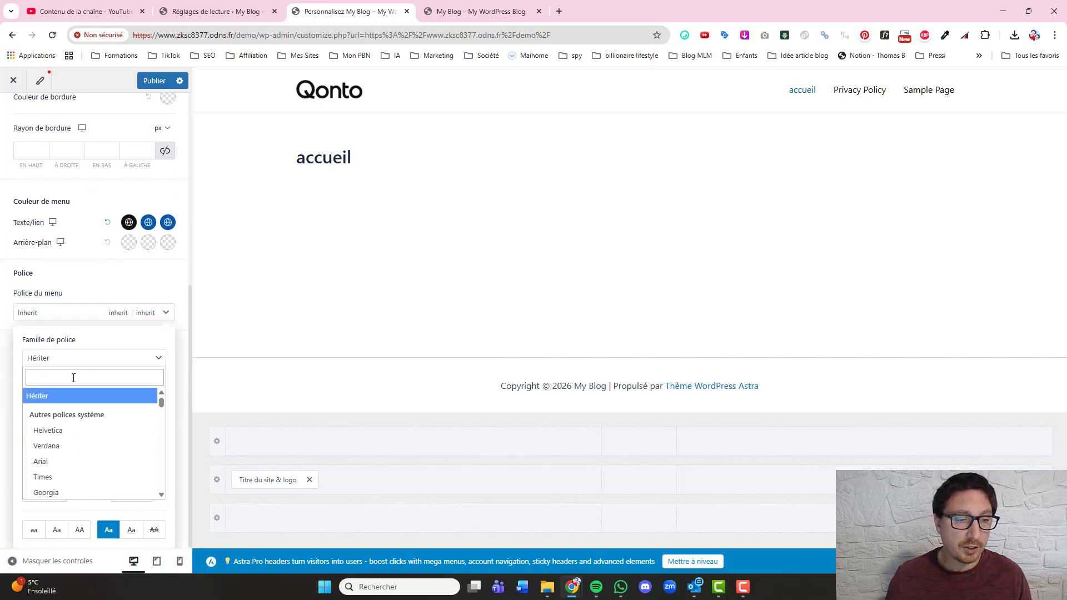
left_click(72, 377)
type("rob")
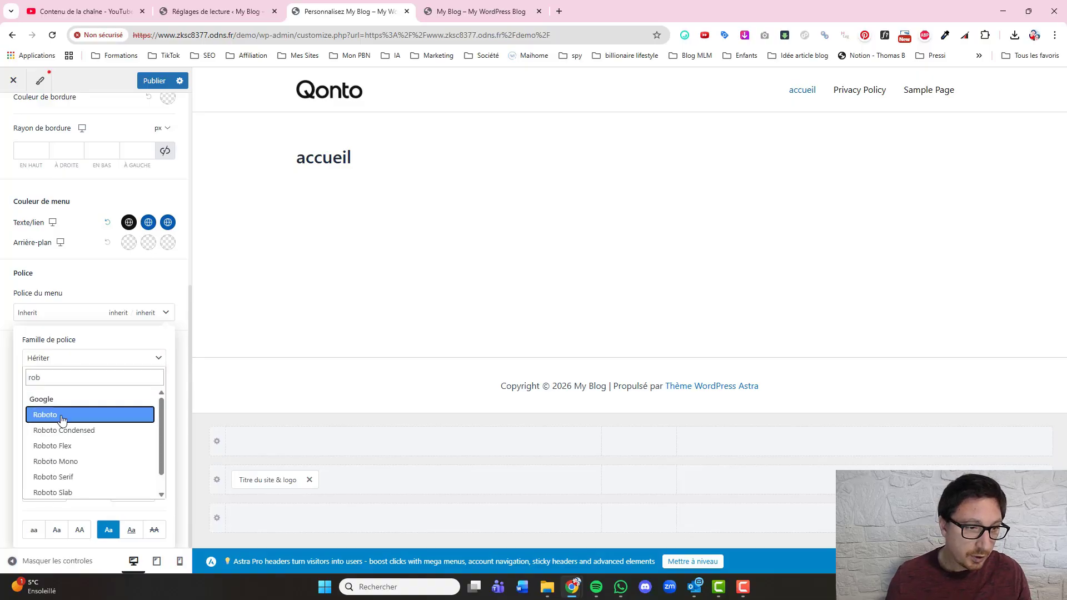
left_click(63, 417)
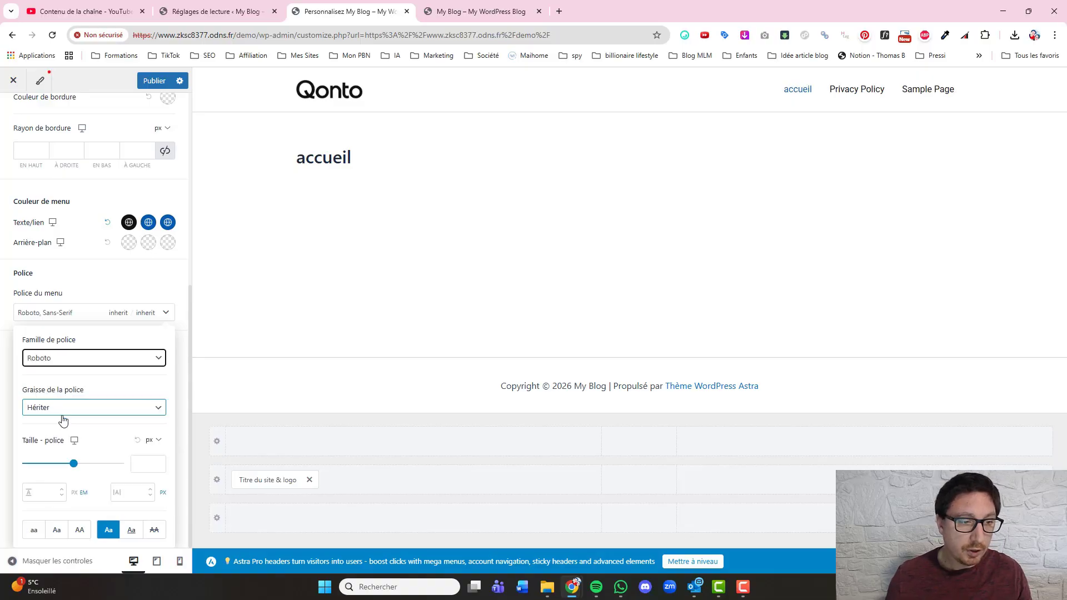
Step: Set the main menu font's weight to Moyen 500 and its size to 18 px
left_click(86, 409)
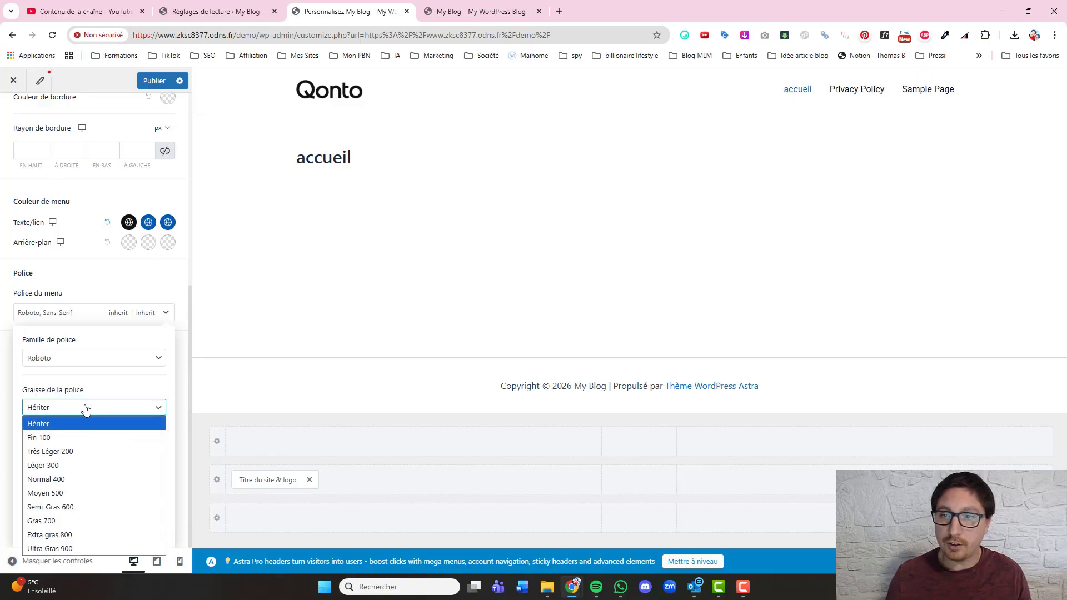
left_click(76, 493)
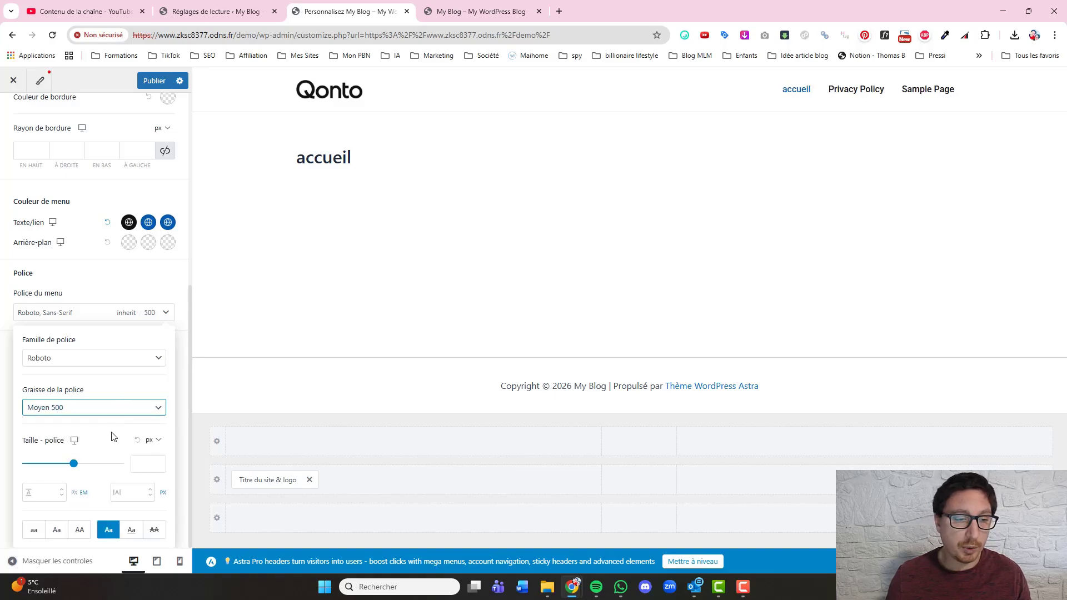
left_click(142, 461)
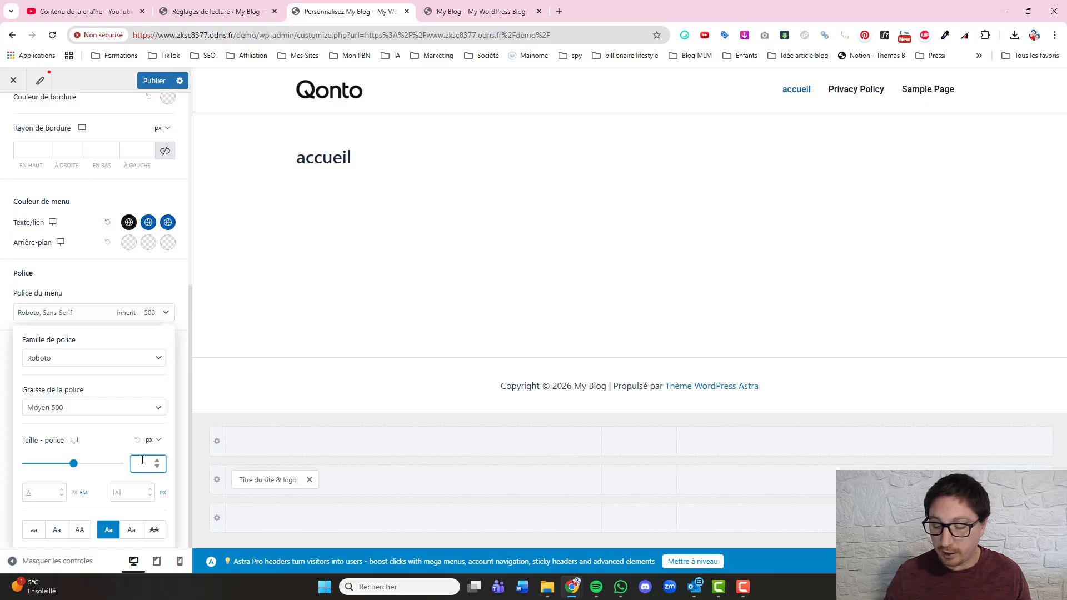
type("16")
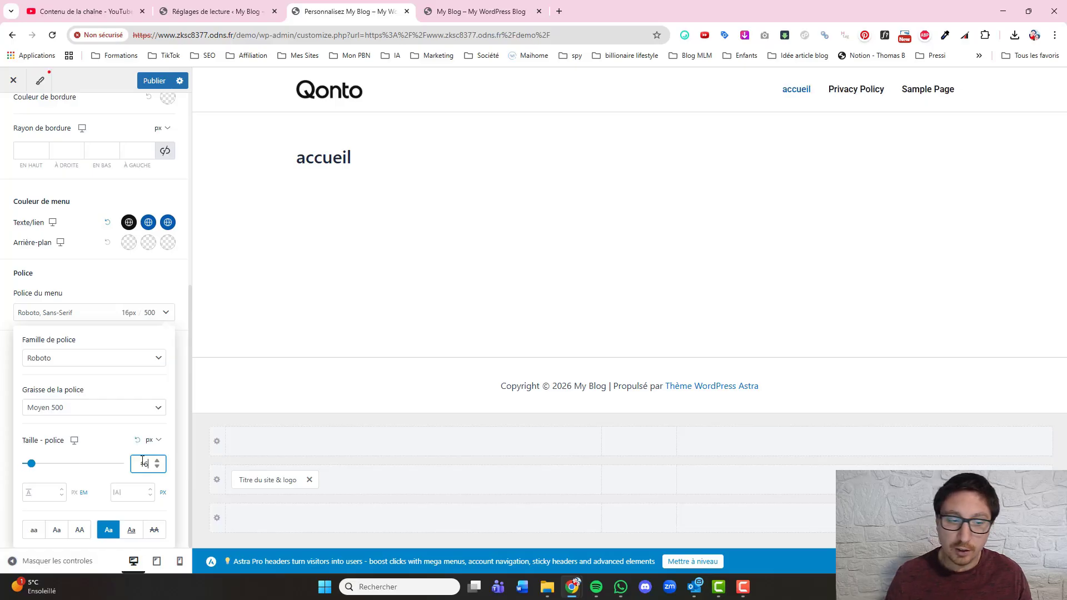
key("Up")
key("Up")
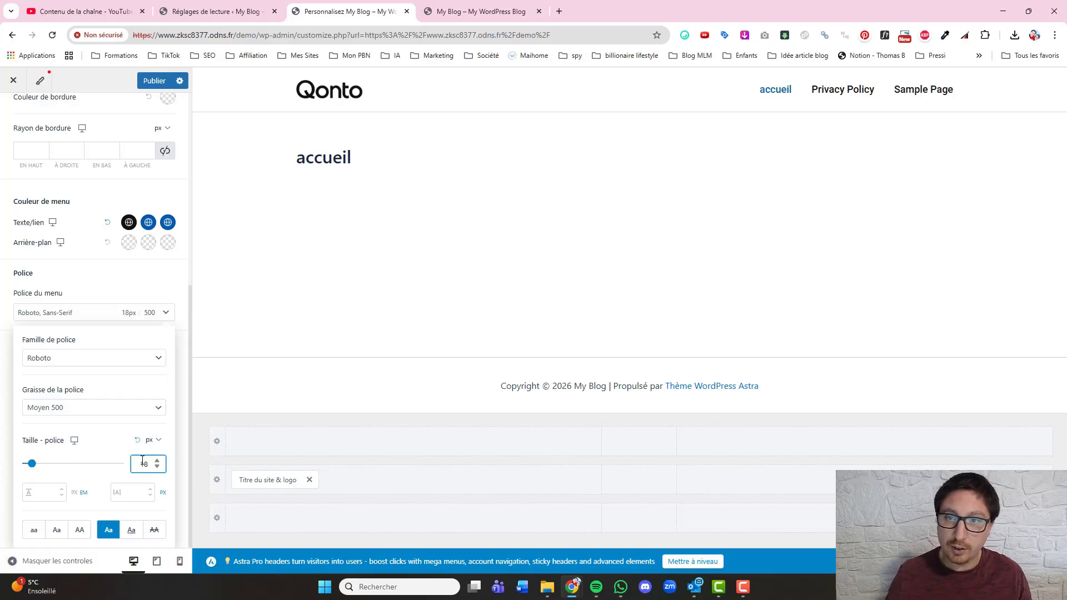
left_click(93, 279)
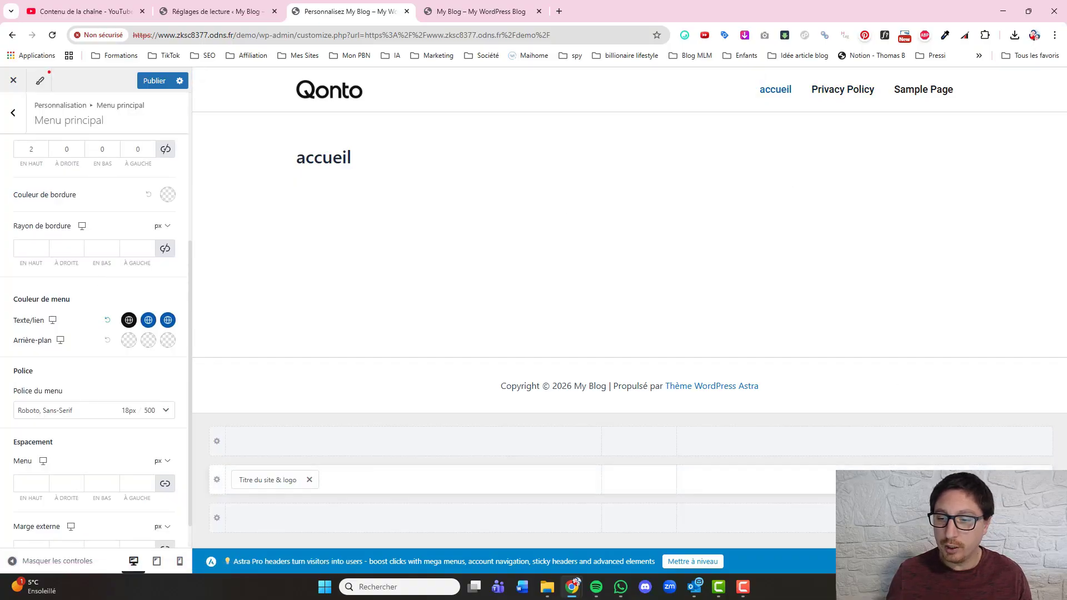
Step: Try the main menu in the centre of the header's middle row and return it to the right-hand area
left_click_drag(866, 480, 665, 488)
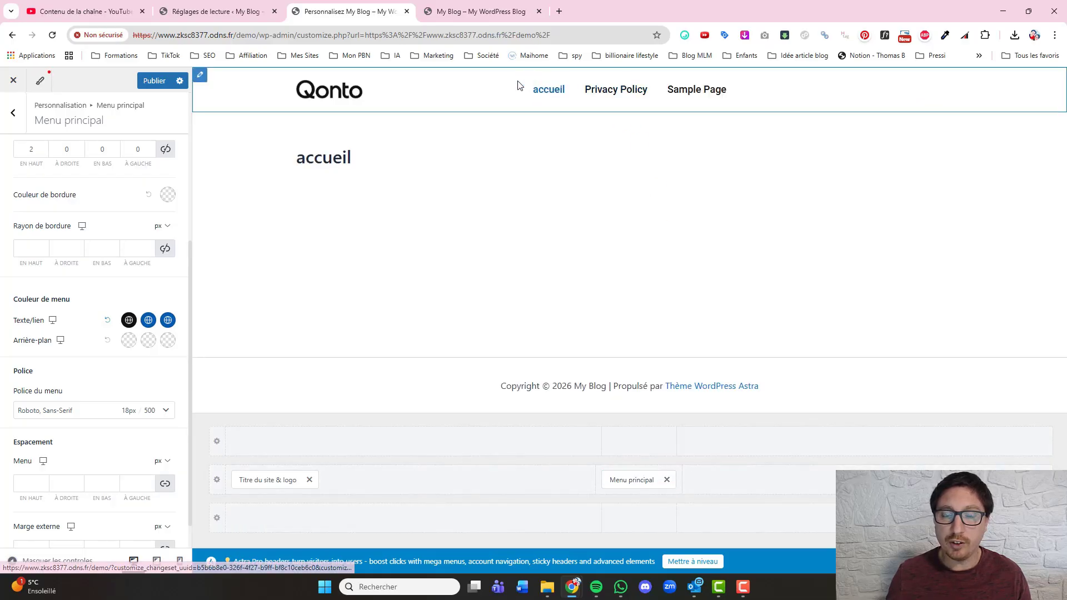
left_click_drag(638, 480, 900, 480)
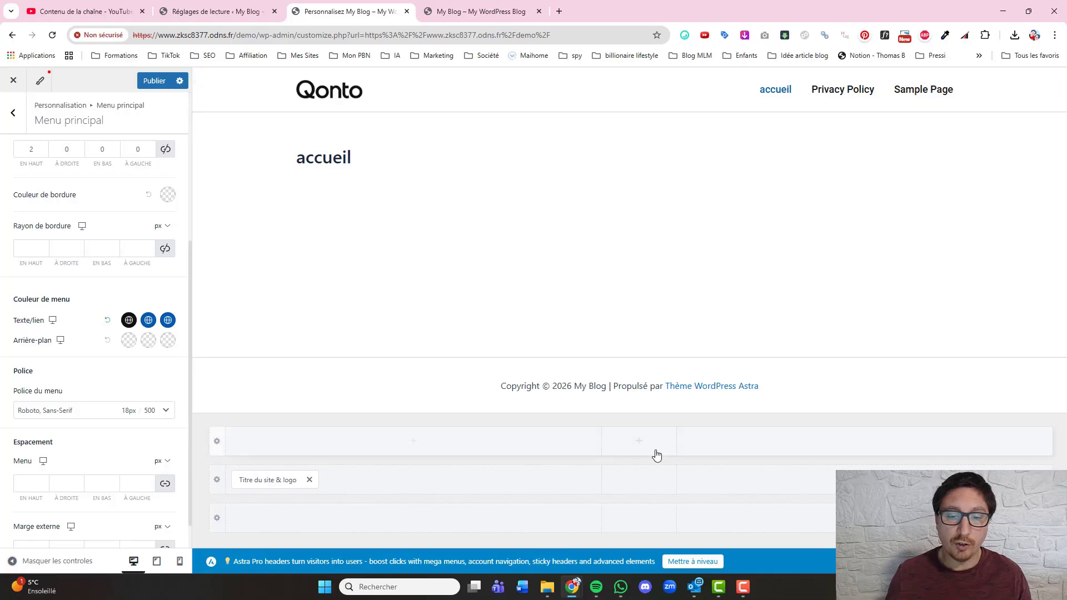
Step: Add a Button element to the centre of the header's middle row and open its settings
left_click(639, 481)
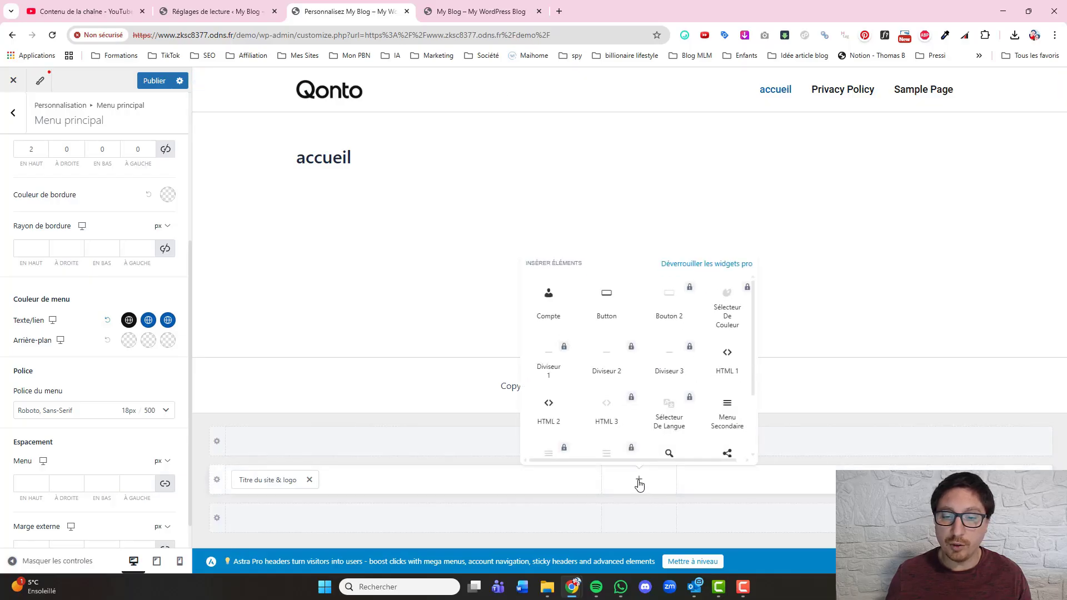
left_click(606, 302)
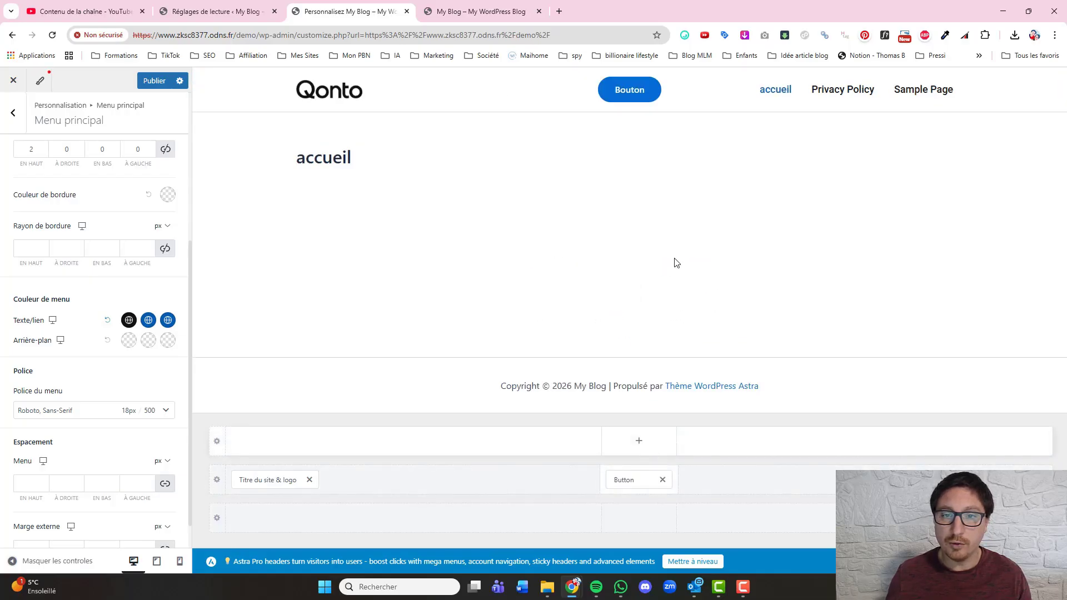
left_click(609, 88)
Step: Set the header button's text to "Prendre Rendez-vous" and select its existing link address
left_click(65, 258)
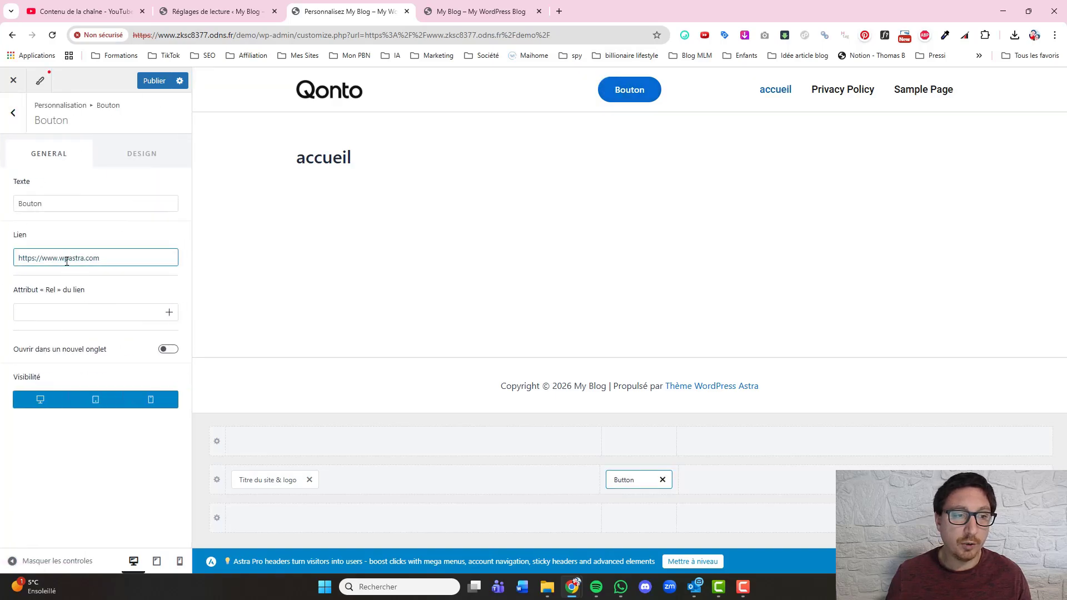
left_click(72, 199)
double_click(59, 203)
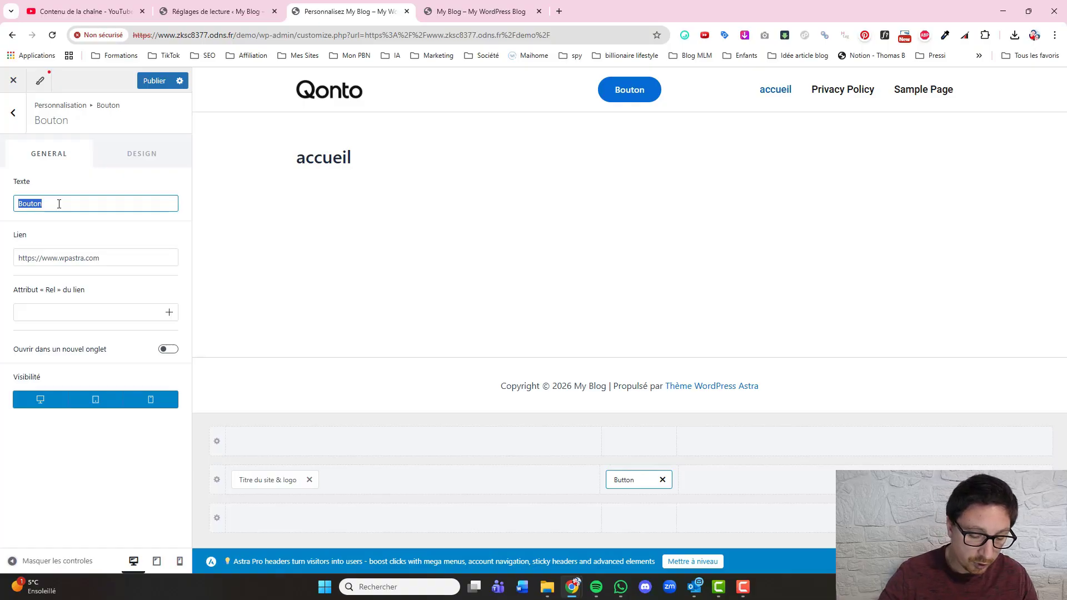
type("Pren")
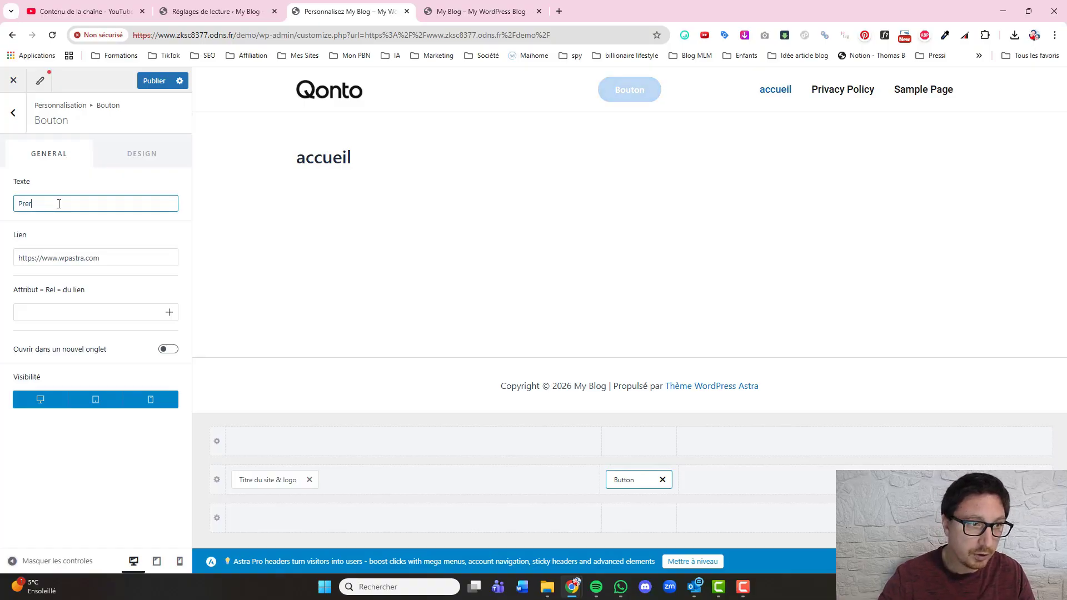
type("dre ")
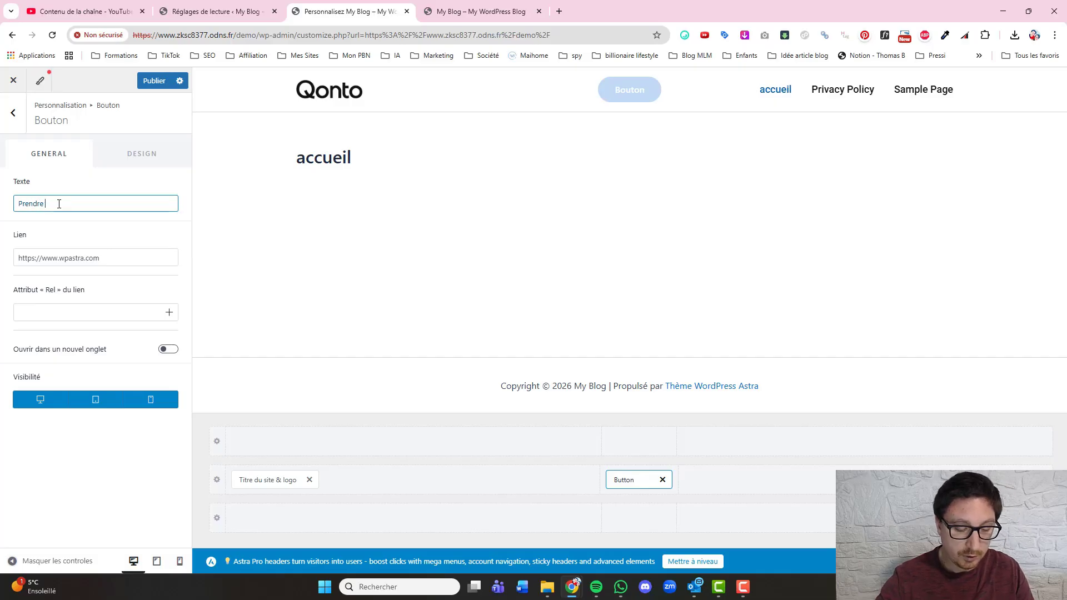
type("Rendez-vous")
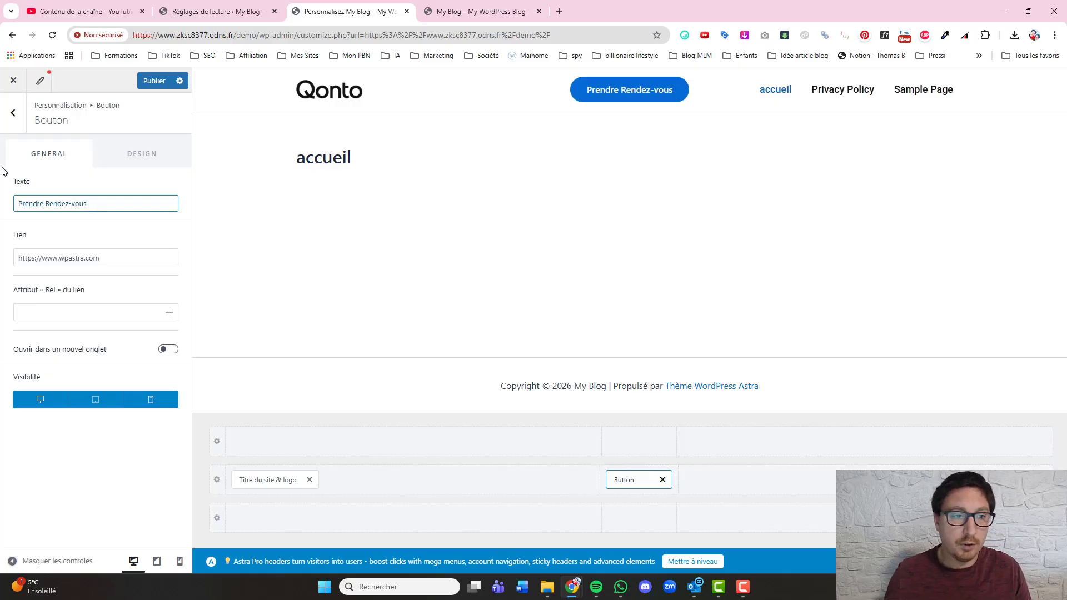
left_click(40, 257)
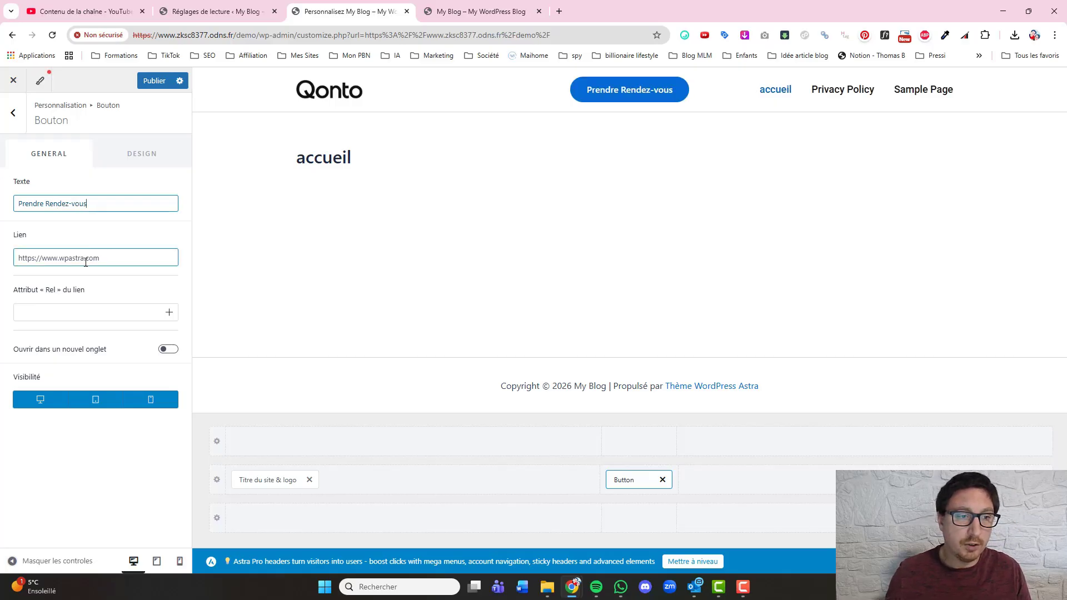
key("ctrl+a")
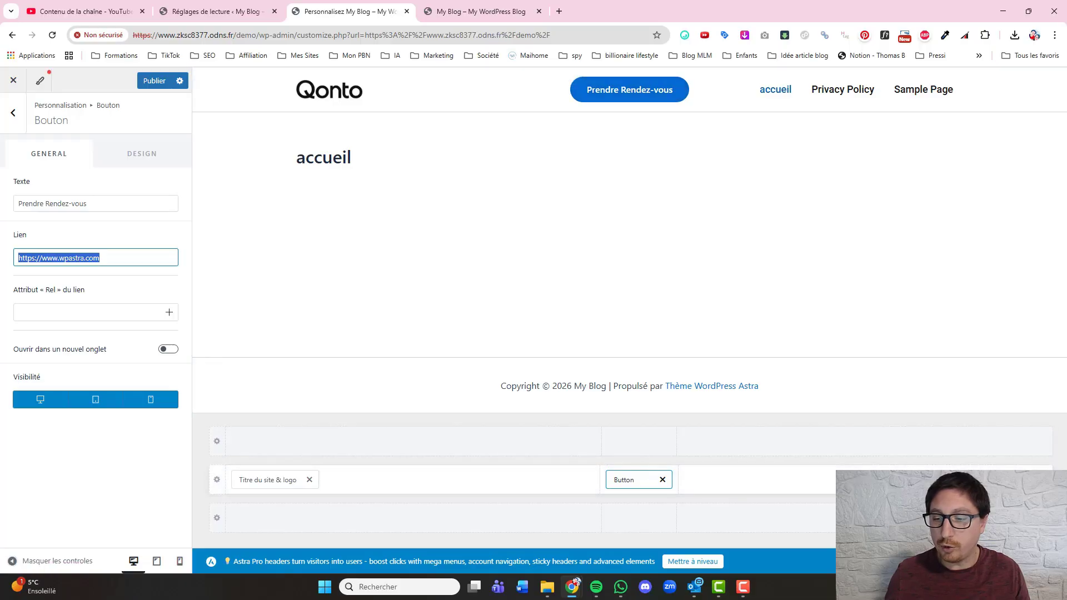
Step: Arrange the header's middle row with the main menu in the centre and the button at the far right
left_click_drag(992, 480, 806, 483)
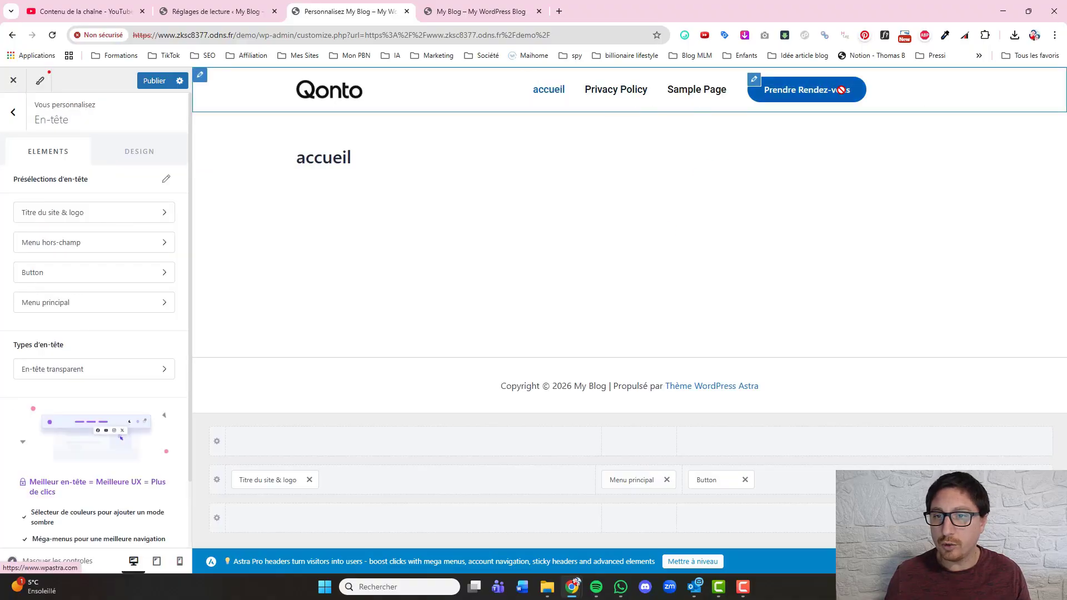
left_click(572, 96)
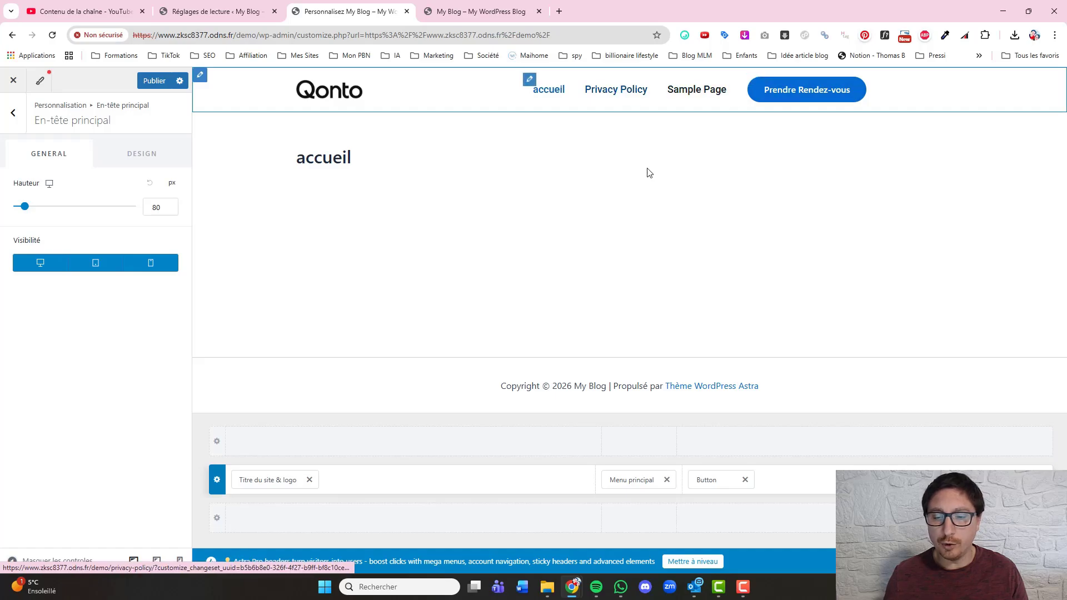
left_click(745, 479)
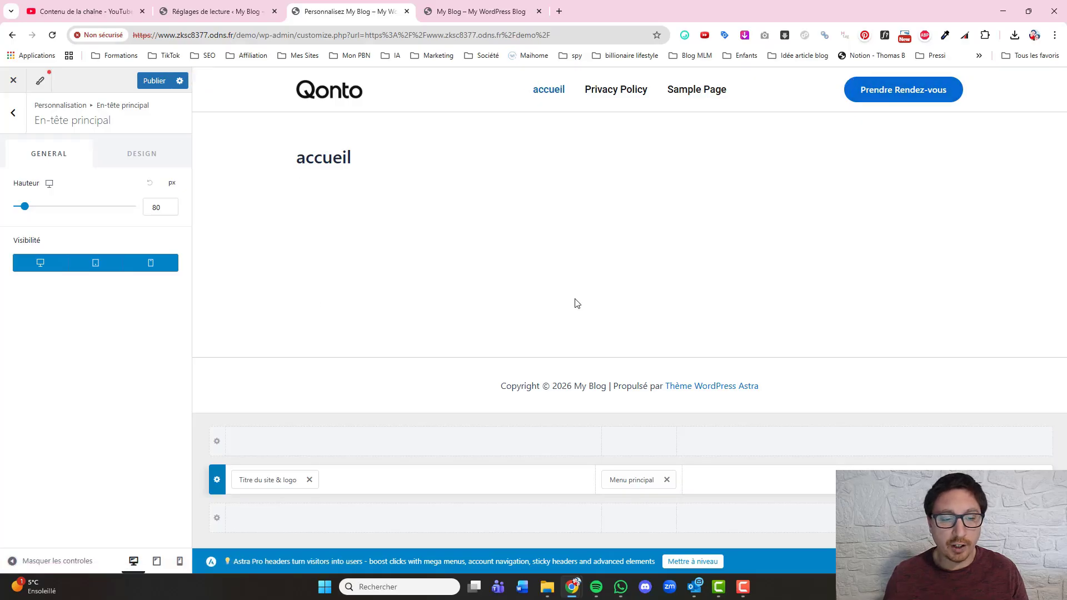
Step: In the tablet preview, set the menu toggle button's icon colour to the black 111111 swatch
left_click(157, 562)
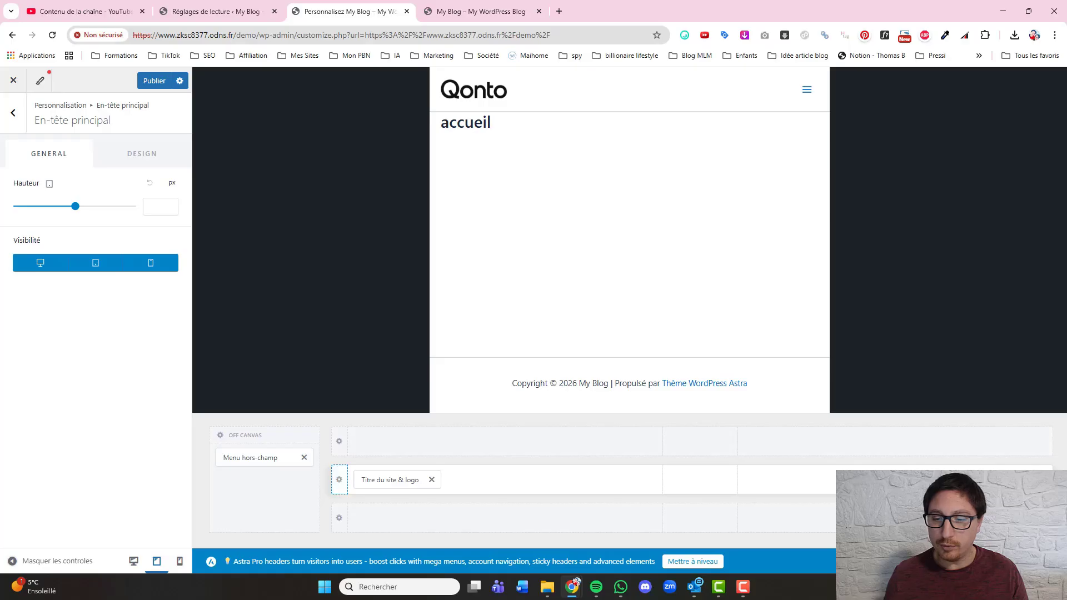
left_click(707, 481)
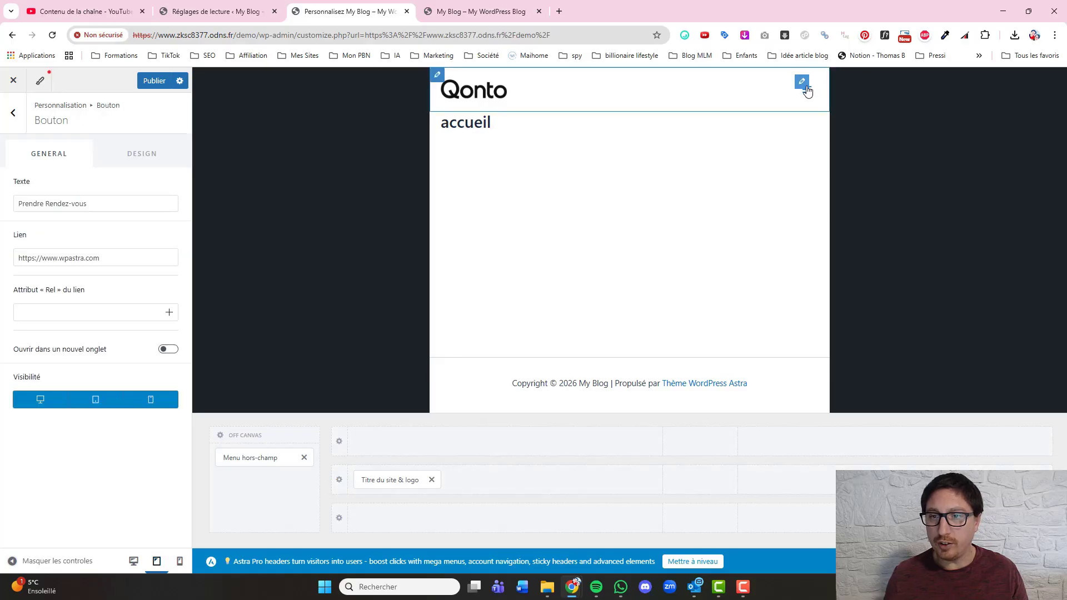
left_click(809, 89)
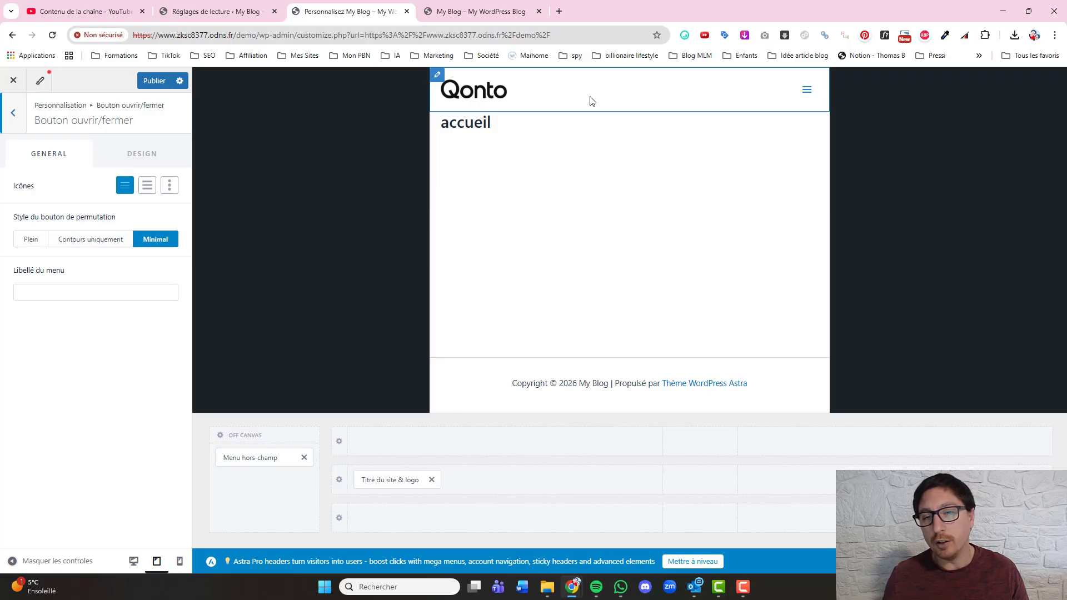
left_click(138, 153)
left_click(171, 184)
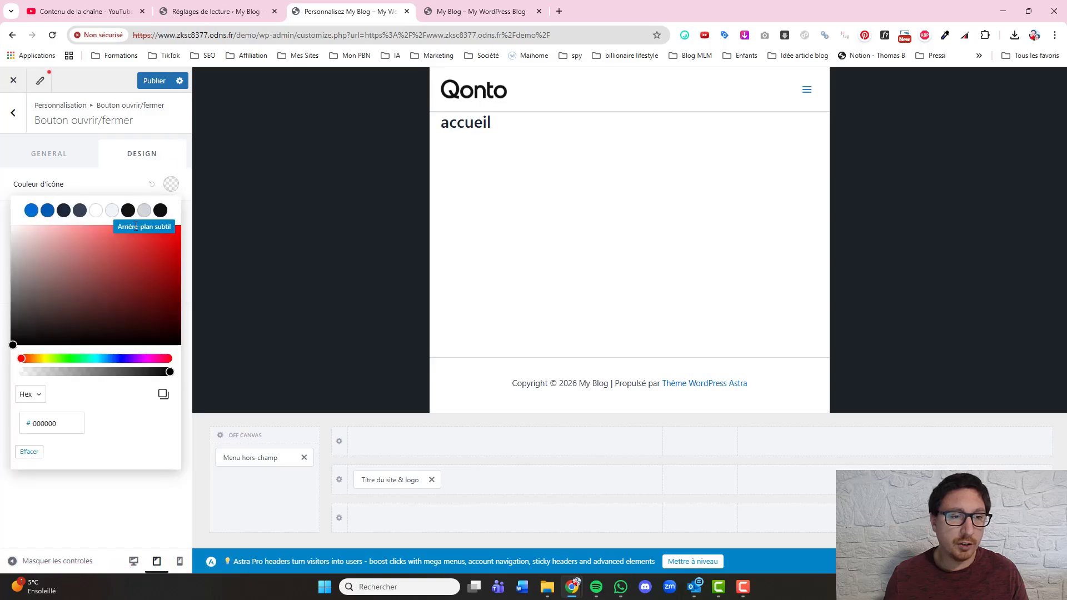
left_click(161, 211)
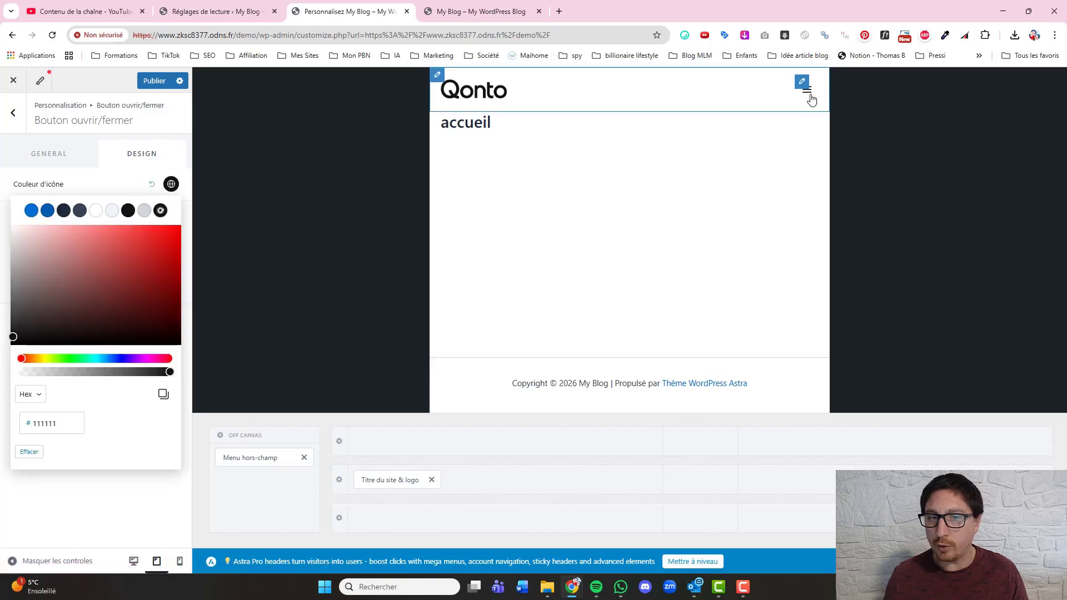
Step: Try the three-dot icon for the menu toggle button and settle on the Menu 2 icon
left_click(69, 161)
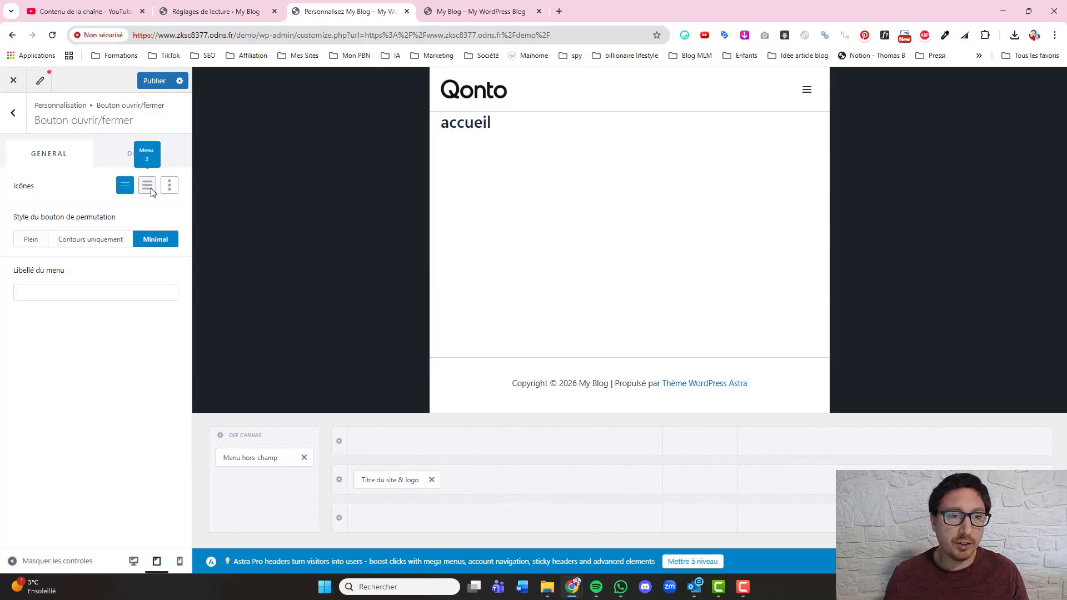
left_click(149, 188)
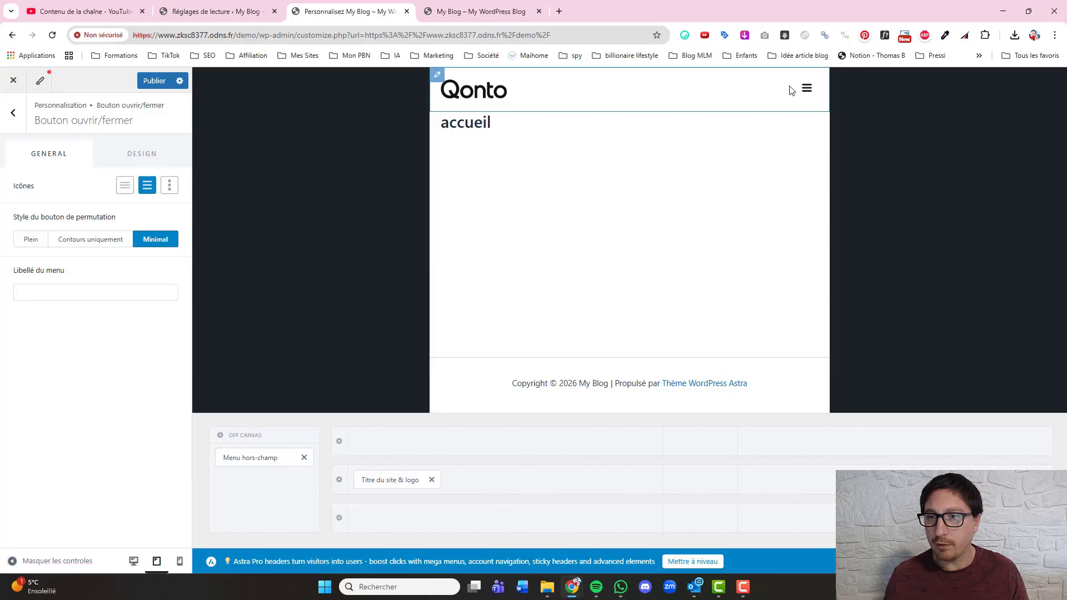
left_click(169, 185)
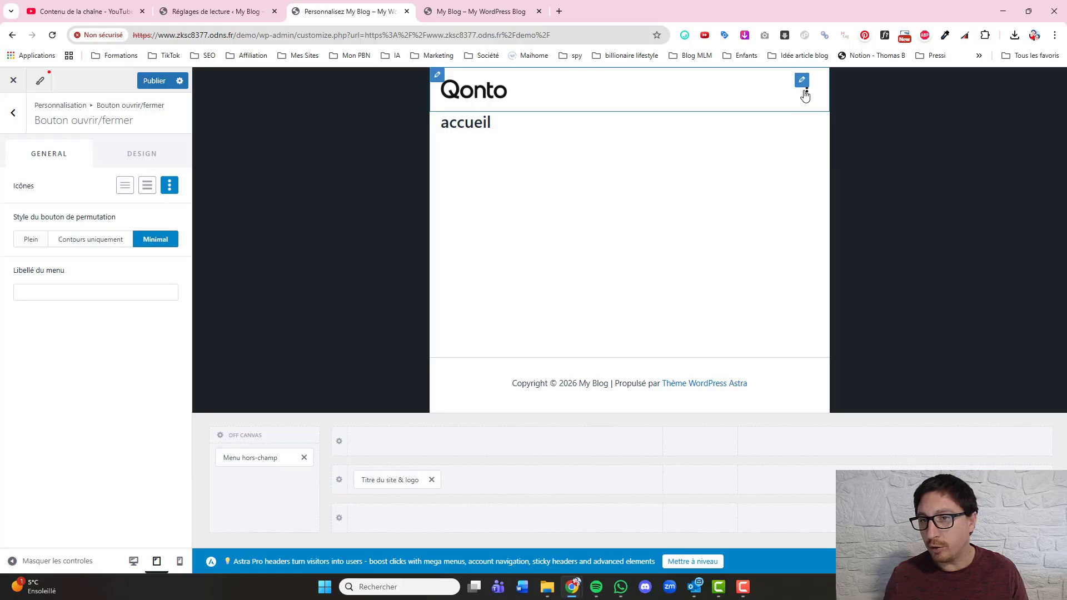
left_click(148, 185)
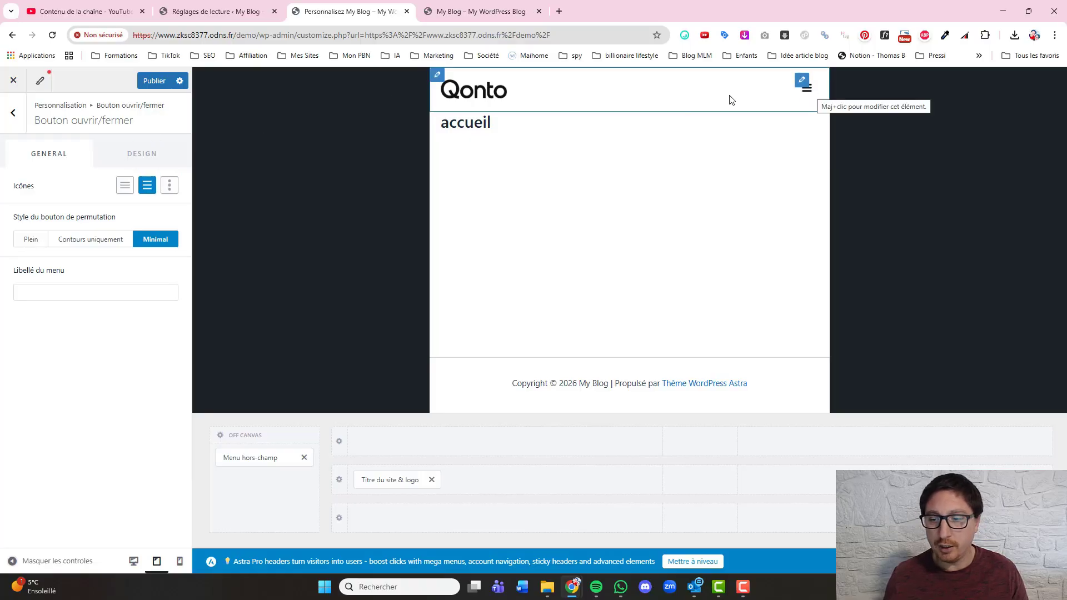
Step: In the mobile preview, add the Button element to the header and place it in the centre of the lowest row
left_click(179, 565)
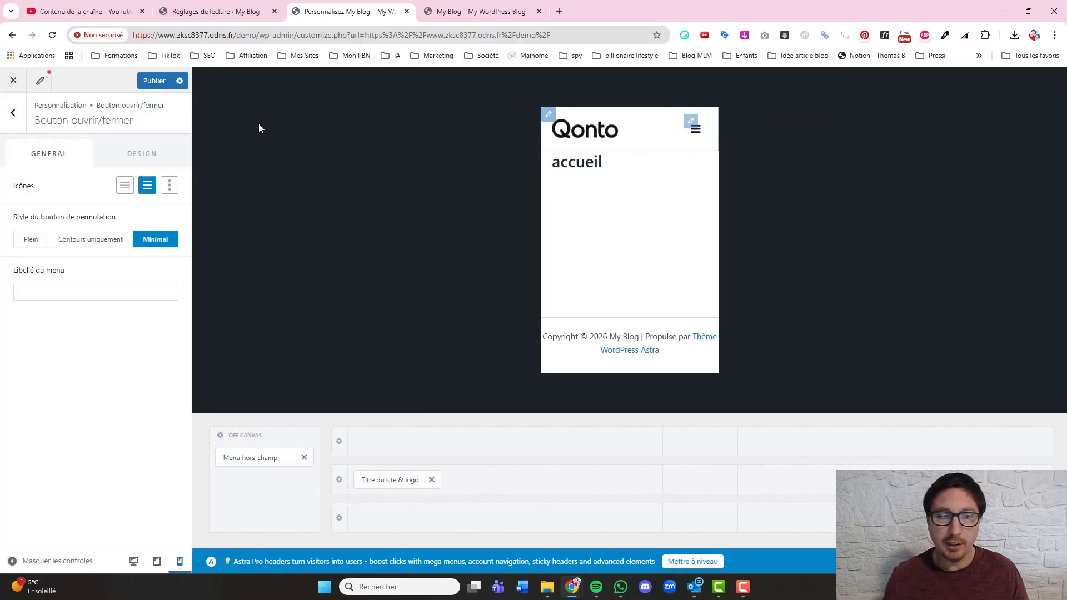
left_click(700, 481)
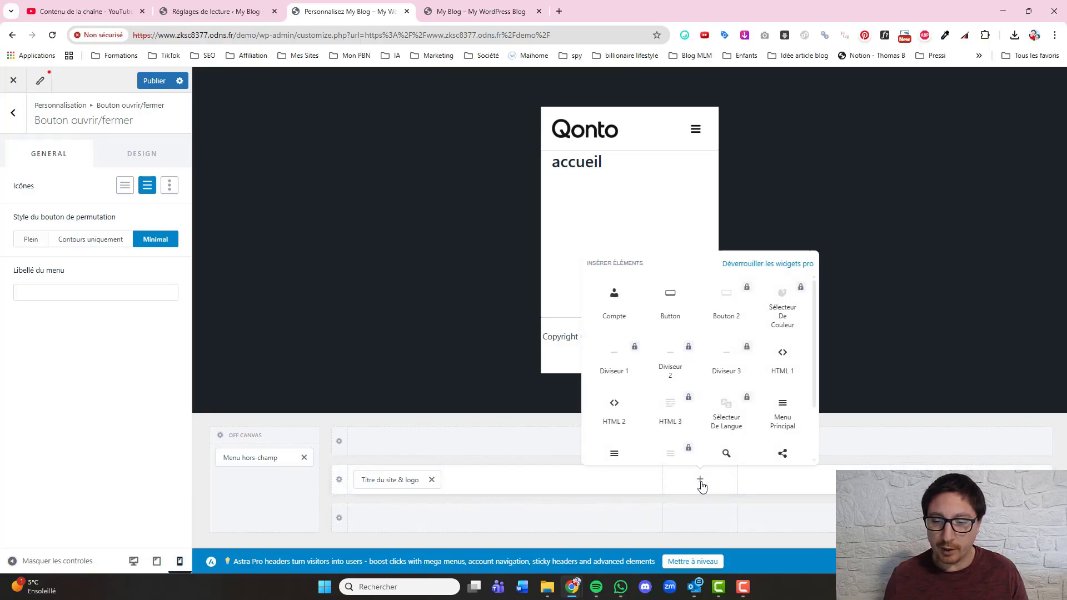
left_click(673, 305)
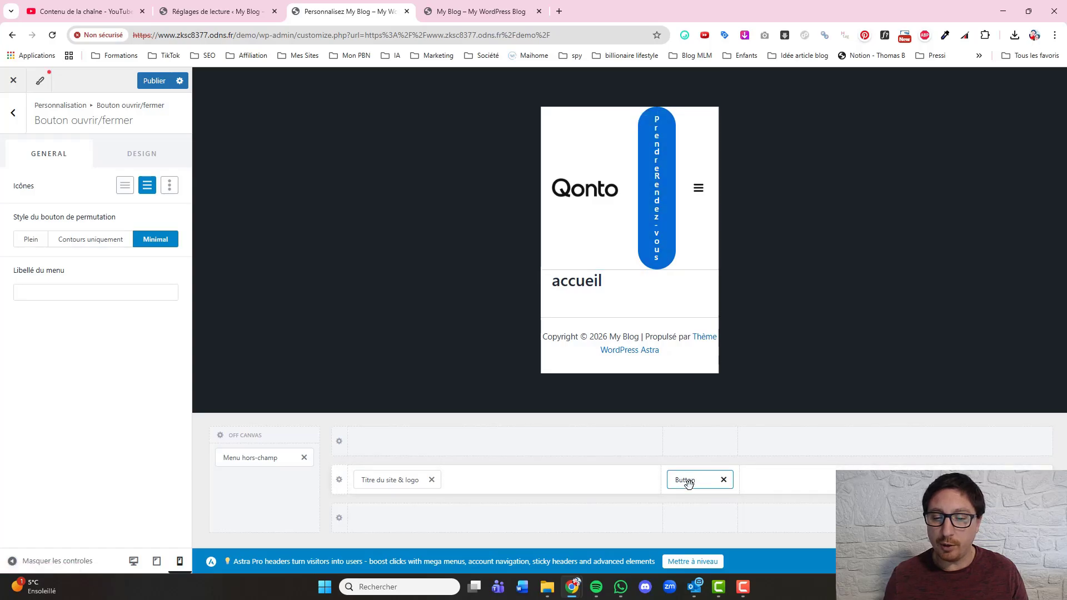
left_click_drag(688, 484, 699, 519)
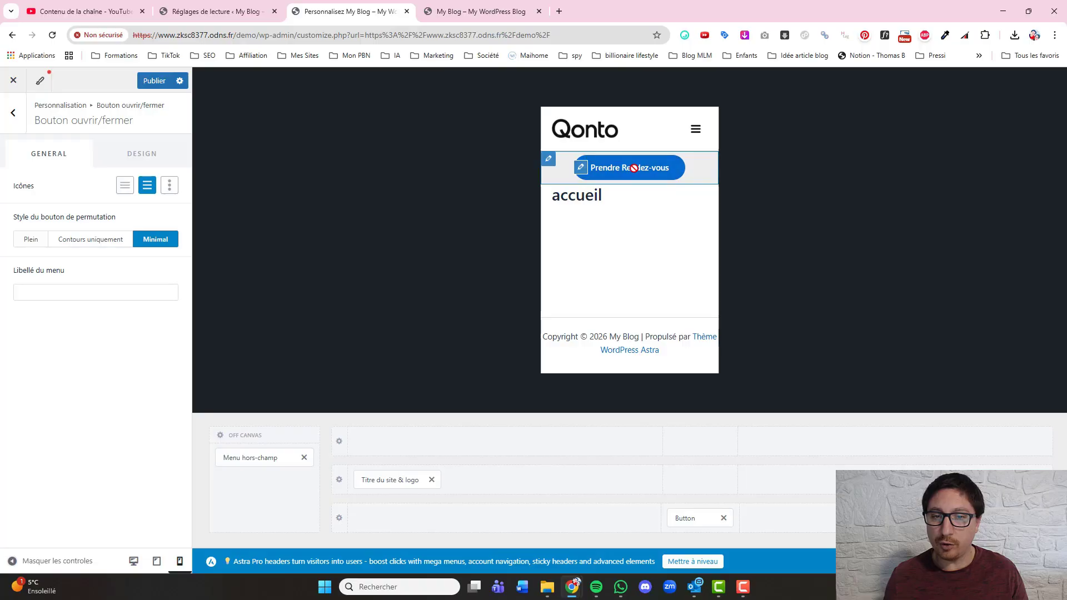
Step: Set the mobile background of the row below the main header to white (FFFFFF)
left_click(340, 519)
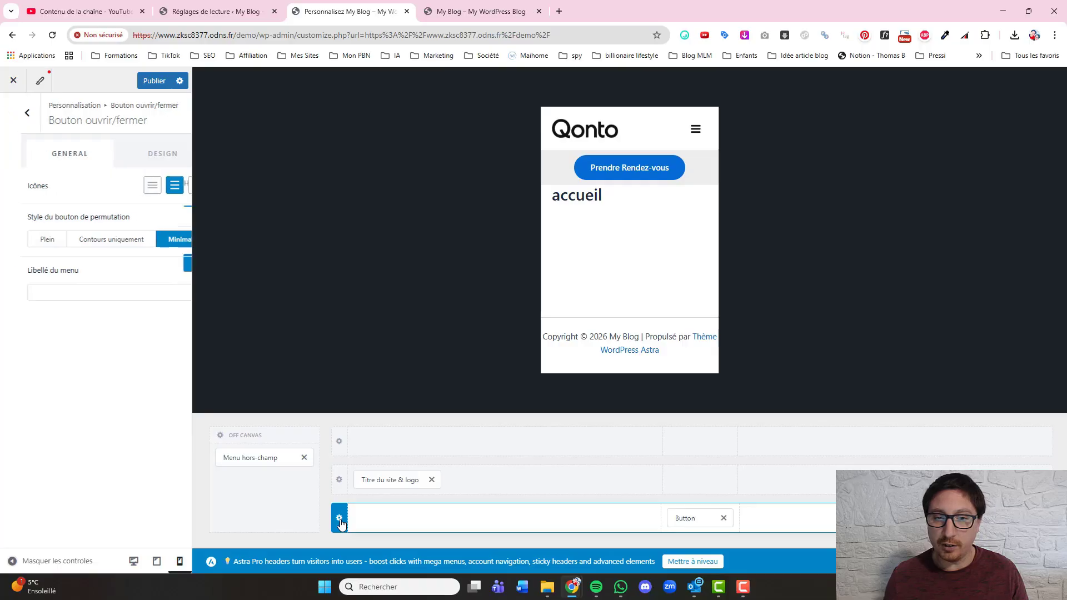
left_click(157, 158)
left_click(171, 185)
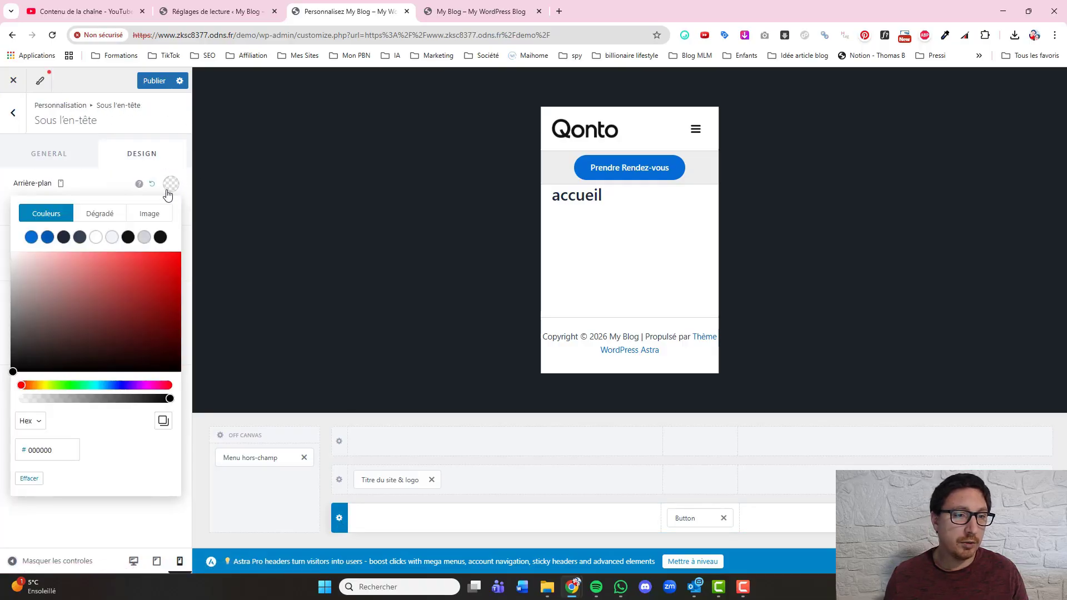
left_click_drag(37, 296, 12, 252)
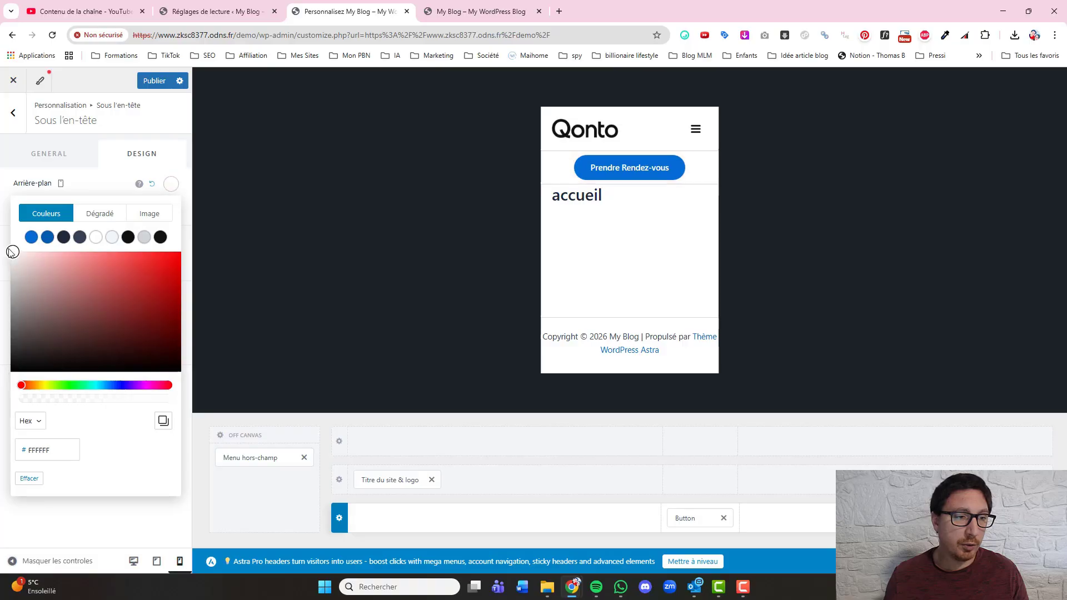
left_click(97, 180)
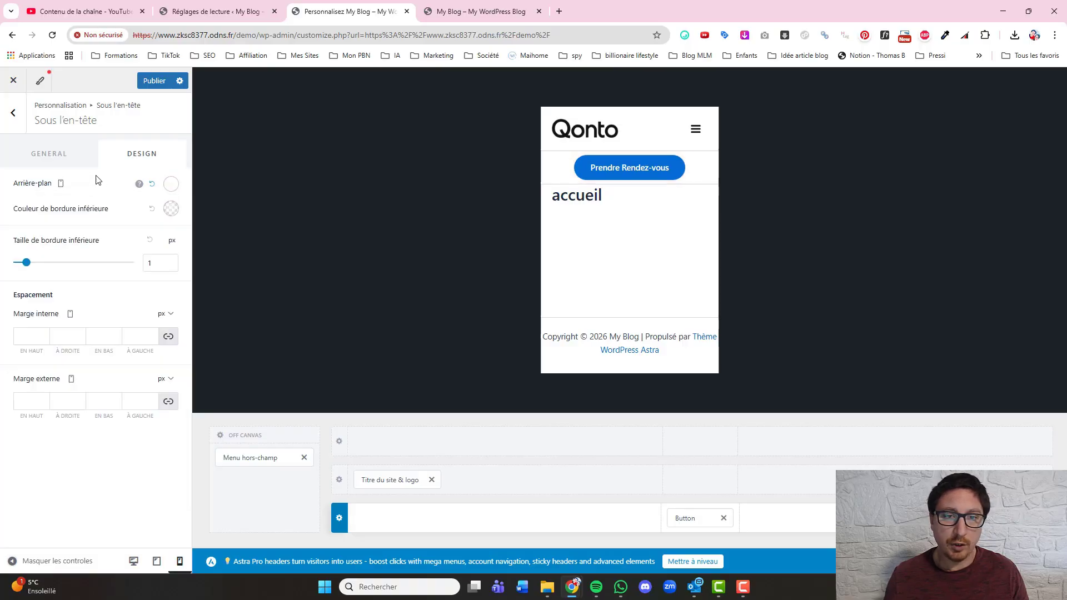
Step: Set the main header row's bottom border size to 0 px
left_click(339, 480)
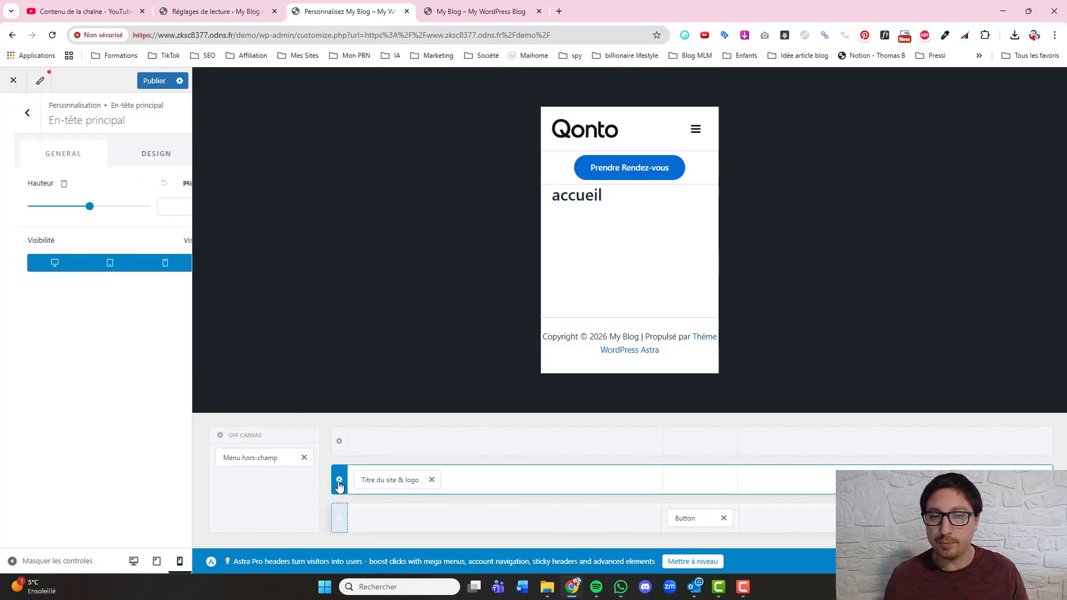
left_click(142, 155)
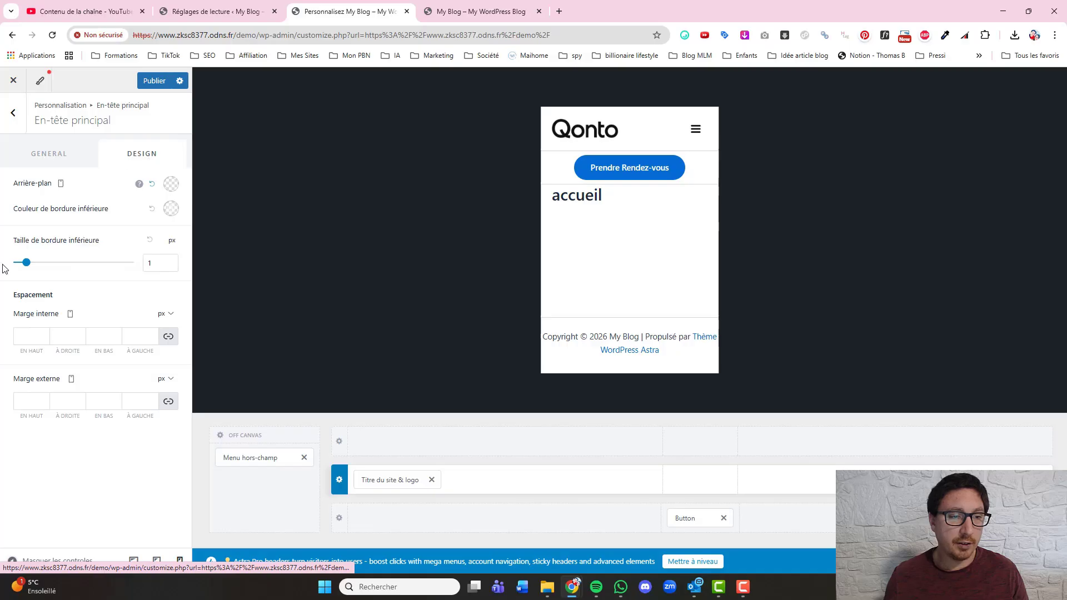
left_click_drag(26, 263, 1, 265)
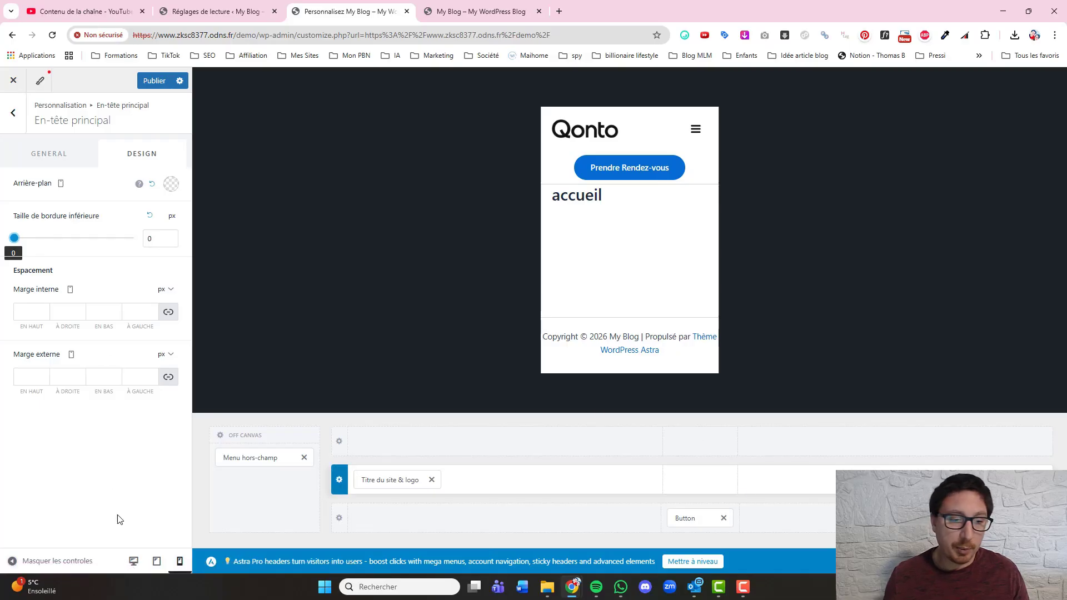
Step: Set the tablet background of the row below the main header to white (FFFFFF) and check the button in the mobile preview
left_click(151, 563)
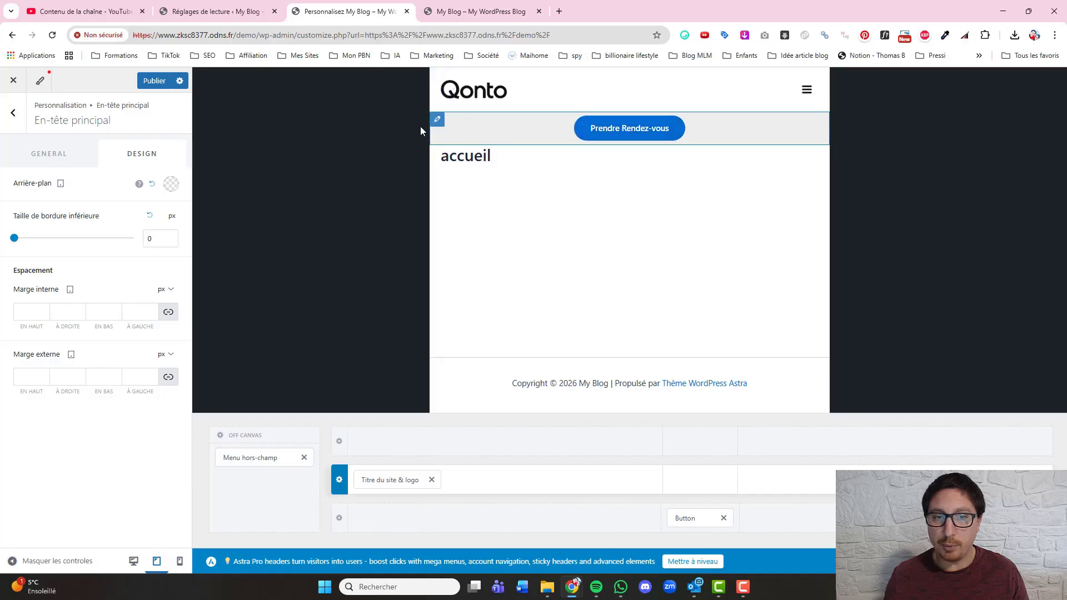
left_click(438, 120)
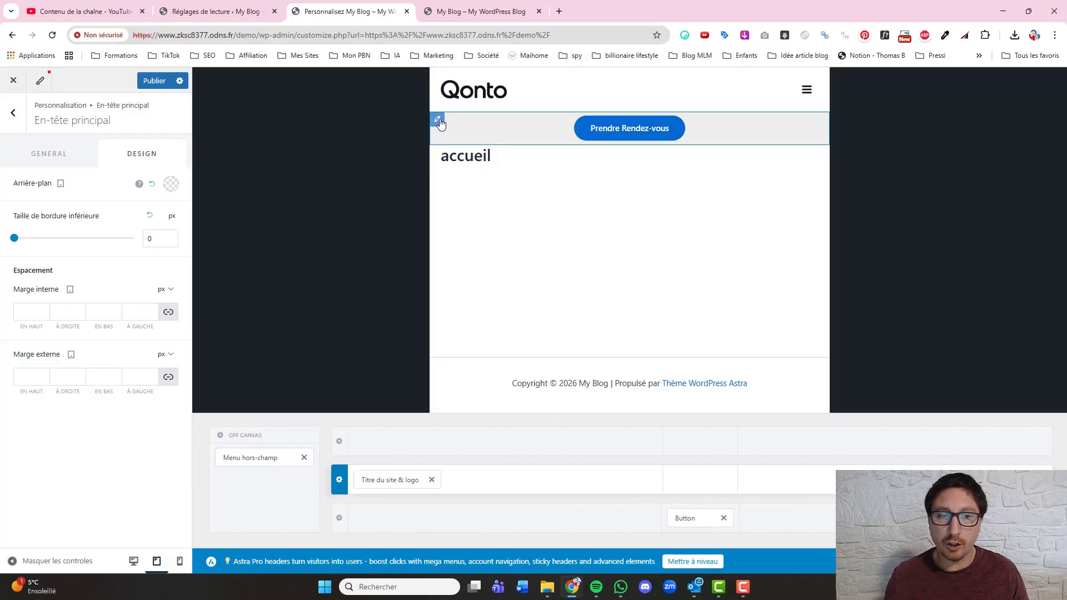
left_click(143, 155)
left_click(171, 183)
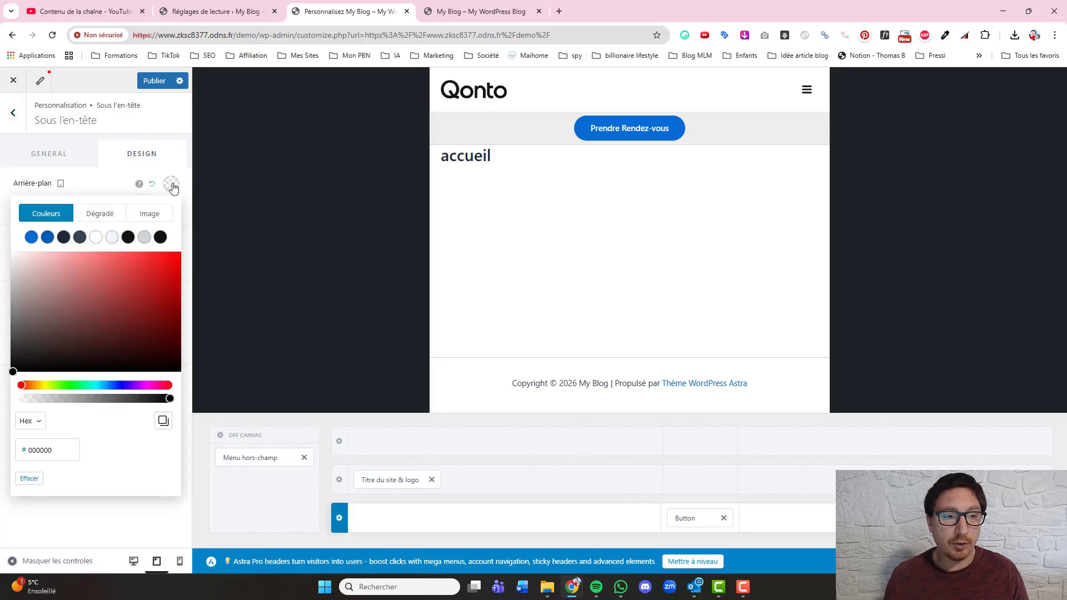
left_click(96, 239)
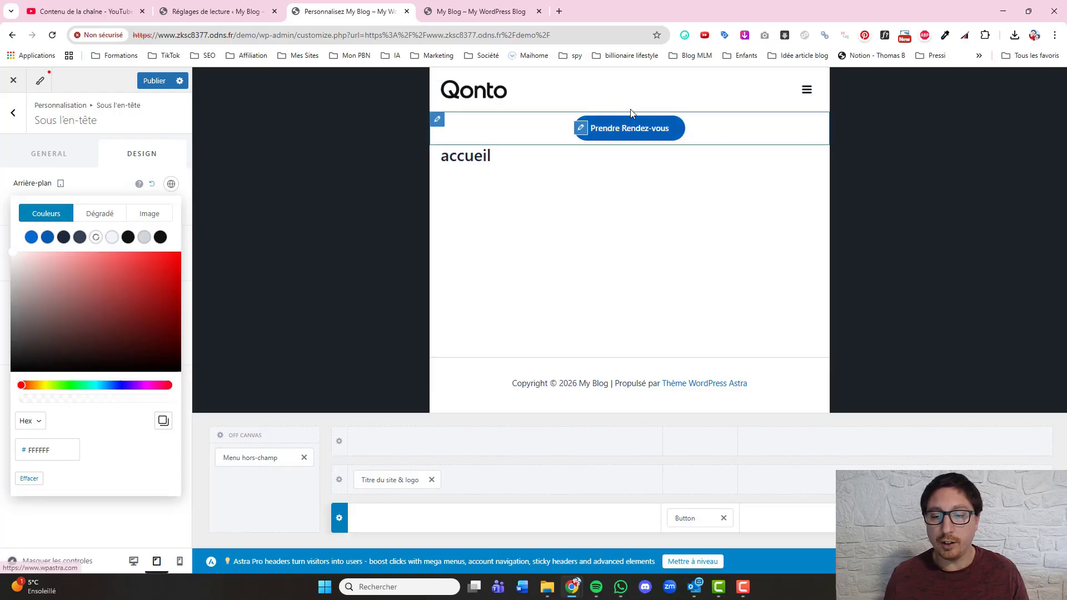
left_click(630, 128)
left_click(179, 564)
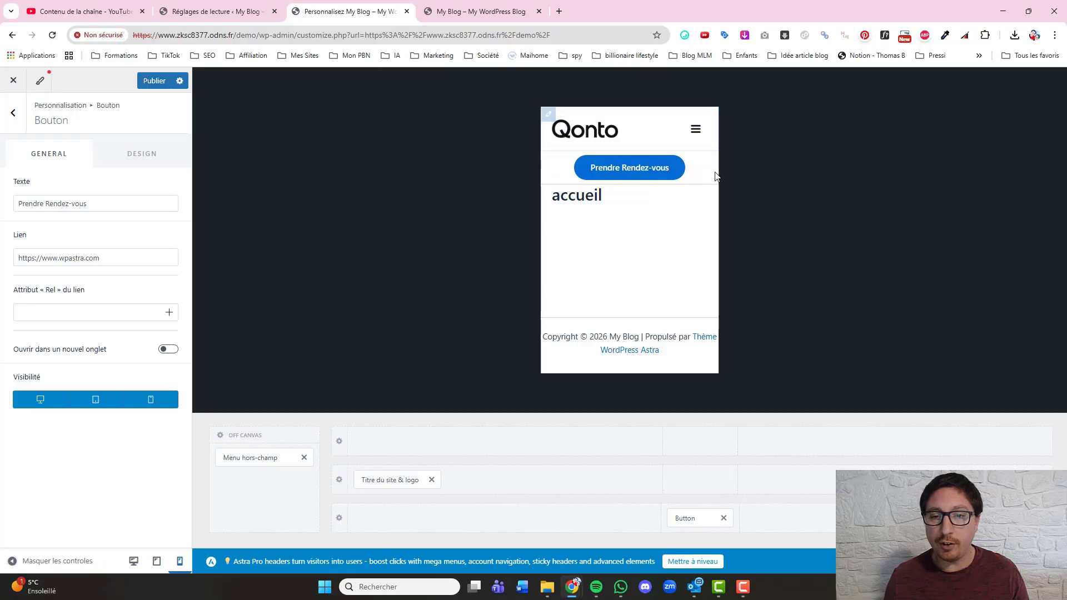
Step: Check the header in the tablet preview, then in the desktop preview try preset colours 334155 and F0F5FA as the main header row's background
left_click(157, 562)
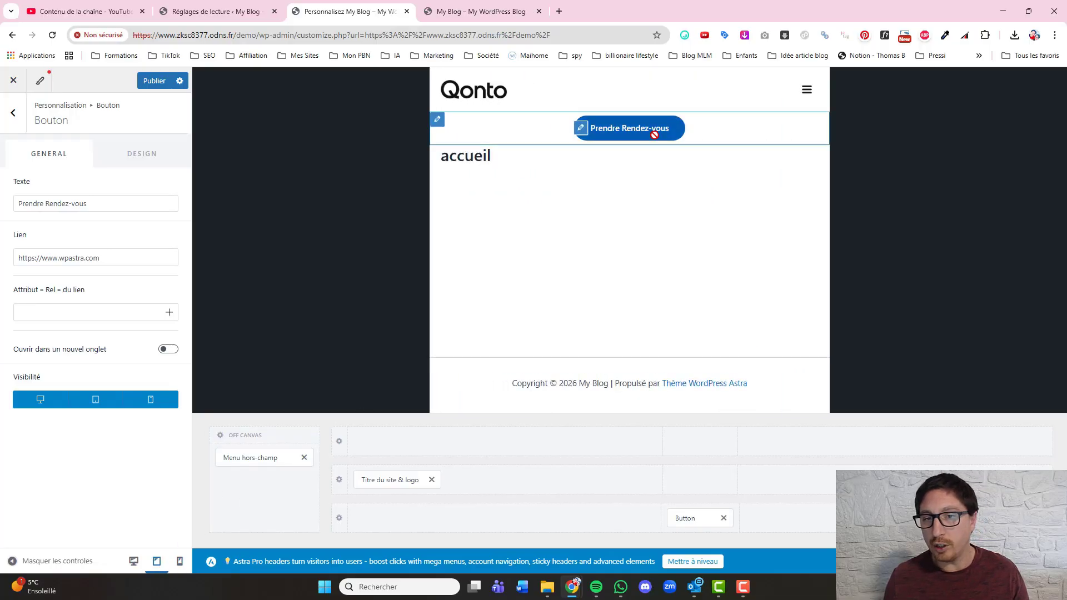
left_click(135, 562)
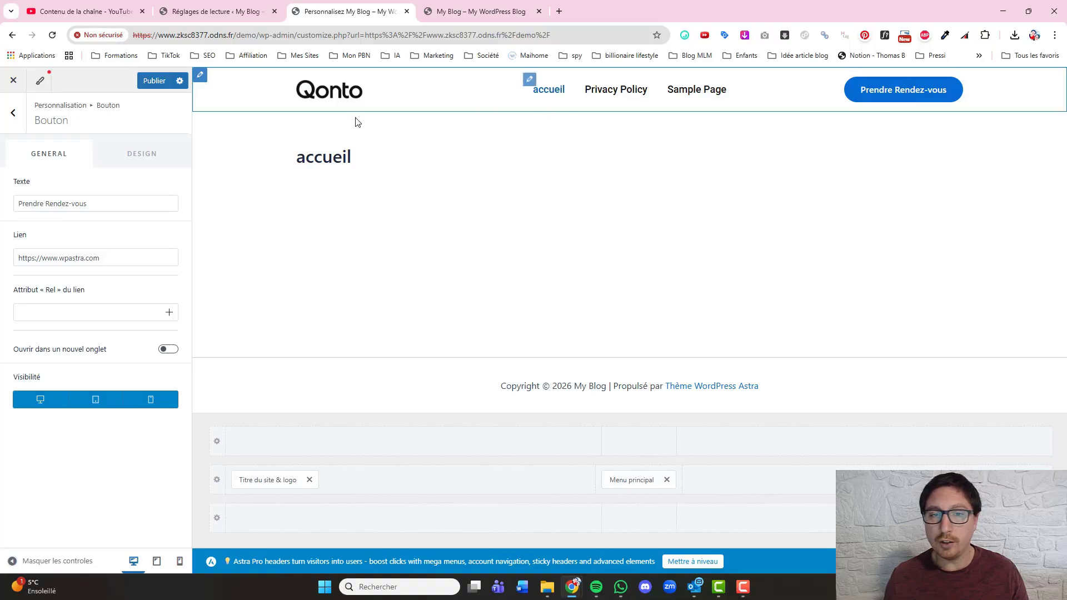
left_click(200, 76)
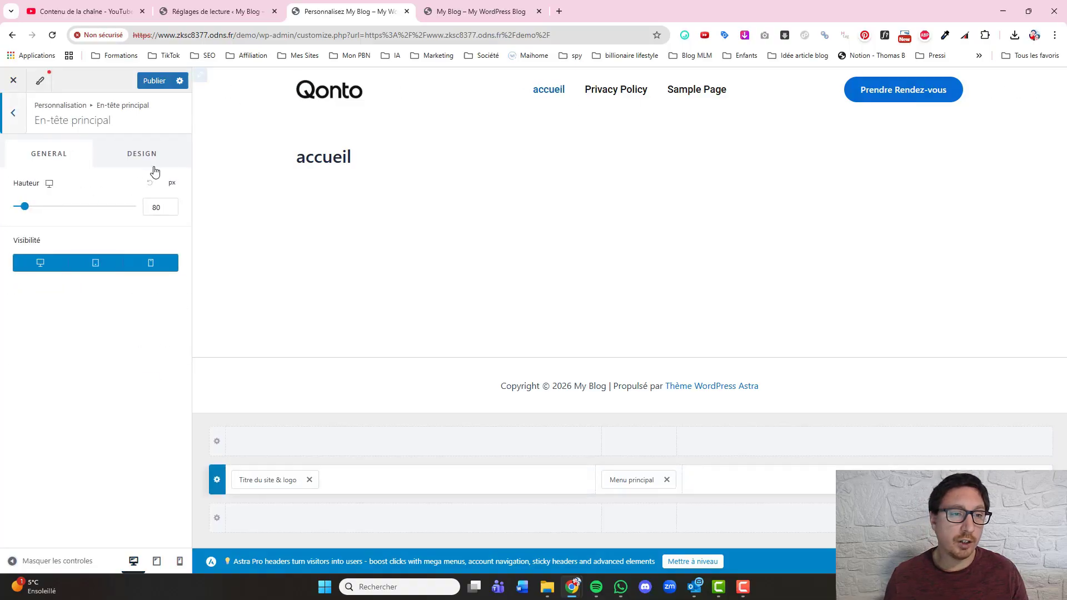
left_click(146, 152)
left_click(171, 185)
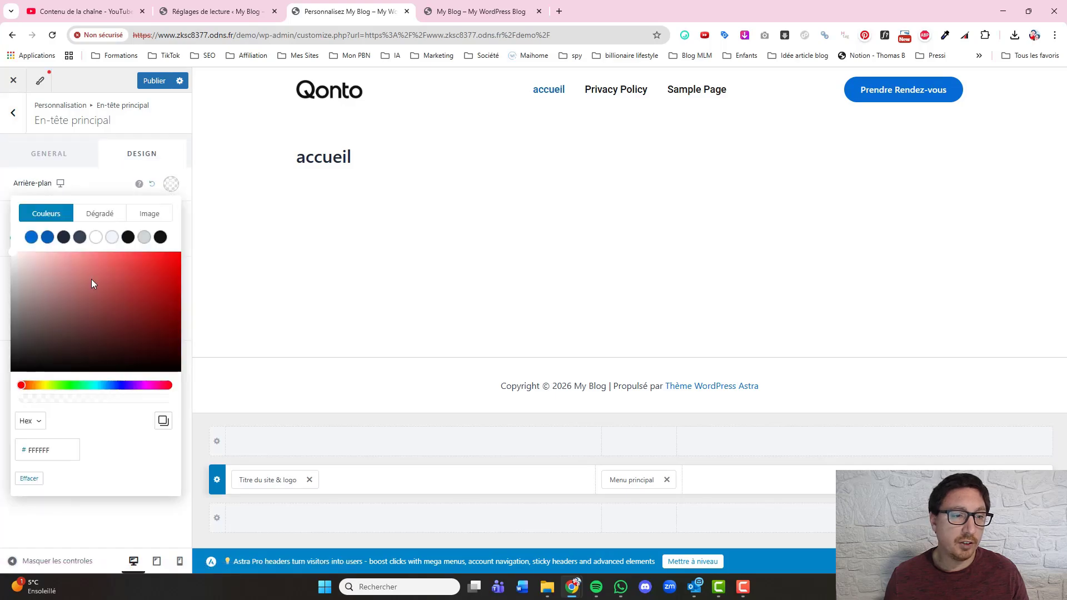
left_click(112, 238)
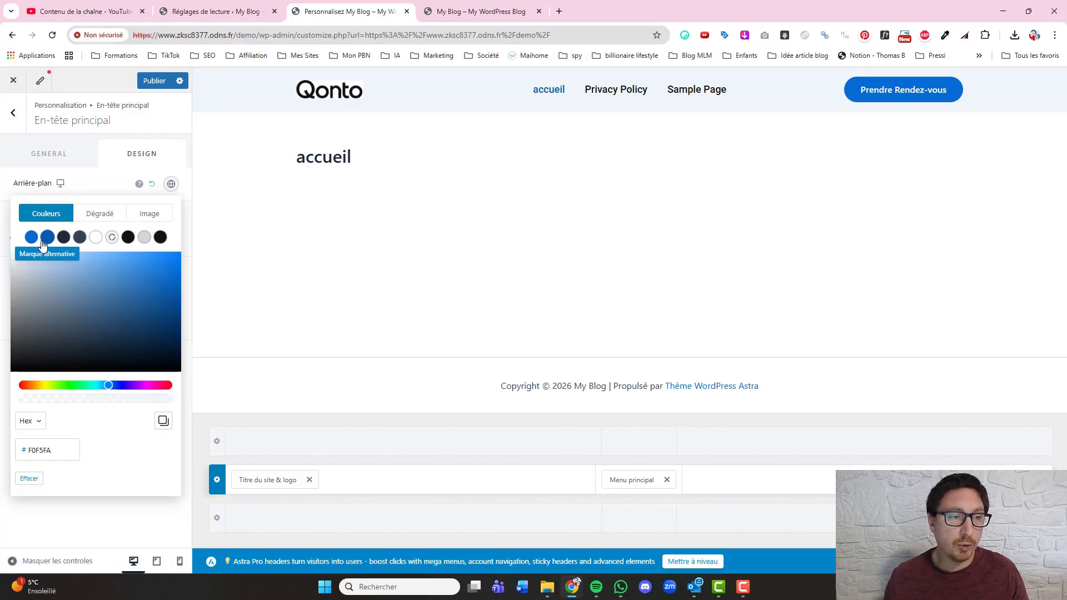
left_click(79, 238)
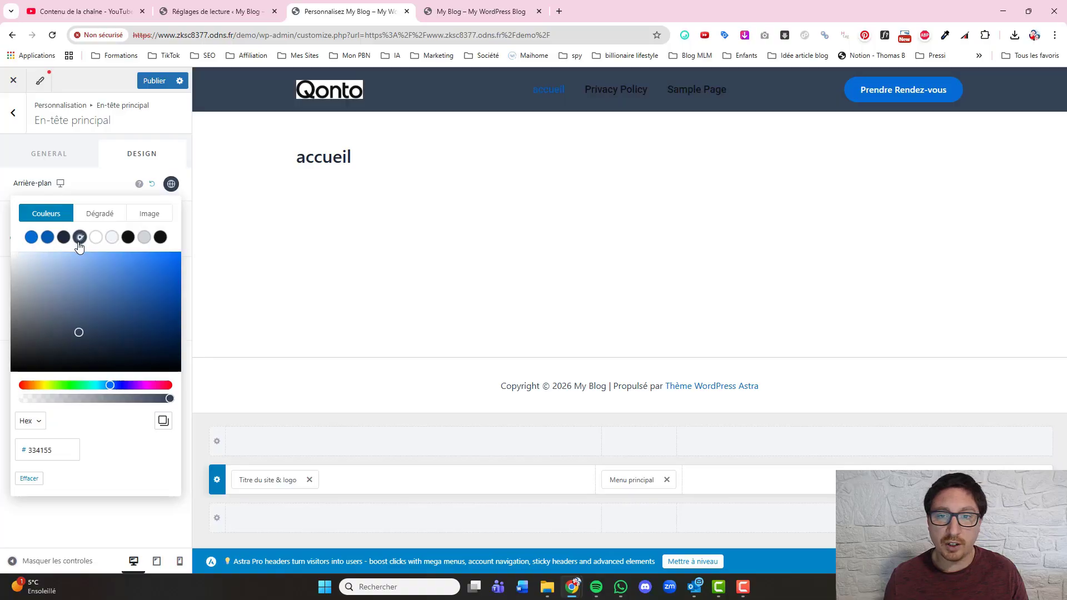
left_click(115, 240)
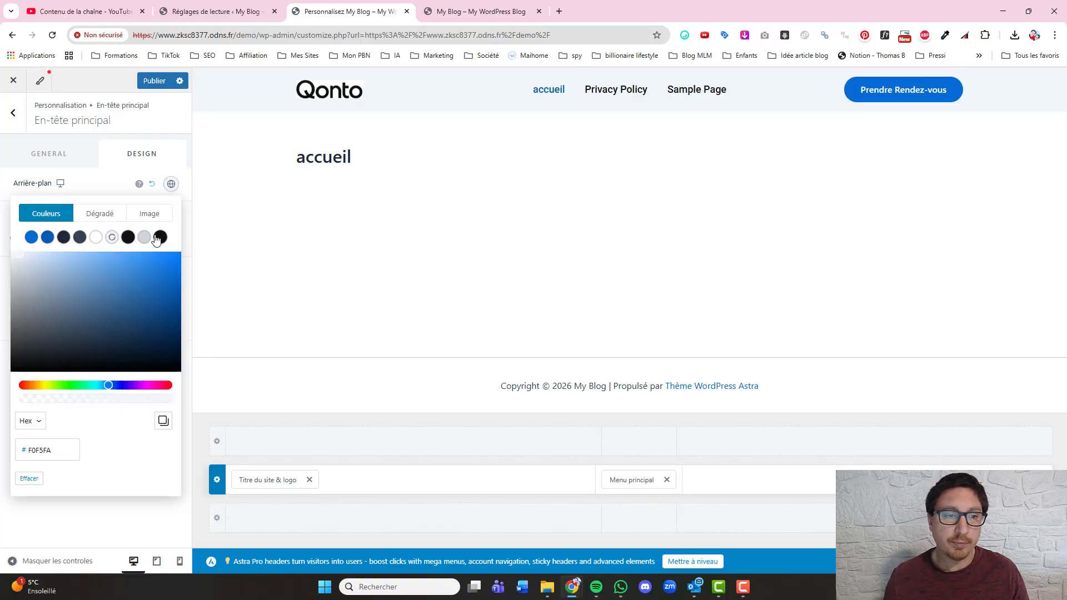
Step: Set the main header row's desktop background to the semi-transparent pale blue DAE6ED8F
left_click(123, 282)
left_click_drag(97, 303, 28, 263)
left_click_drag(168, 398, 99, 398)
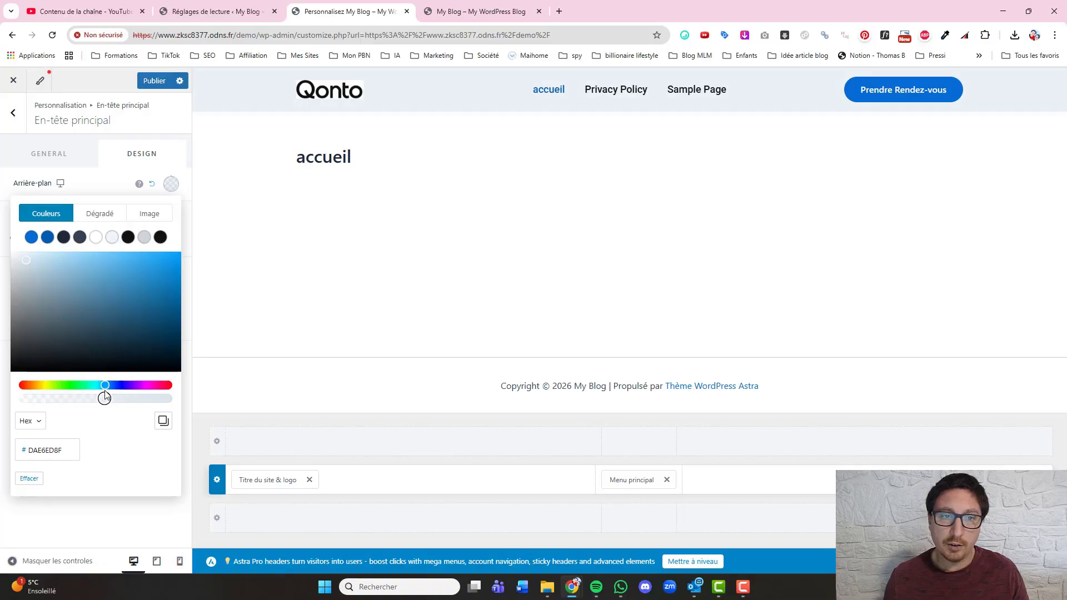
left_click(114, 165)
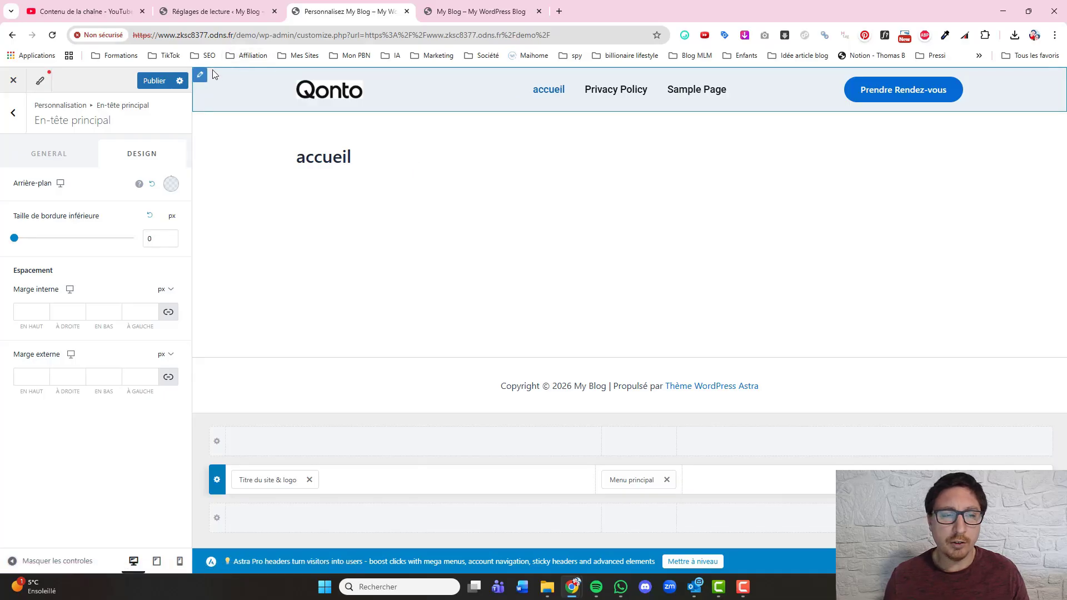
Step: Publish the header changes and reload the live site to view the homepage
left_click(159, 86)
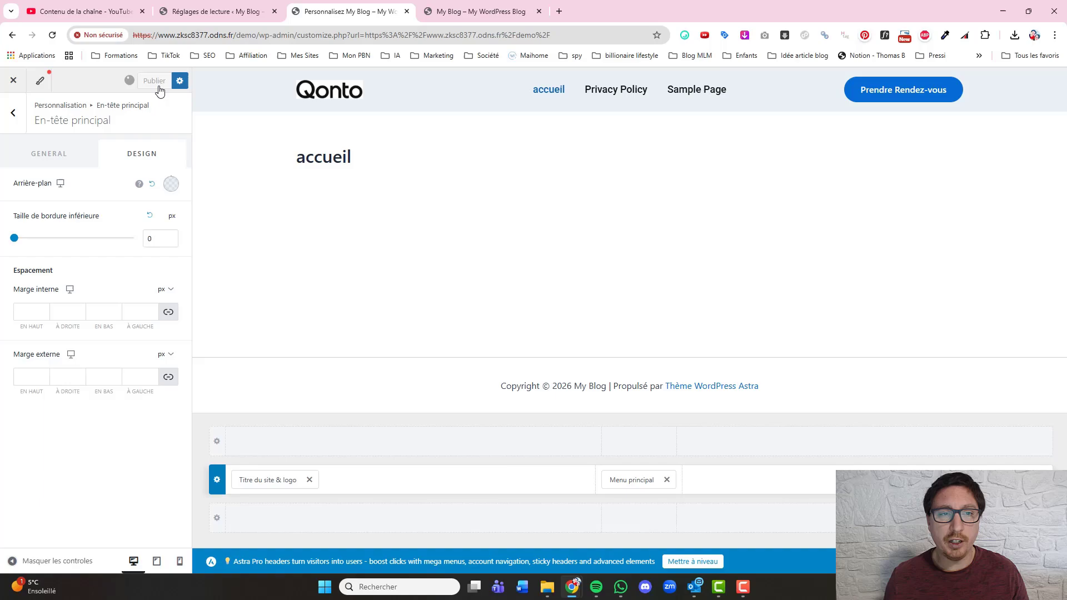
left_click(434, 14)
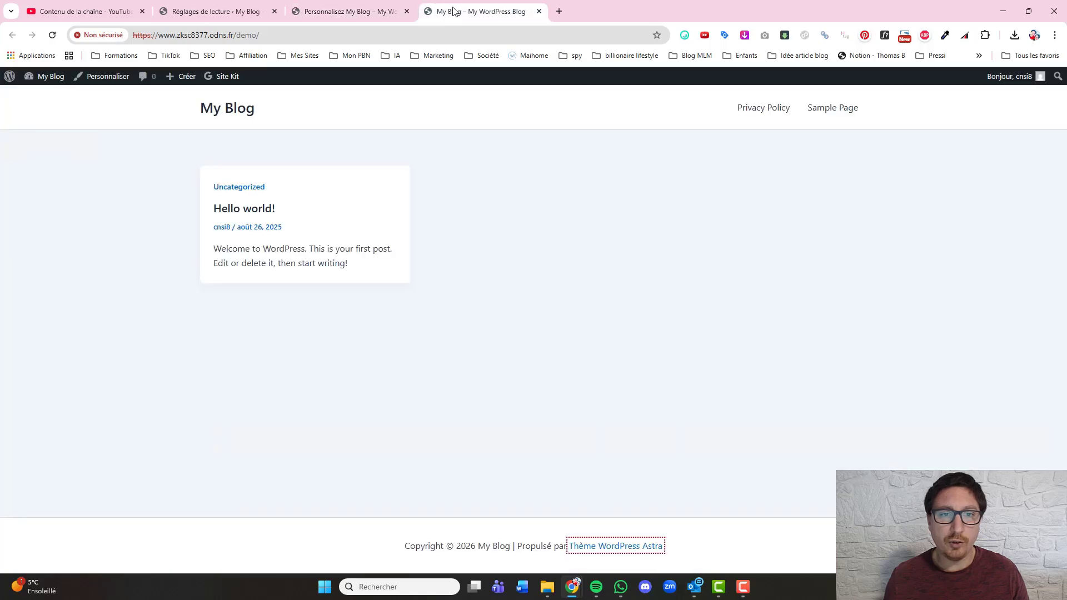
left_click(52, 35)
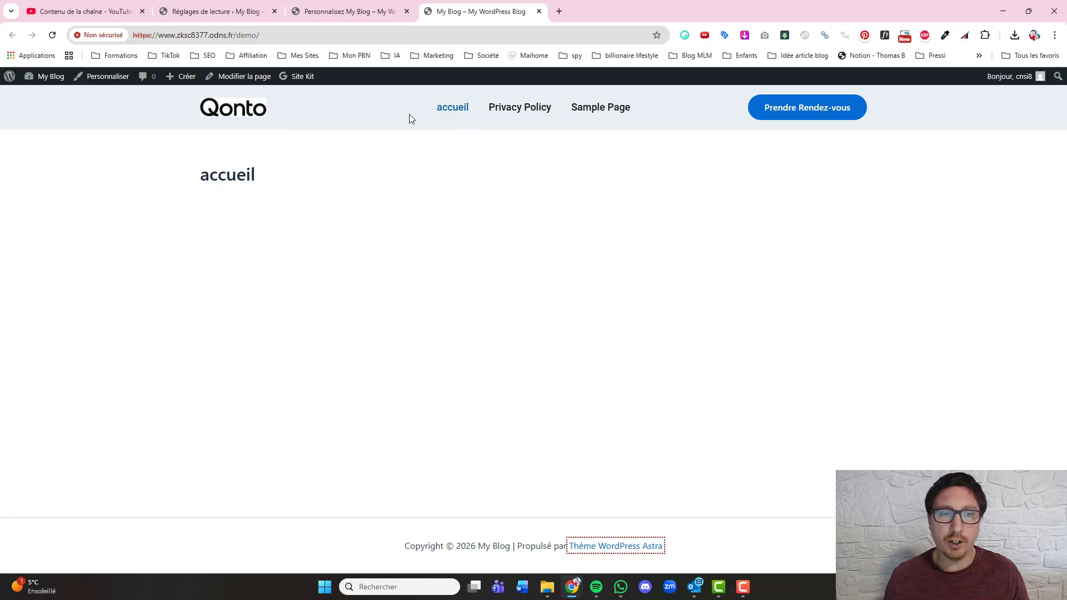
Step: Inspect the live homepage's header at Samsung Galaxy A51/71 phone size, and close the developer tools
right_click(416, 198)
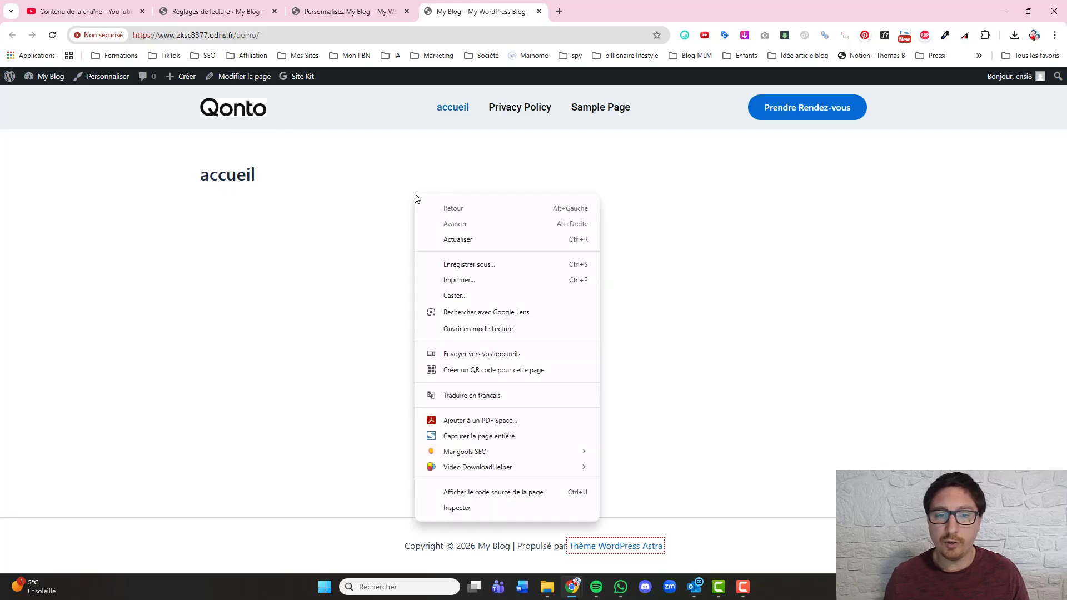
left_click(465, 508)
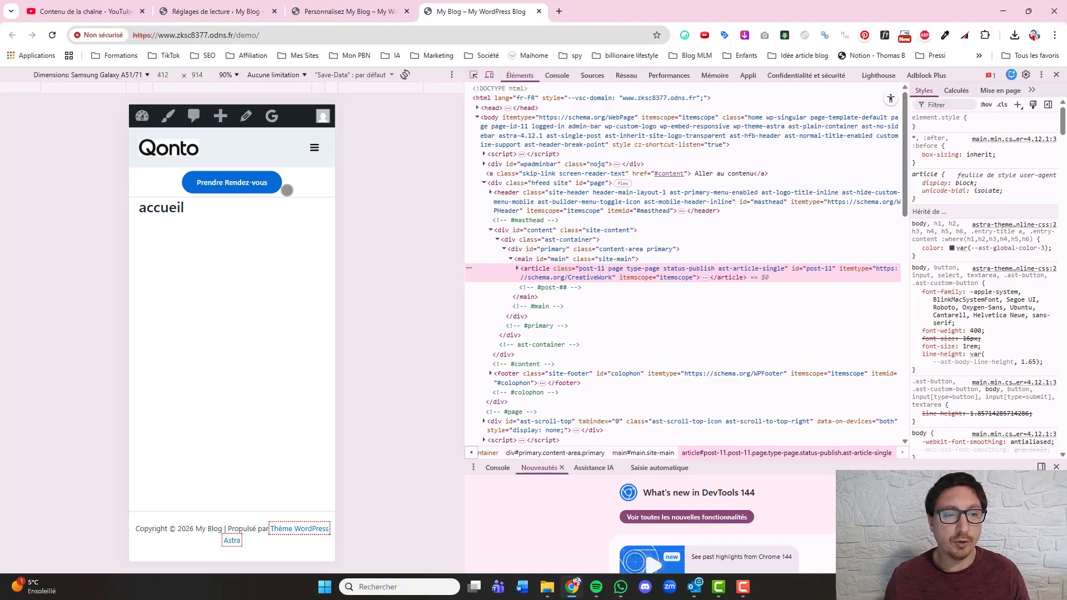
left_click(1056, 75)
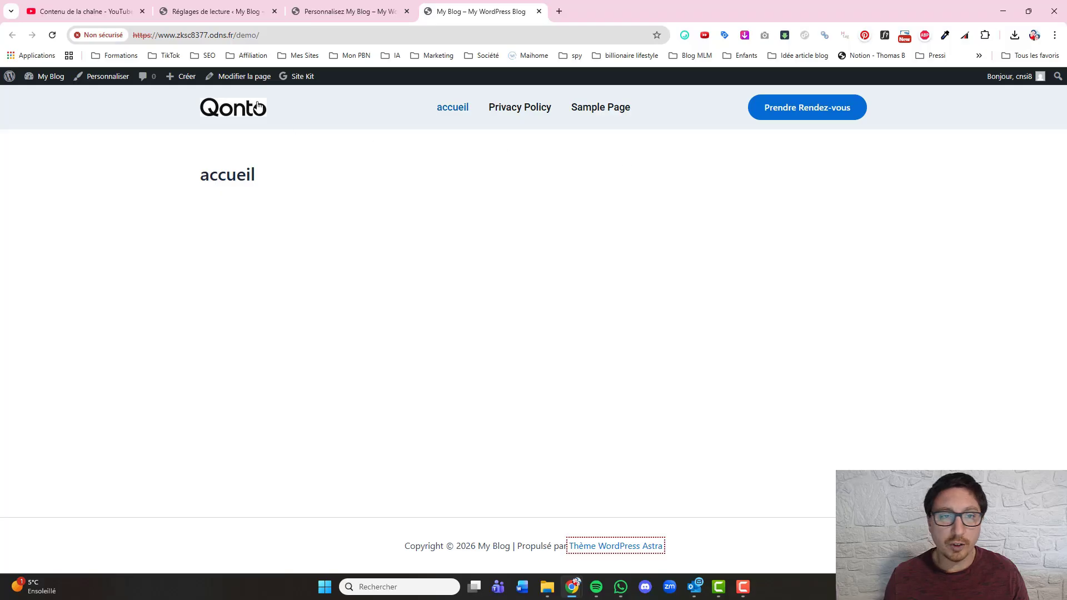
Step: In the customizer's footer builder, give the lowest footer row three columns and move the Copyright element into the middle column
left_click(314, 5)
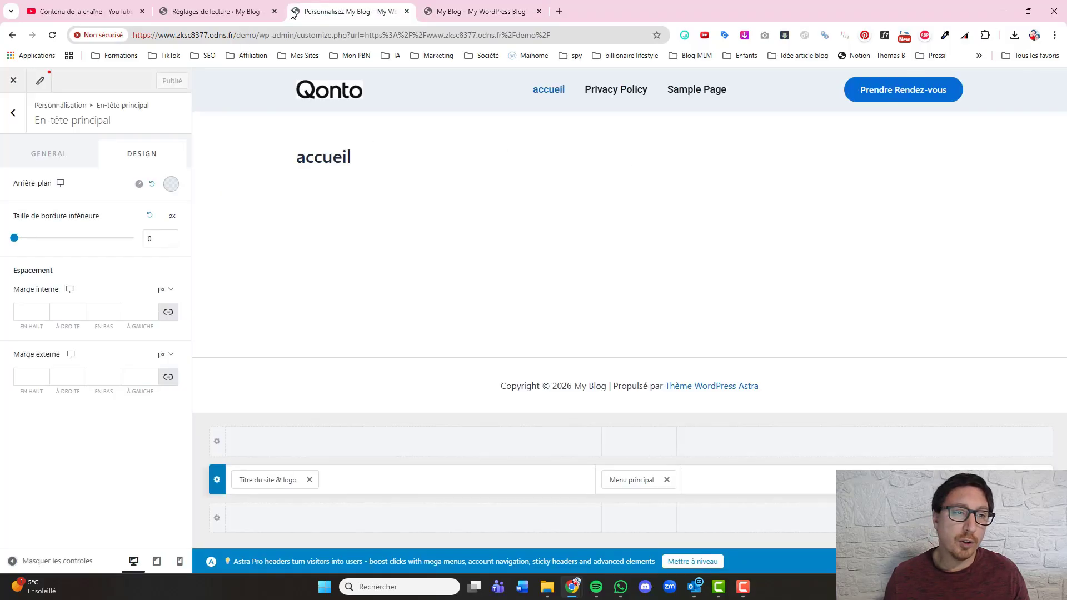
left_click(12, 112)
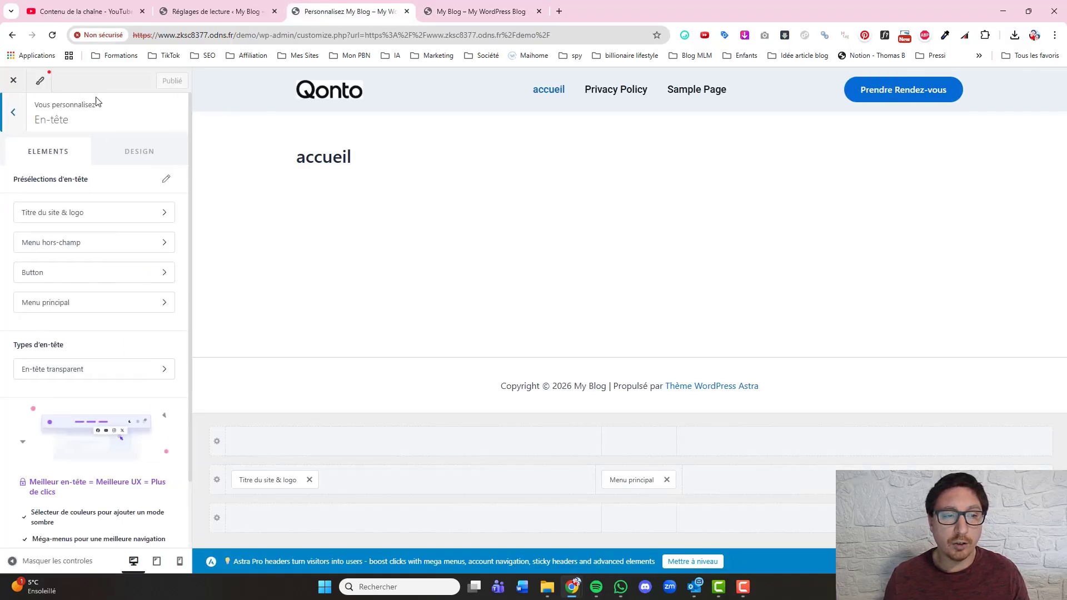
left_click(14, 113)
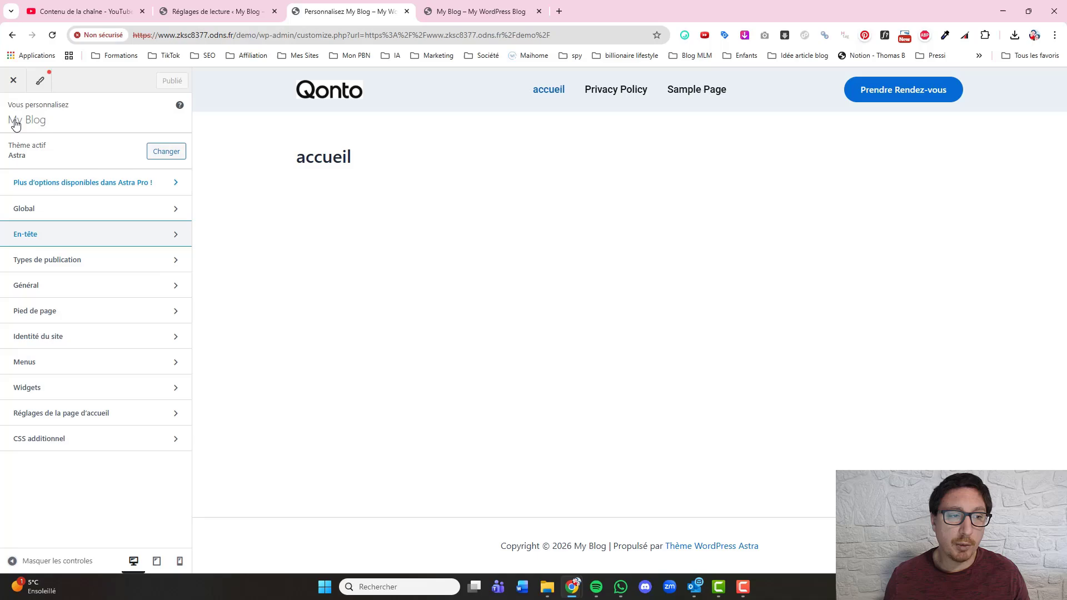
left_click(44, 312)
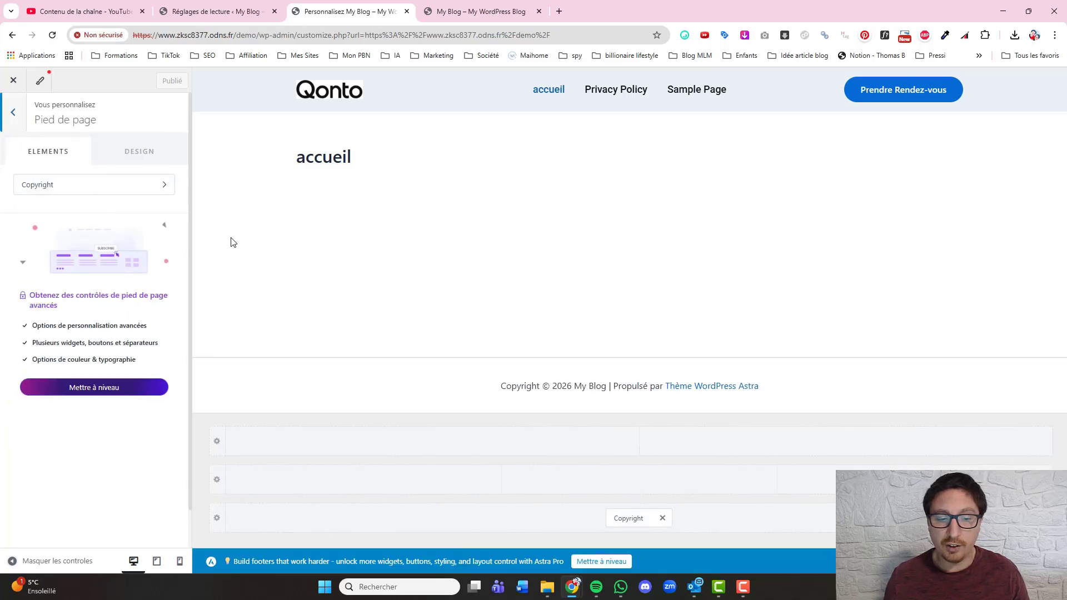
left_click(217, 518)
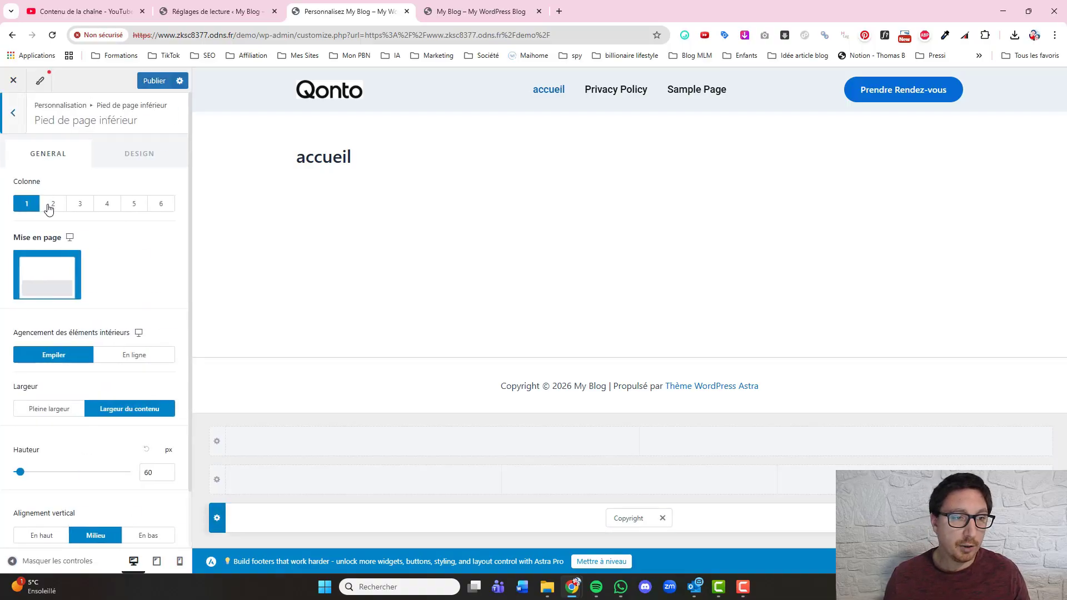
left_click(83, 205)
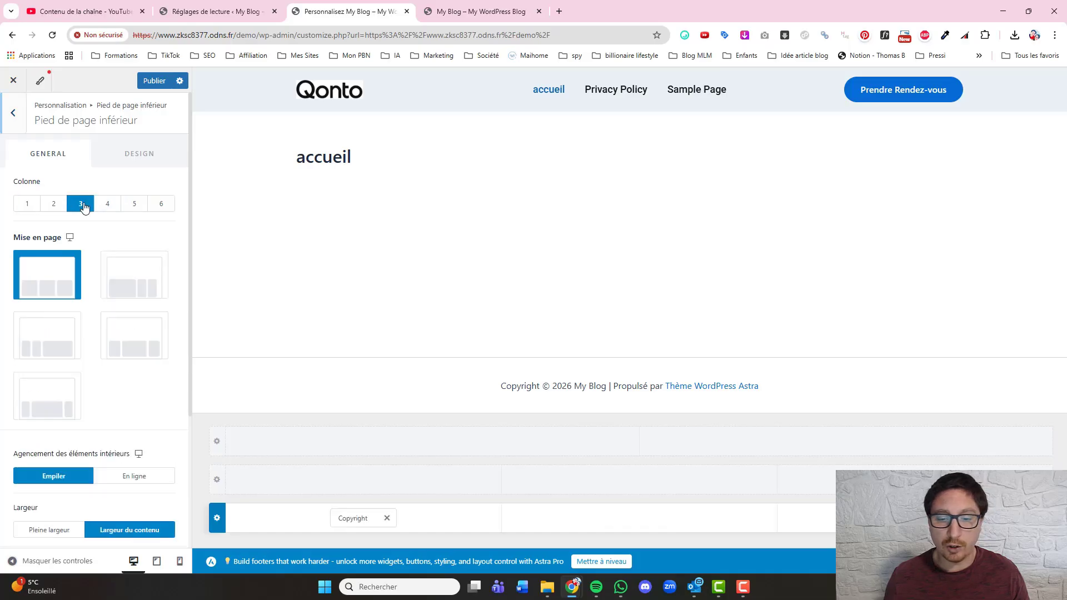
left_click_drag(364, 522, 587, 539)
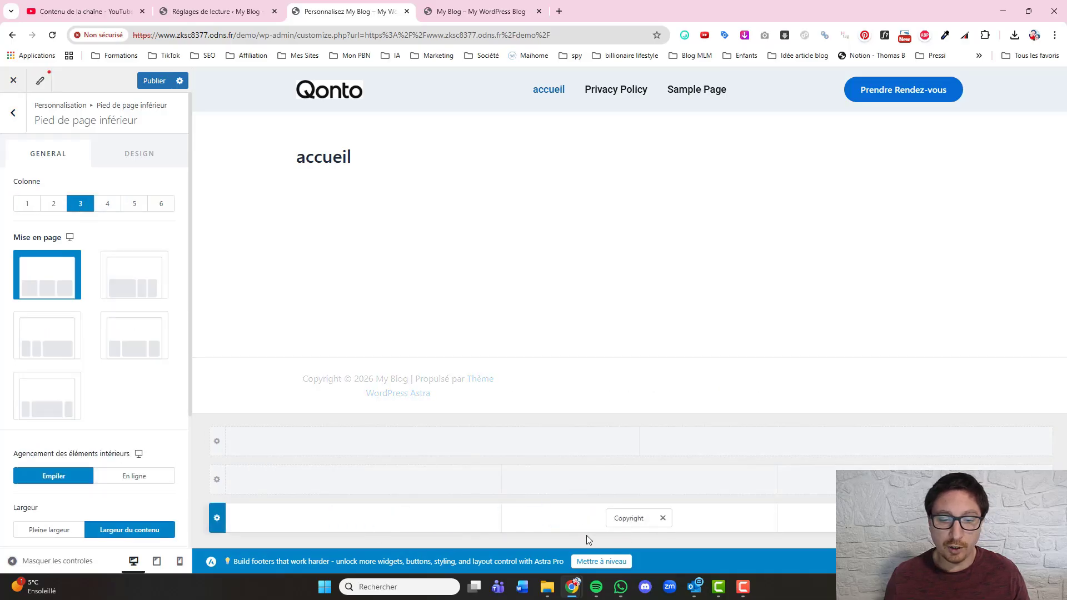
Step: Add the Footer Menu element to the third column of the lowest footer row
left_click(362, 519)
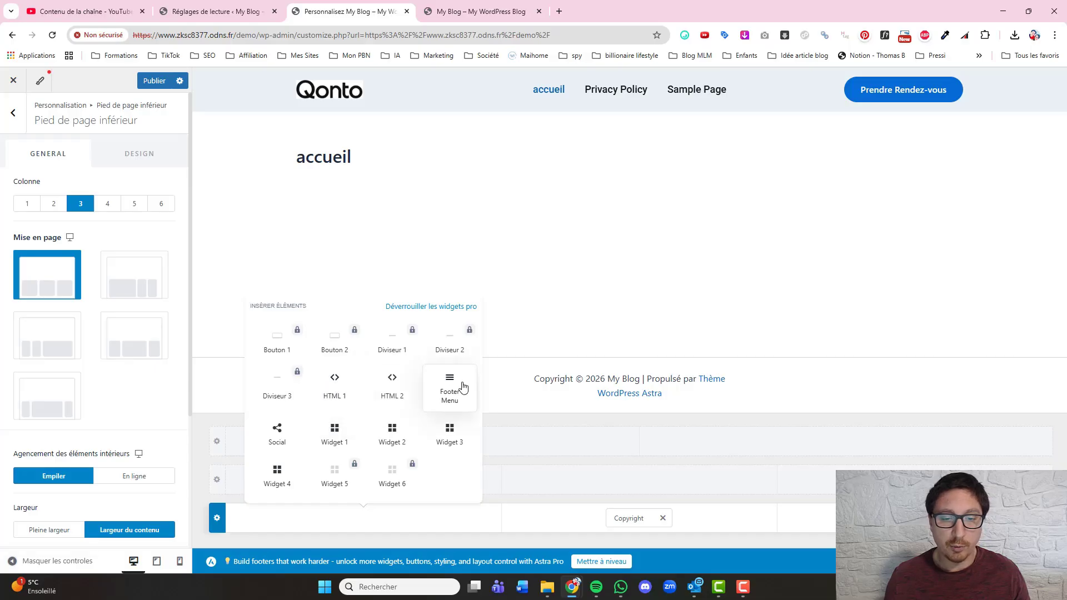
left_click(914, 517)
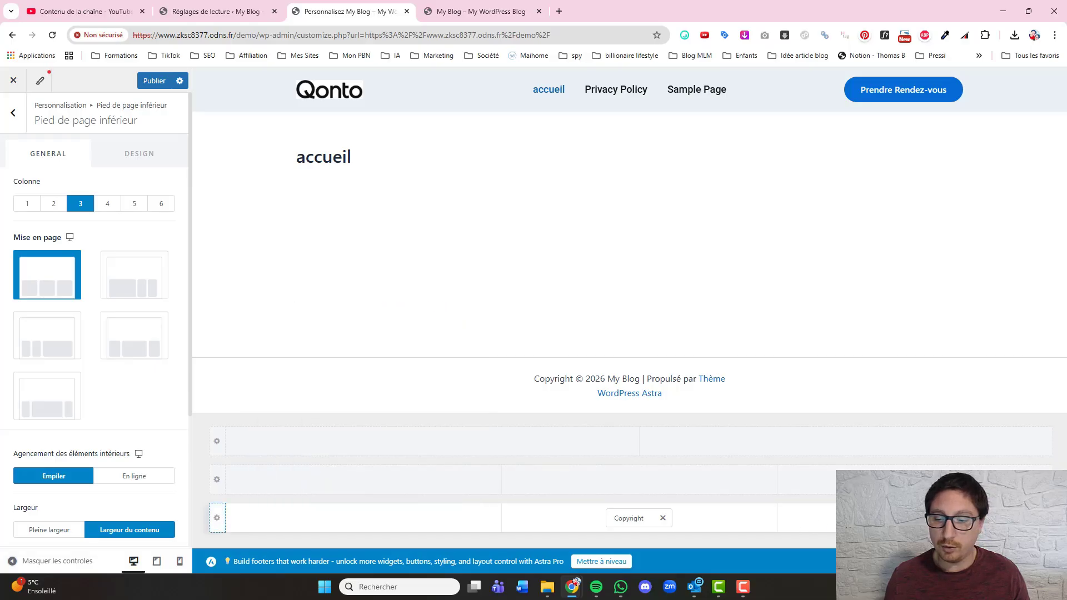
left_click(914, 518)
left_click(914, 517)
left_click(914, 518)
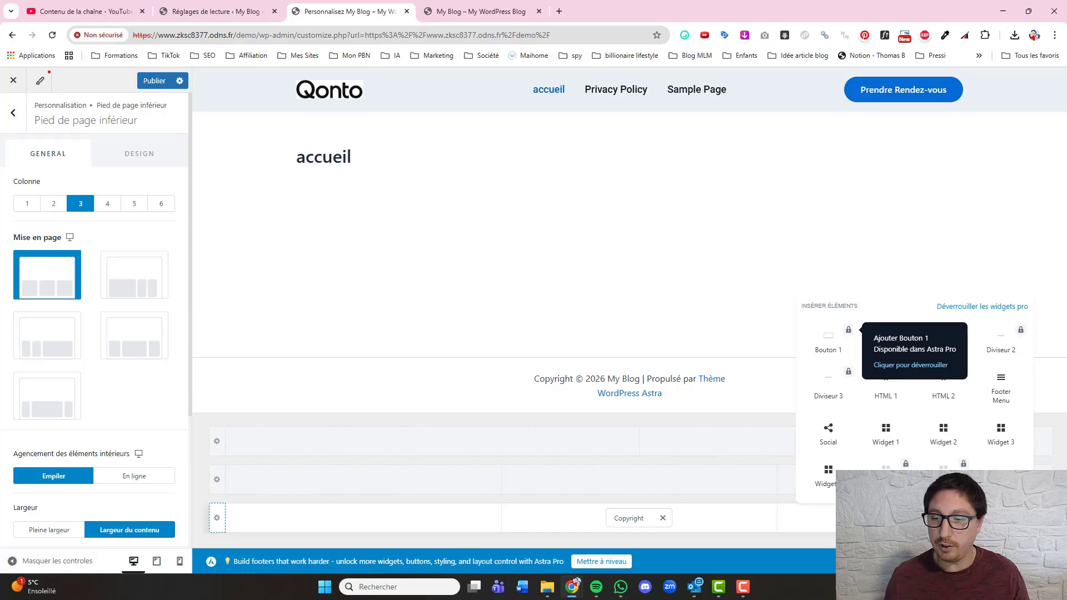
left_click(988, 388)
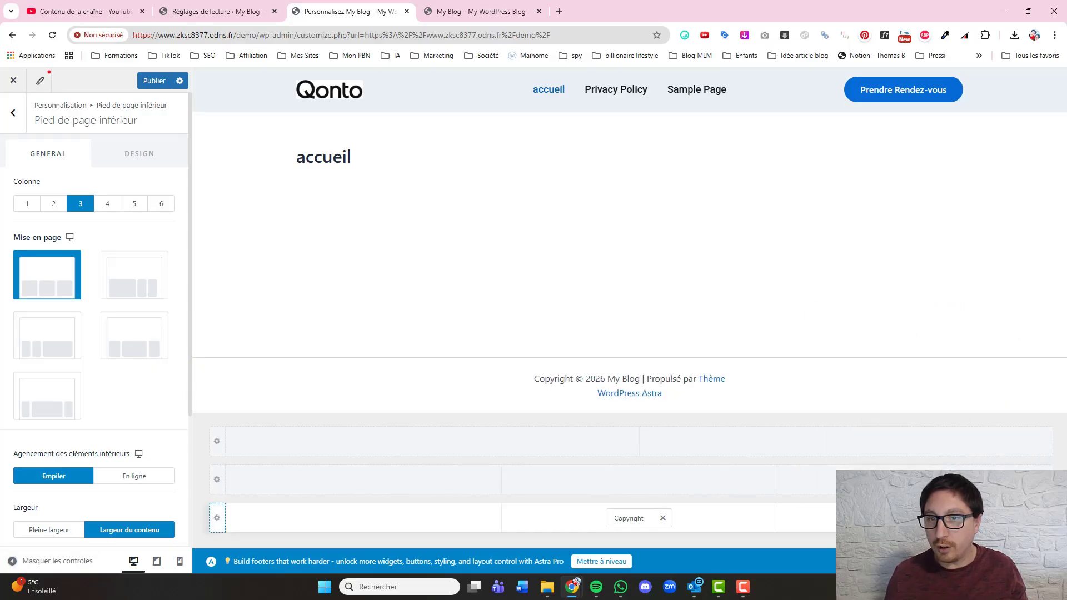
Step: Add Widget 1 to the first column of the lowest footer row and open its block editor, dismissing the welcome guide
left_click(363, 523)
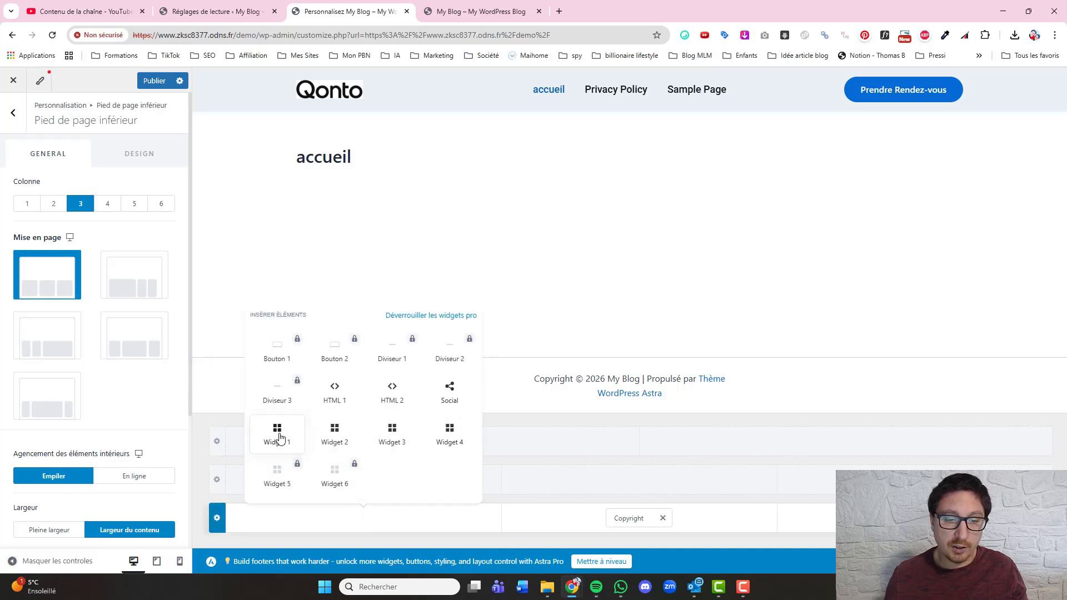
left_click(277, 436)
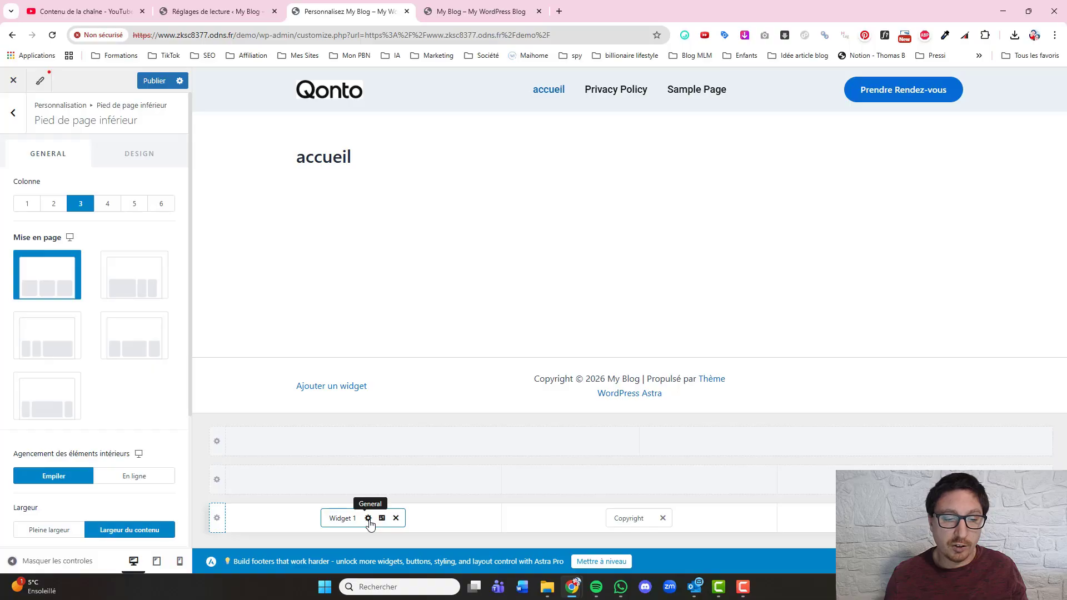
left_click(368, 518)
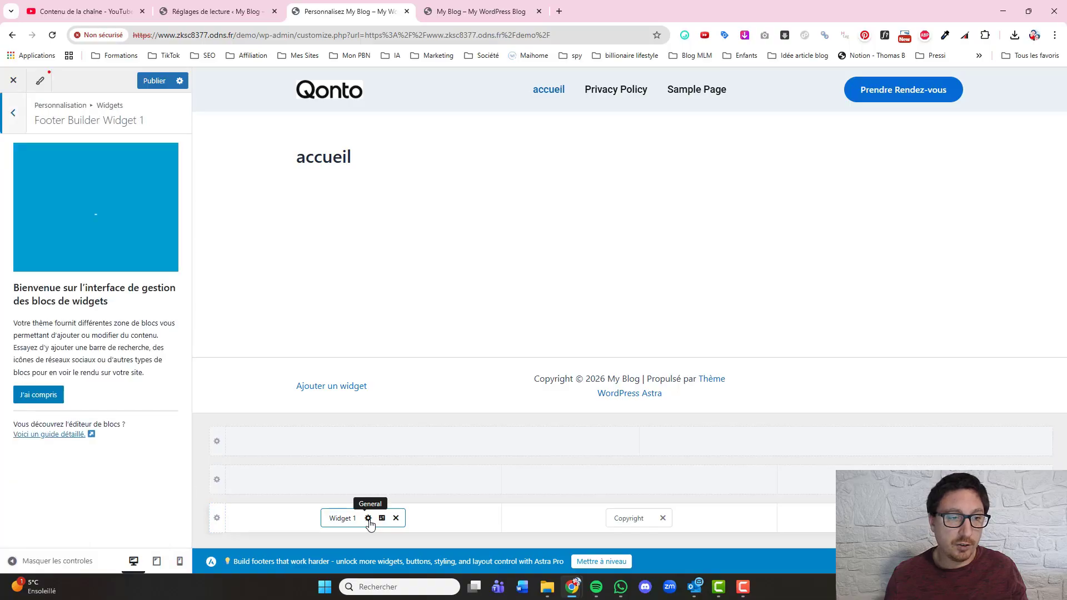
left_click(46, 396)
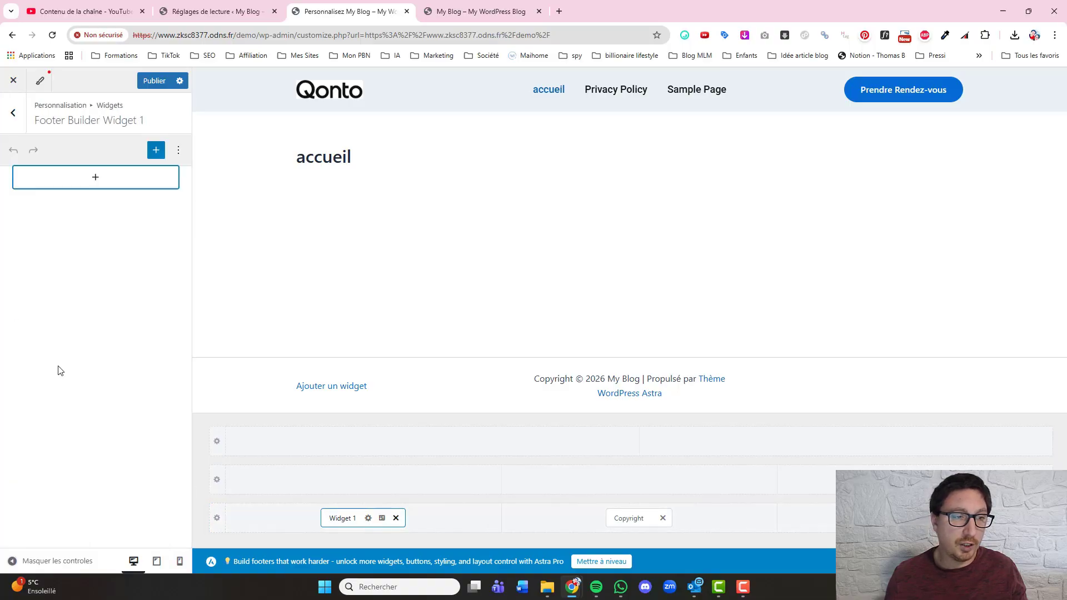
Step: Search the blocks for "rese" and insert the social network icons block (Icônes de réseaux sociaux) in Footer Builder Widget 1
left_click(96, 177)
type("rese")
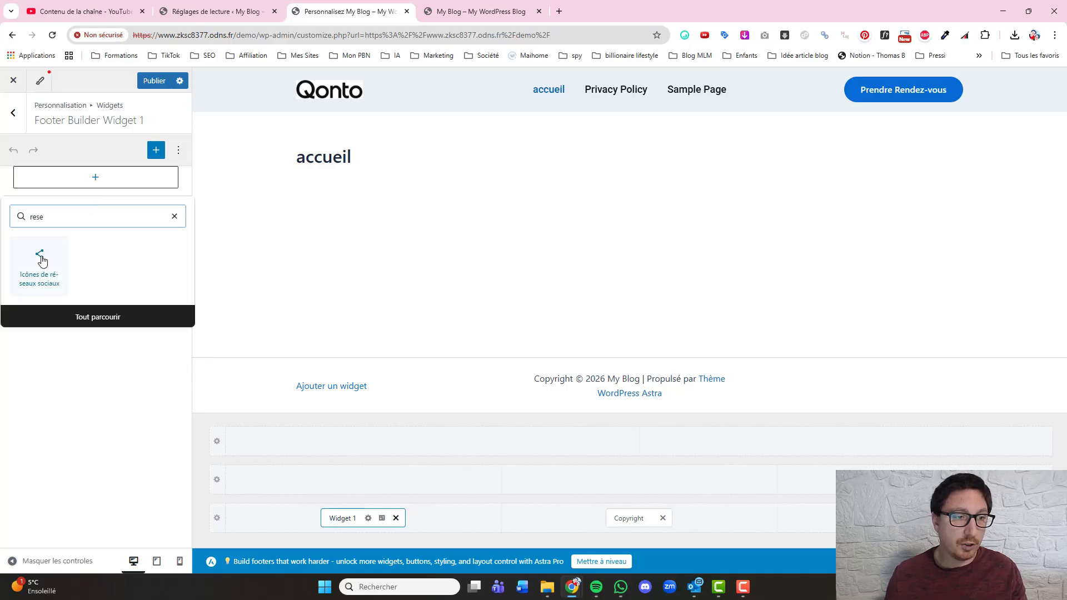
left_click(40, 260)
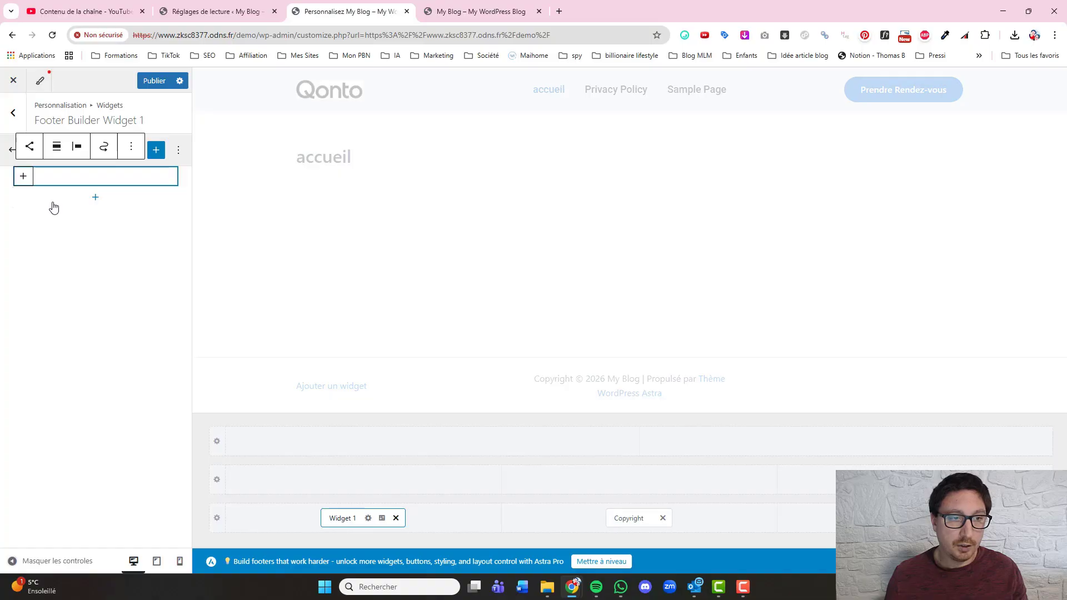
Step: Search the social icons for "yo" and add the YouTube icon to the social icons block in Footer Builder Widget 1
left_click(48, 182)
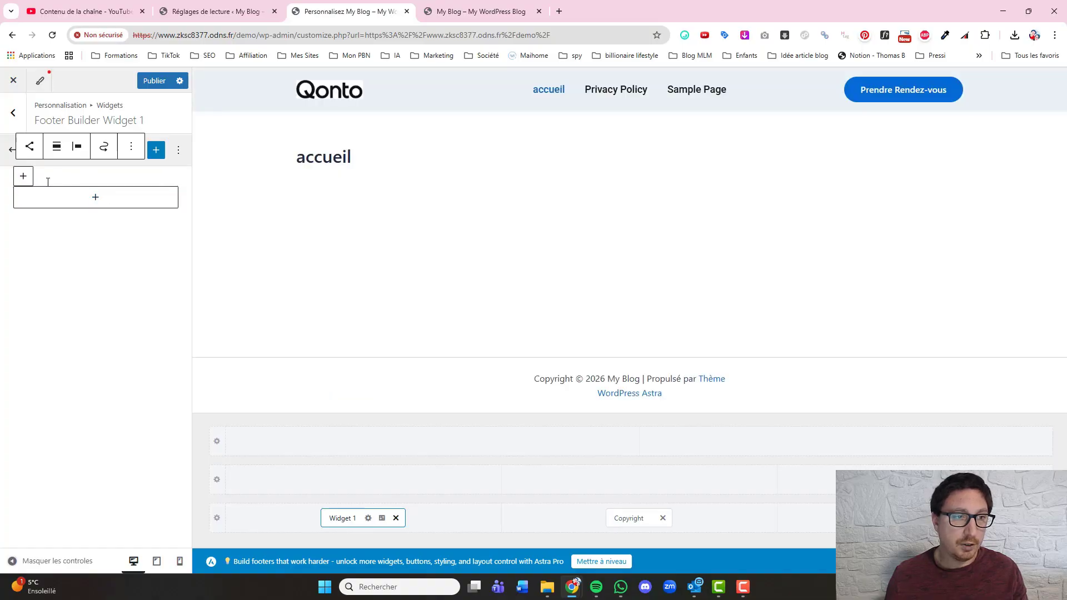
left_click(28, 181)
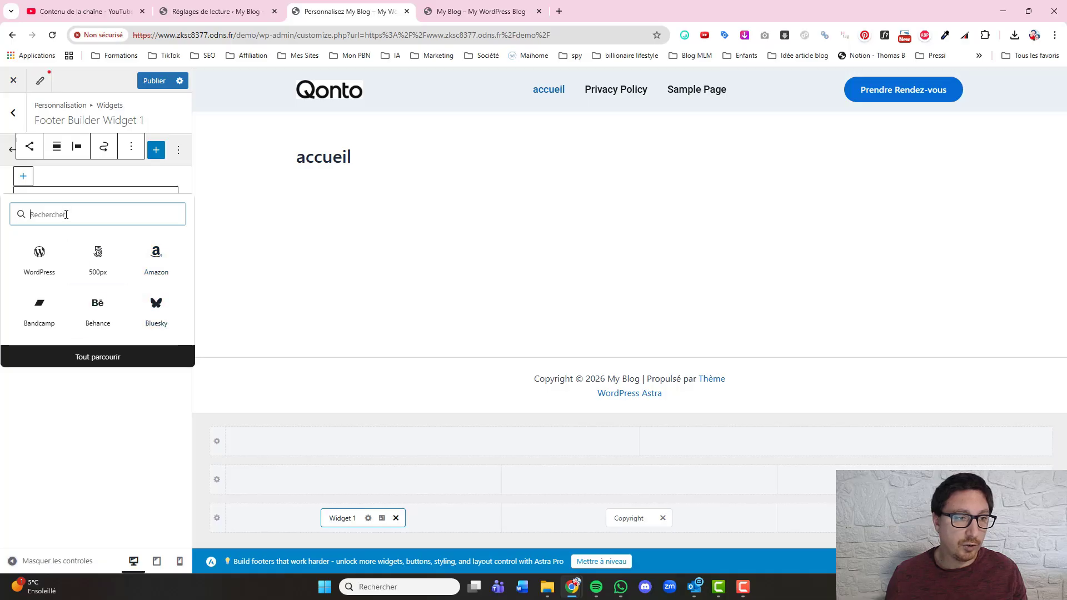
type("yo")
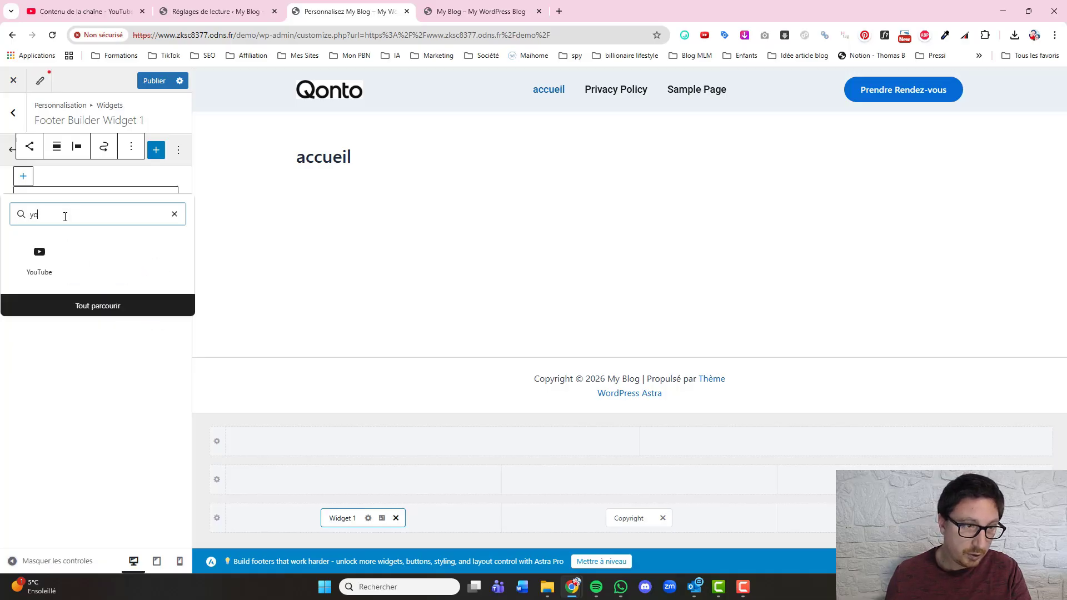
left_click(40, 253)
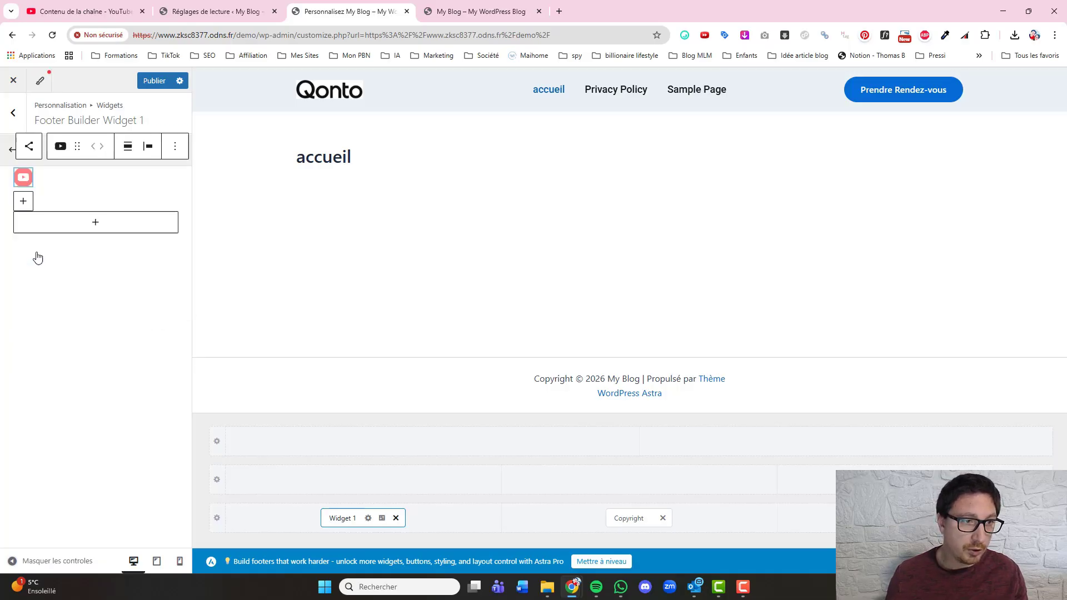
Step: Set the YouTube icon's social link to "#", cancelling the leave-site dialogs and publishing the pending changes along the way
left_click(17, 179)
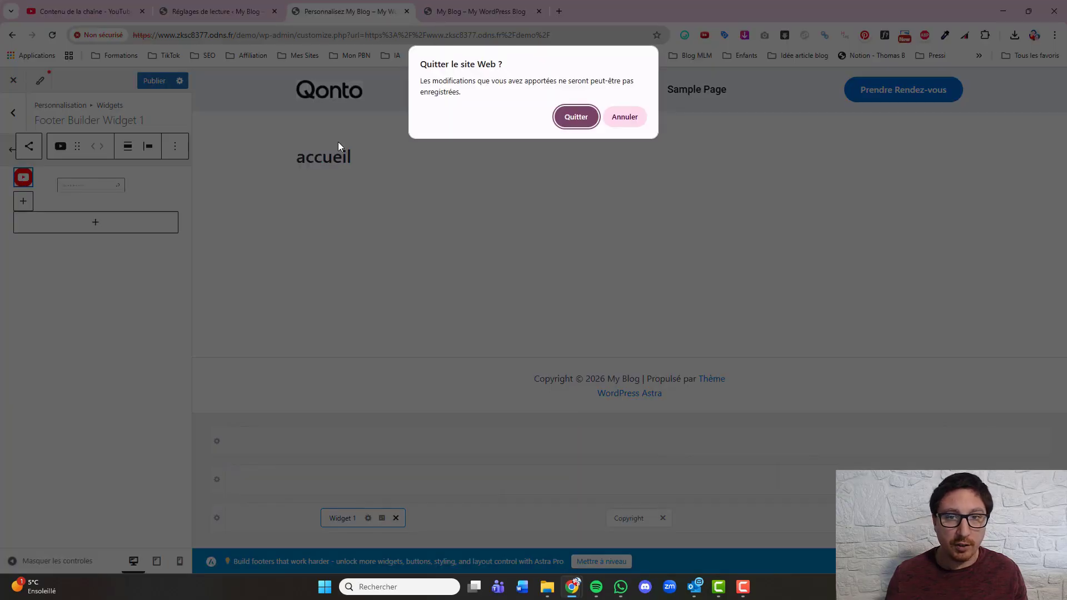
left_click(629, 123)
left_click(179, 147)
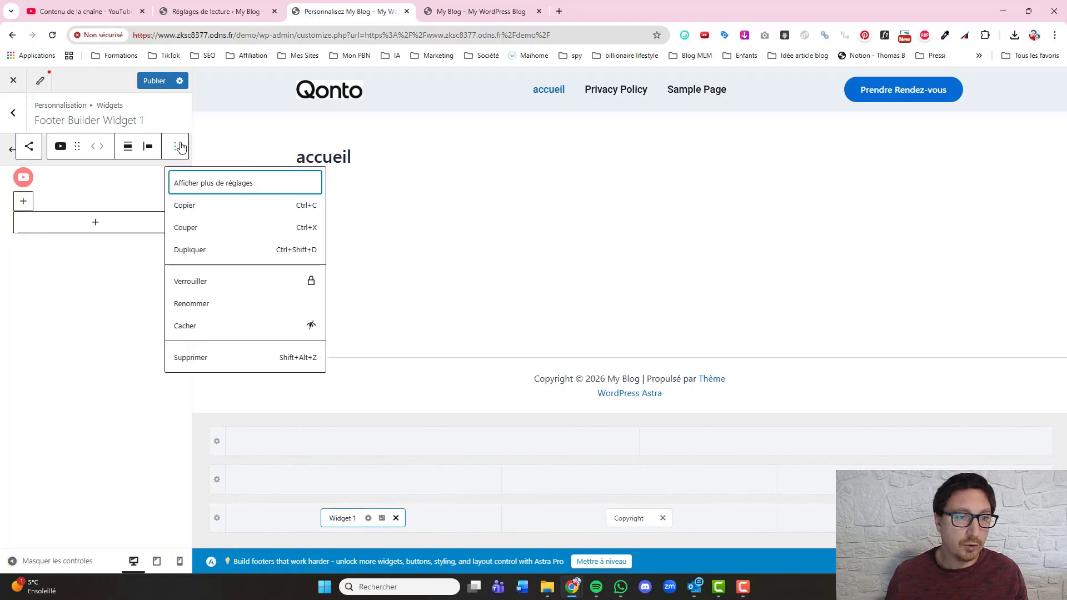
left_click(179, 147)
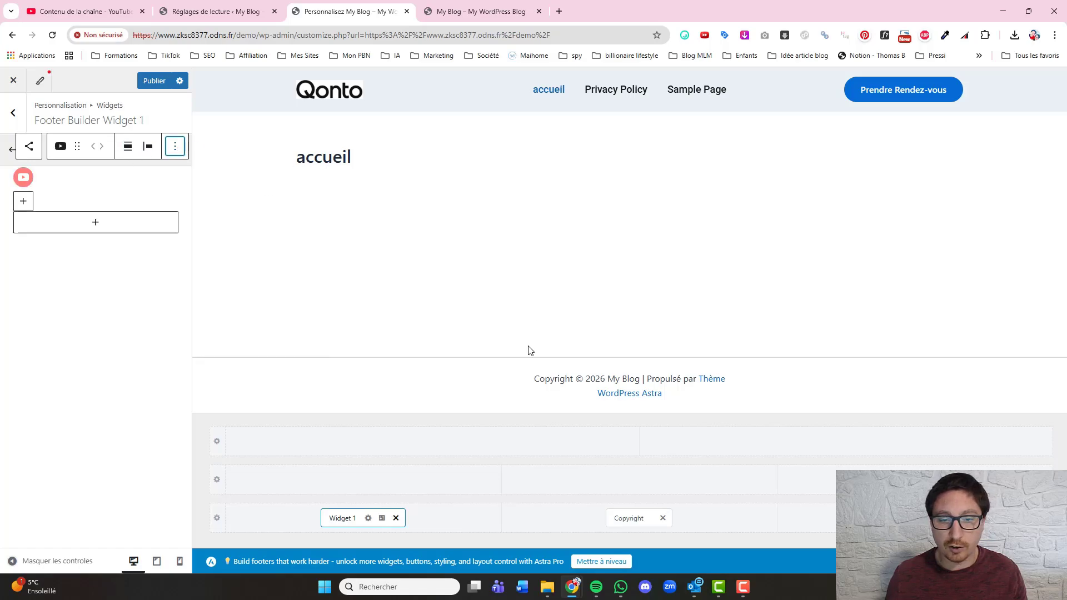
left_click(21, 178)
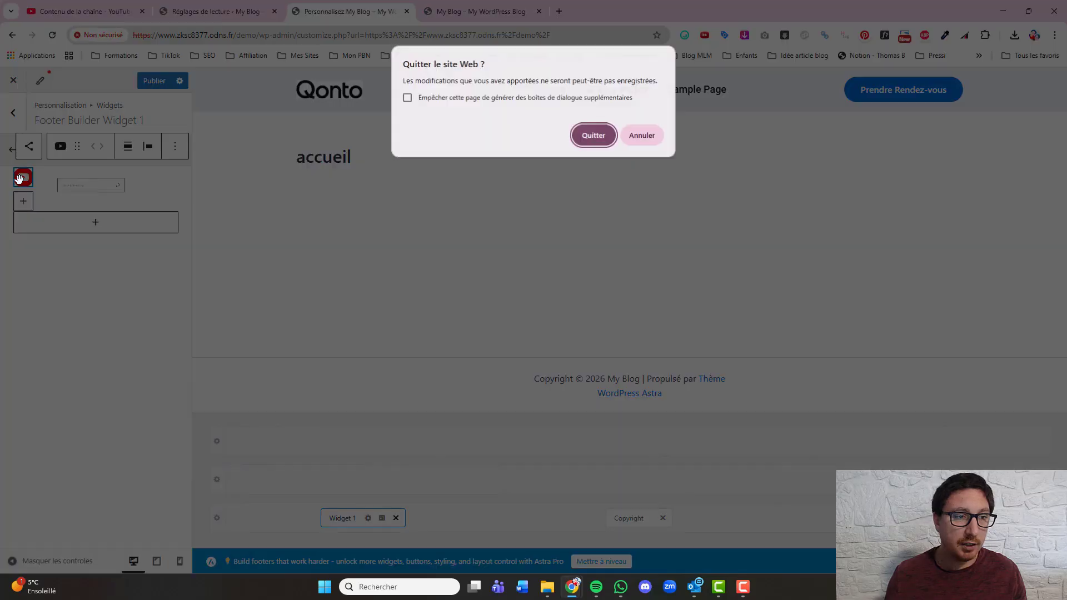
left_click(633, 140)
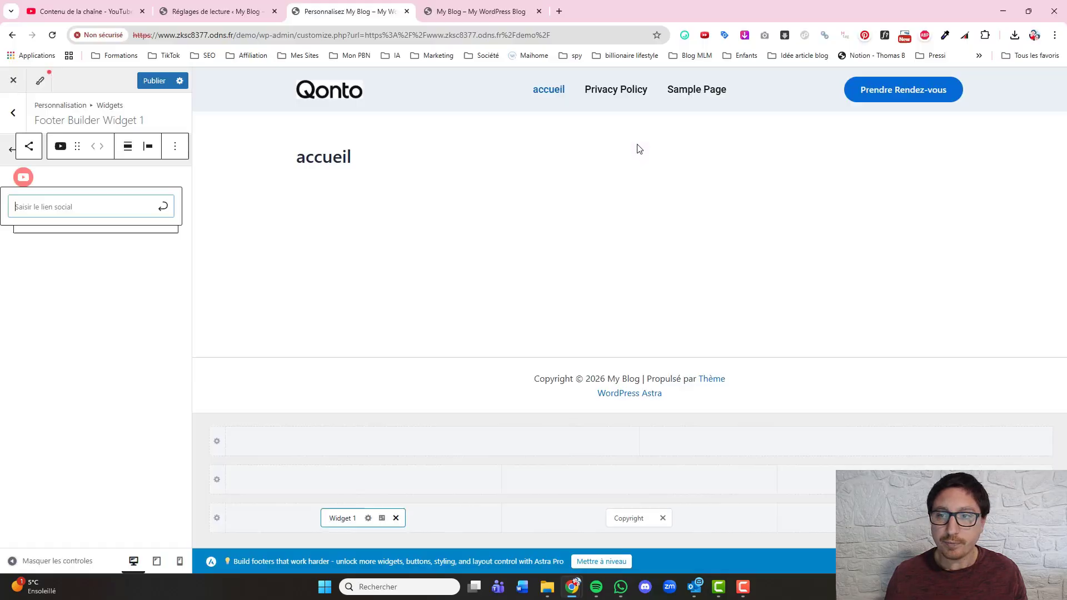
left_click(150, 81)
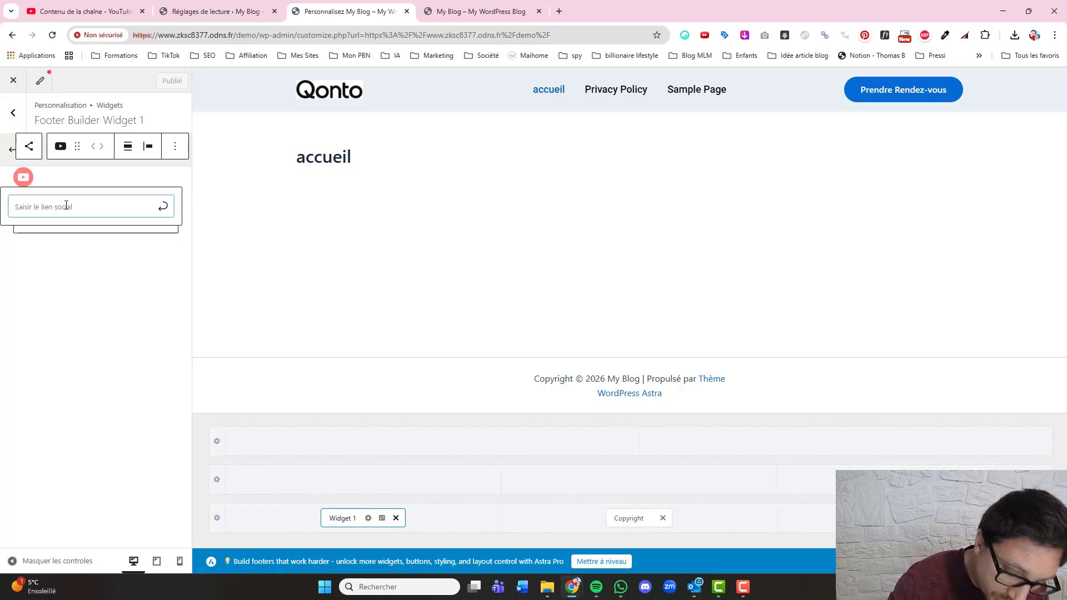
type("#")
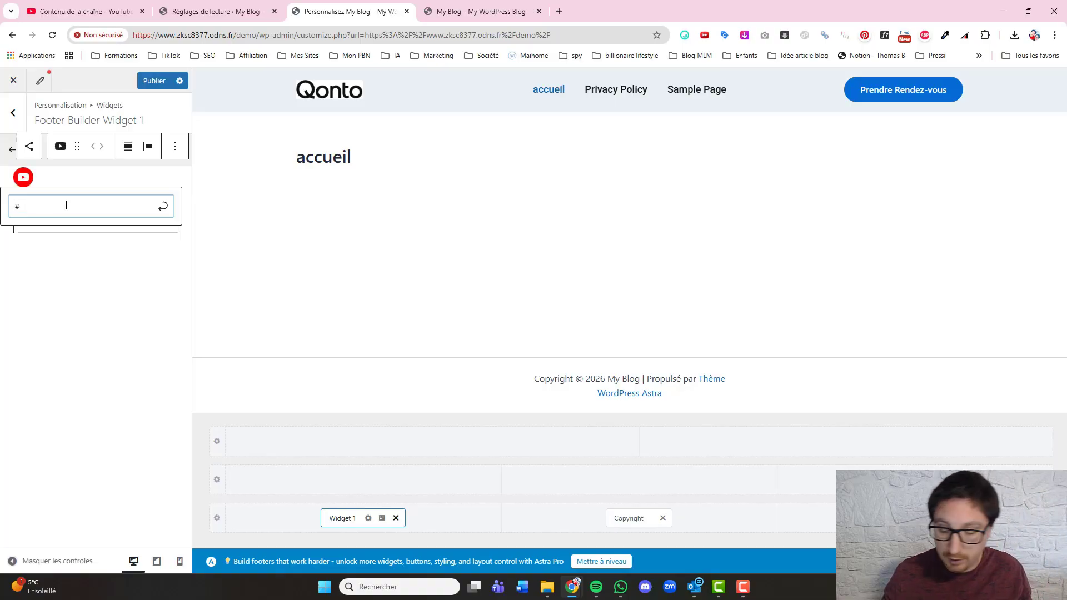
left_click(162, 206)
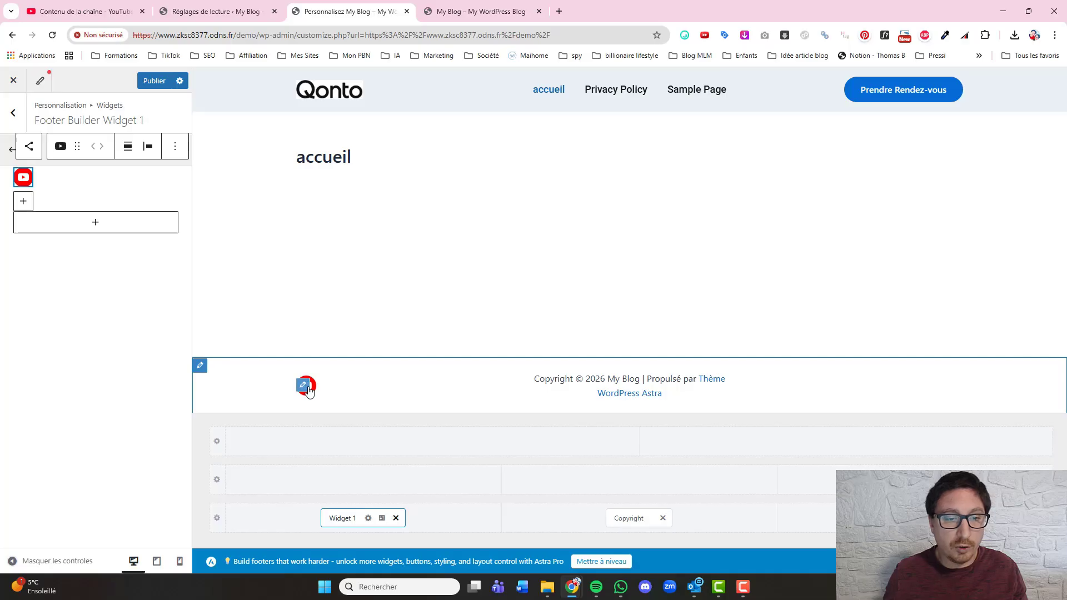
Step: Search the social icons for "fa" and add the Facebook icon beside the YouTube icon in the same block
left_click(66, 311)
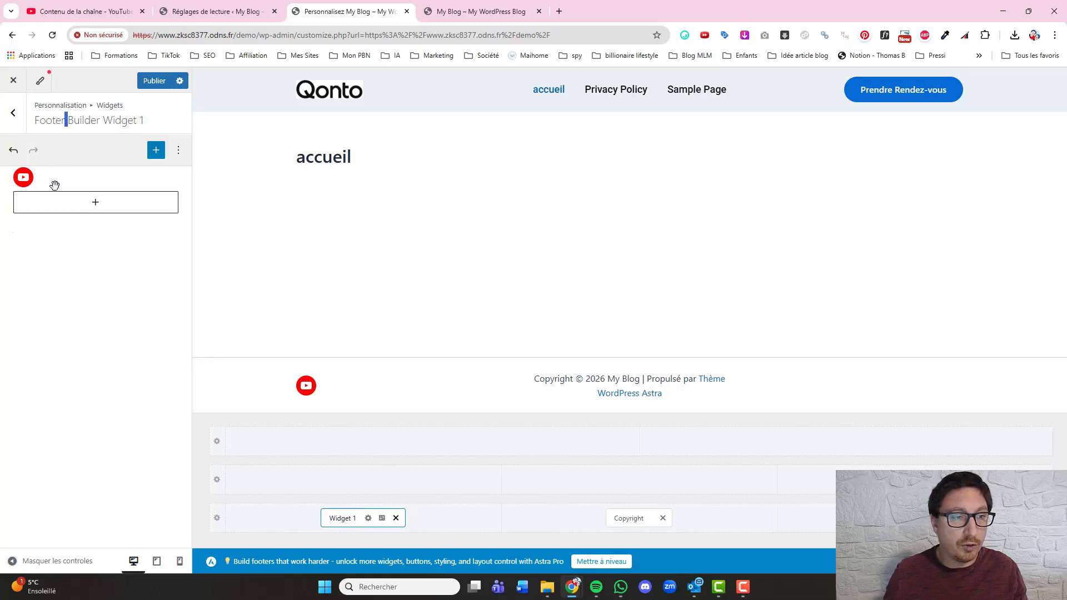
left_click(96, 204)
left_click(39, 282)
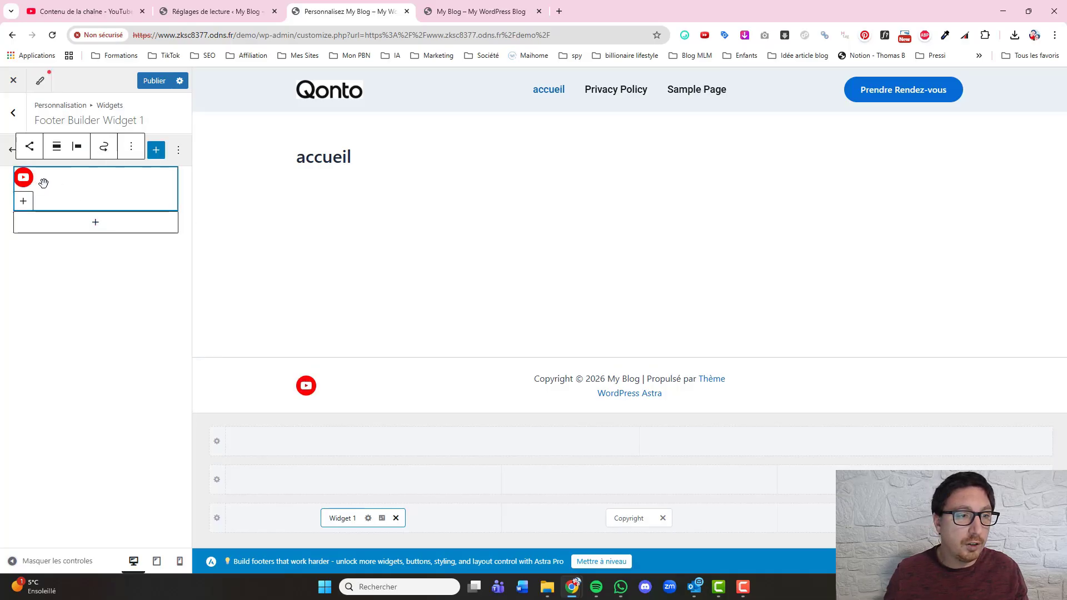
left_click(22, 203)
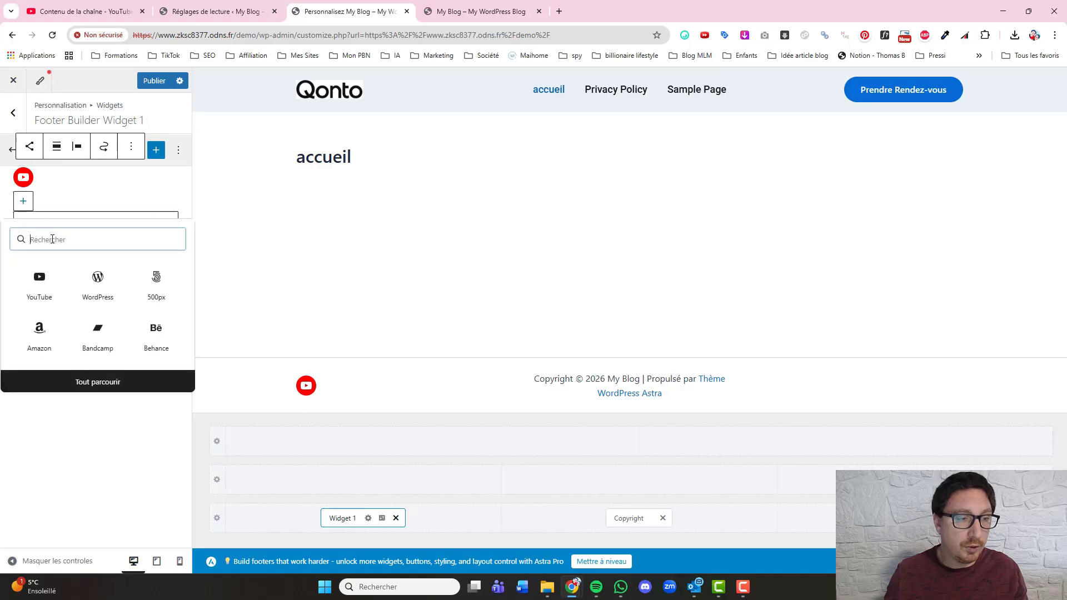
type("fa")
left_click(39, 278)
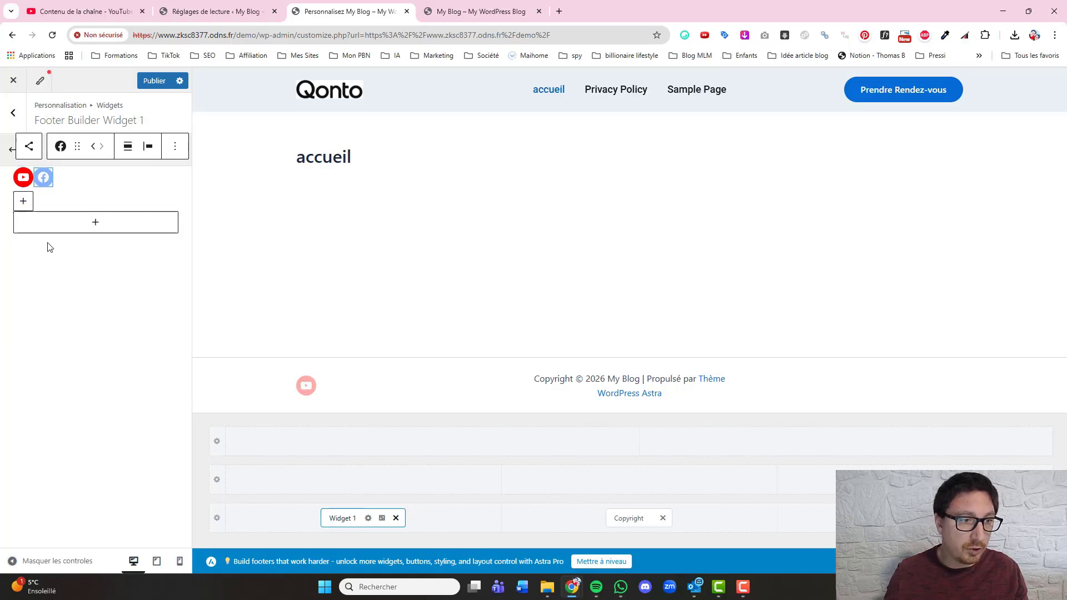
Step: Set the Facebook icon's social link to "#", cancelling the leave-site dialog, and deselect the block
left_click(46, 178)
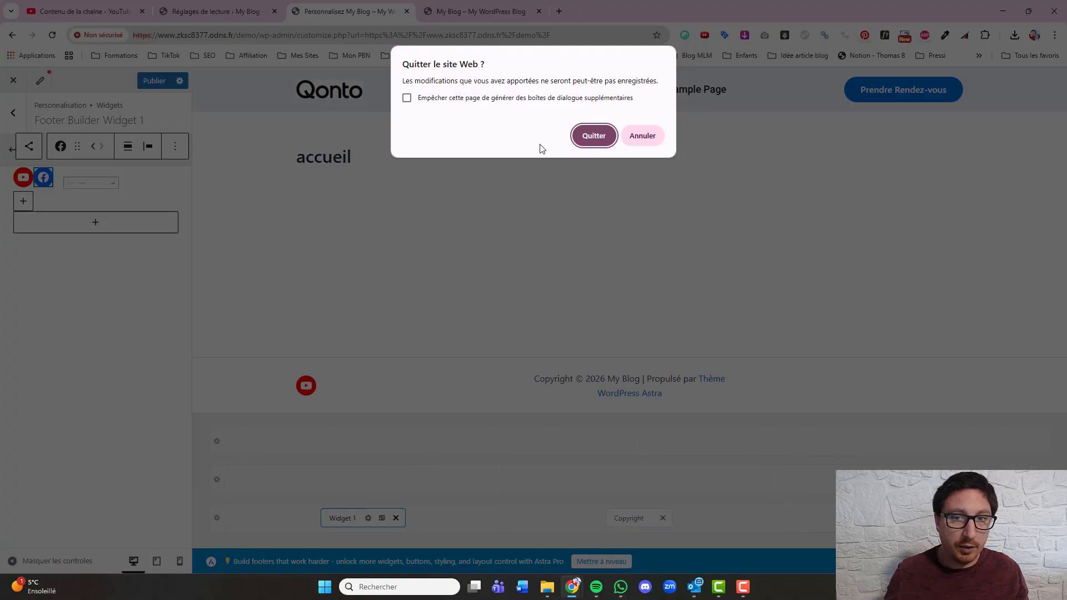
left_click(637, 140)
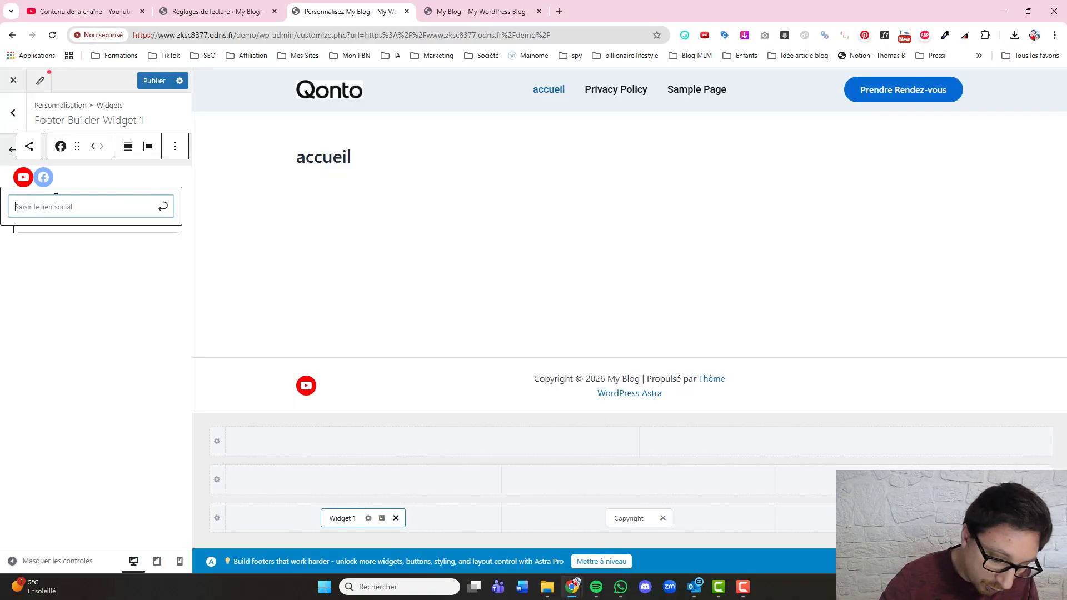
type("#")
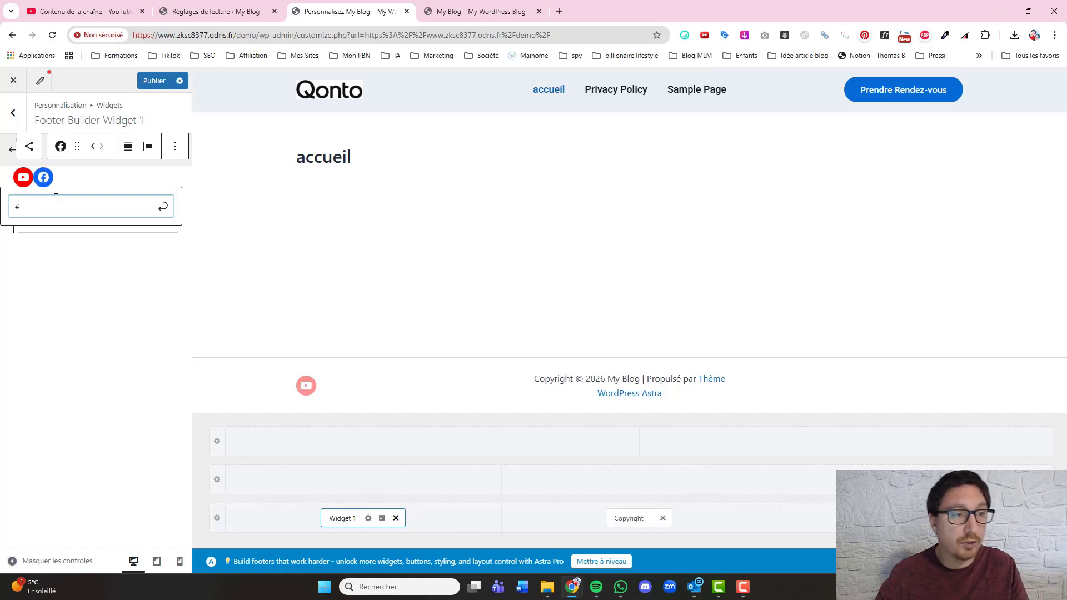
left_click(162, 207)
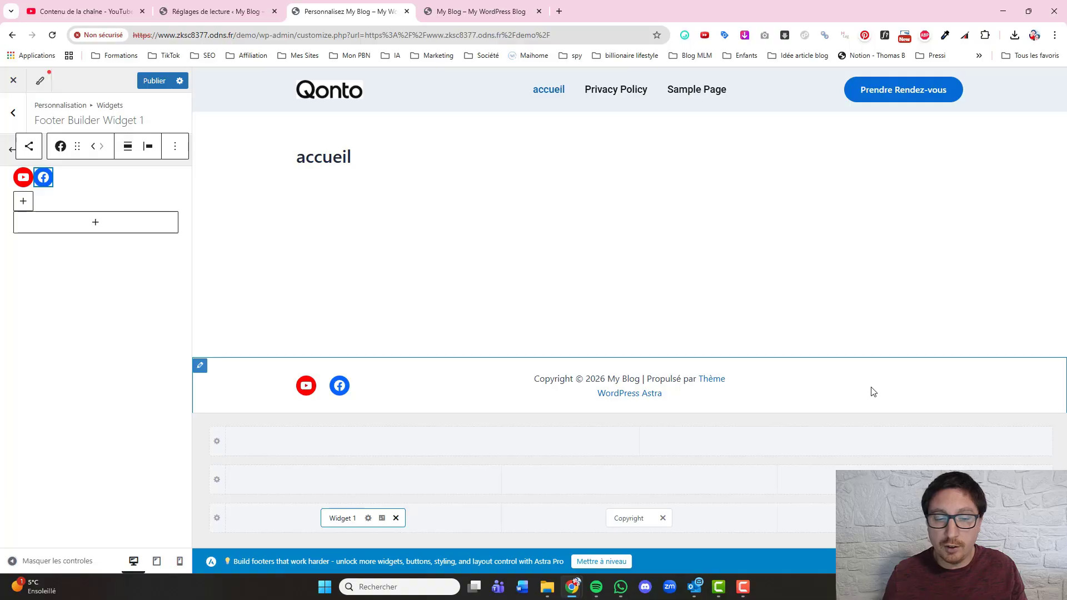
left_click(904, 380)
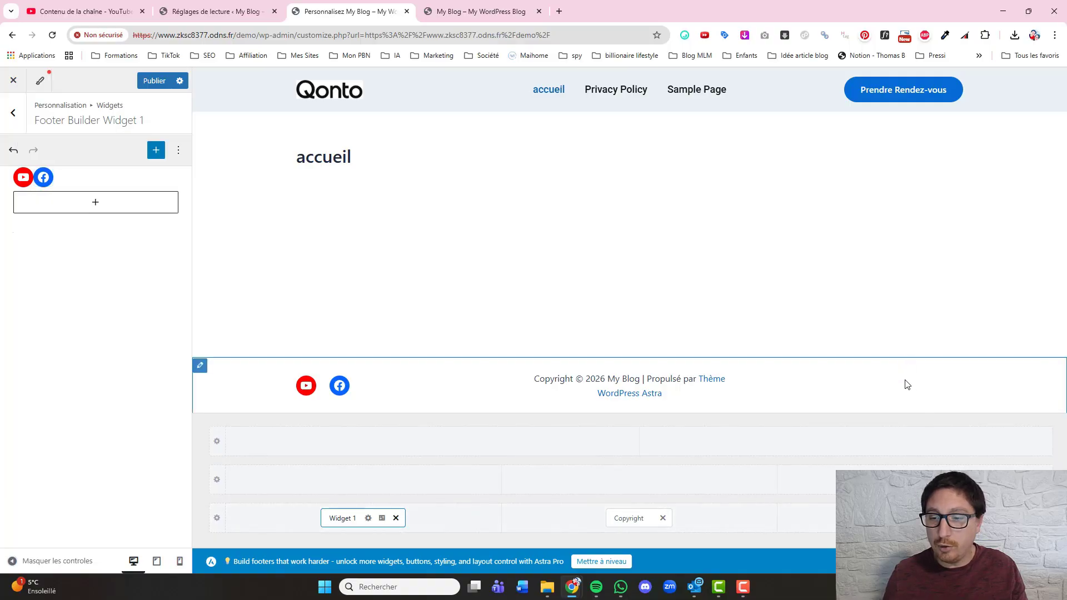
Step: Open the menu location settings from the Footer Menu element and check which menus can be assigned to "Menu de pied de page"
left_click(914, 518)
left_click(886, 481)
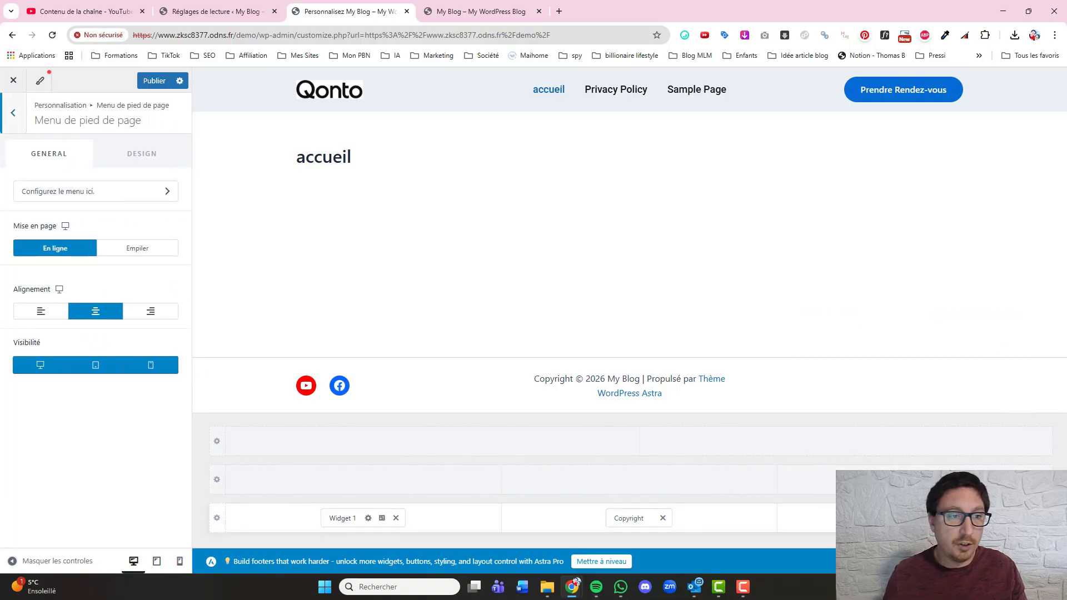
left_click(150, 193)
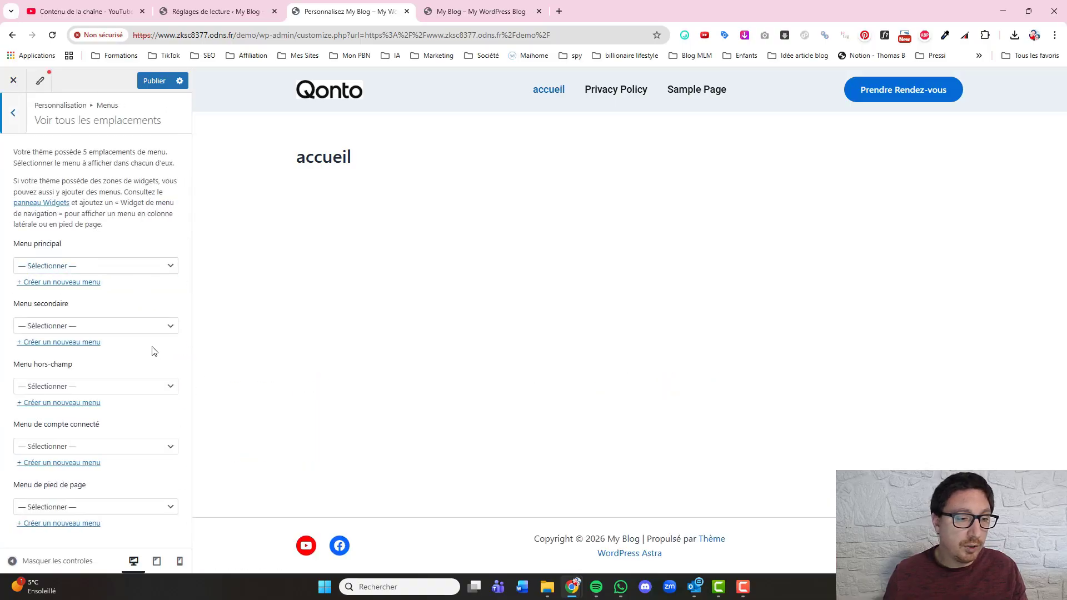
left_click(97, 508)
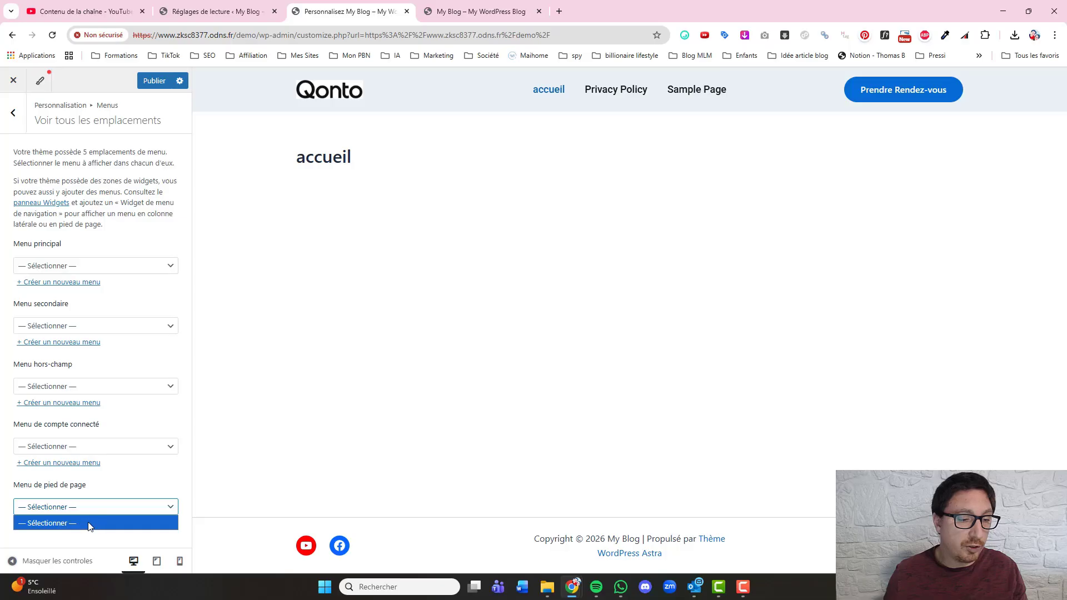
left_click(89, 526)
left_click(84, 507)
left_click(109, 504)
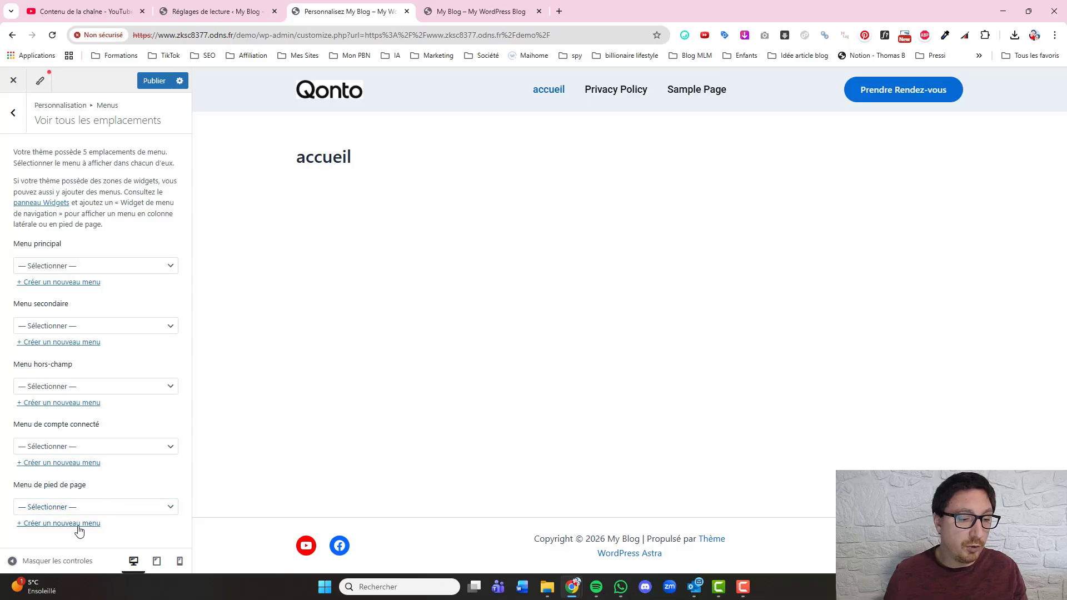
Step: Publish the pending changes and create a new menu named "footer" assigned to the "Menu de pied de page" location
left_click(154, 84)
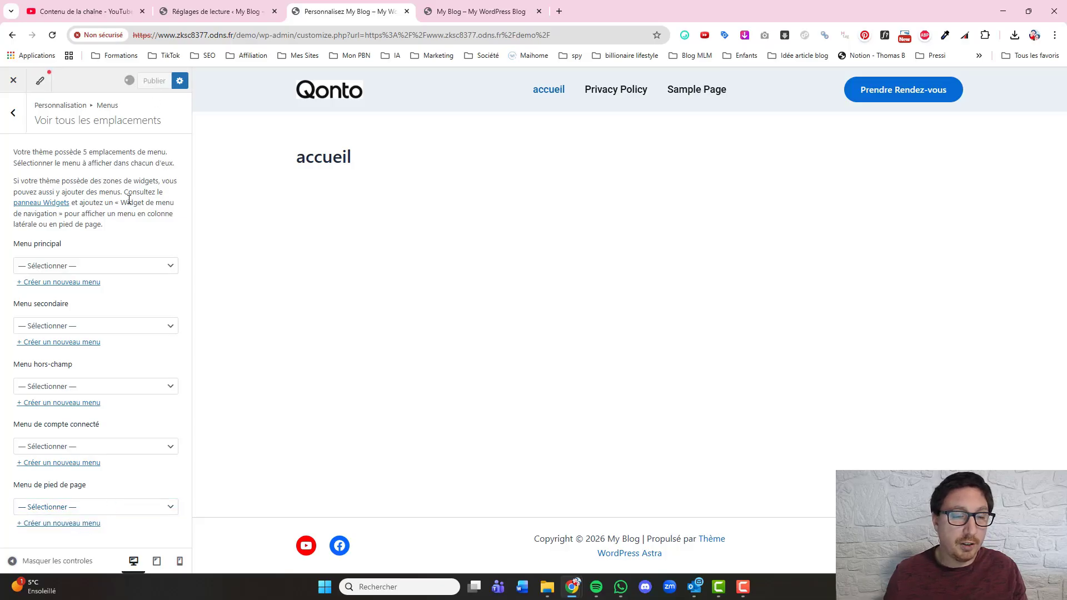
left_click(49, 523)
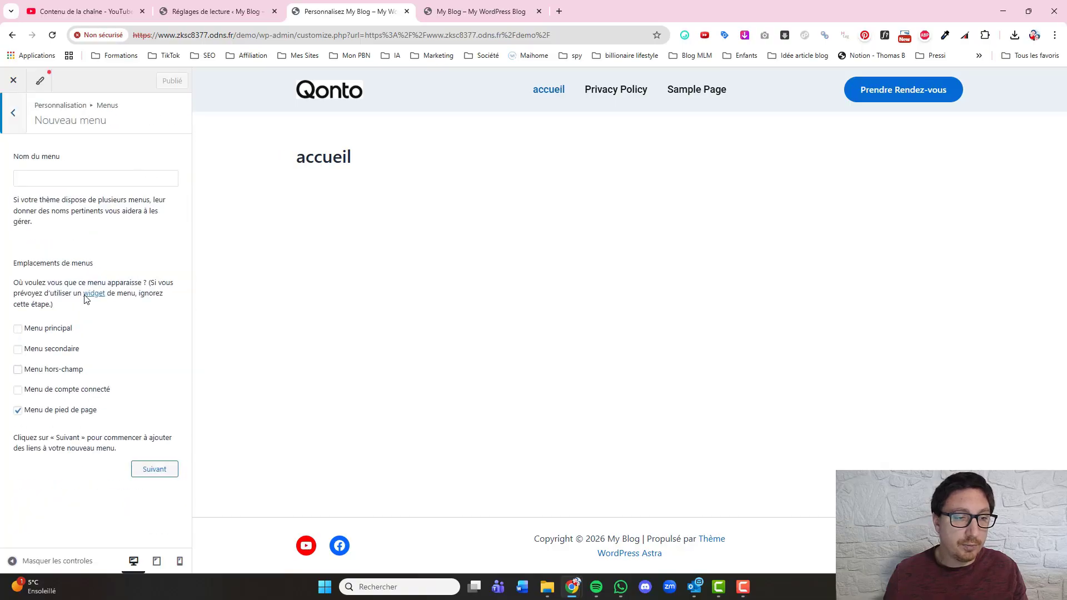
left_click(40, 179)
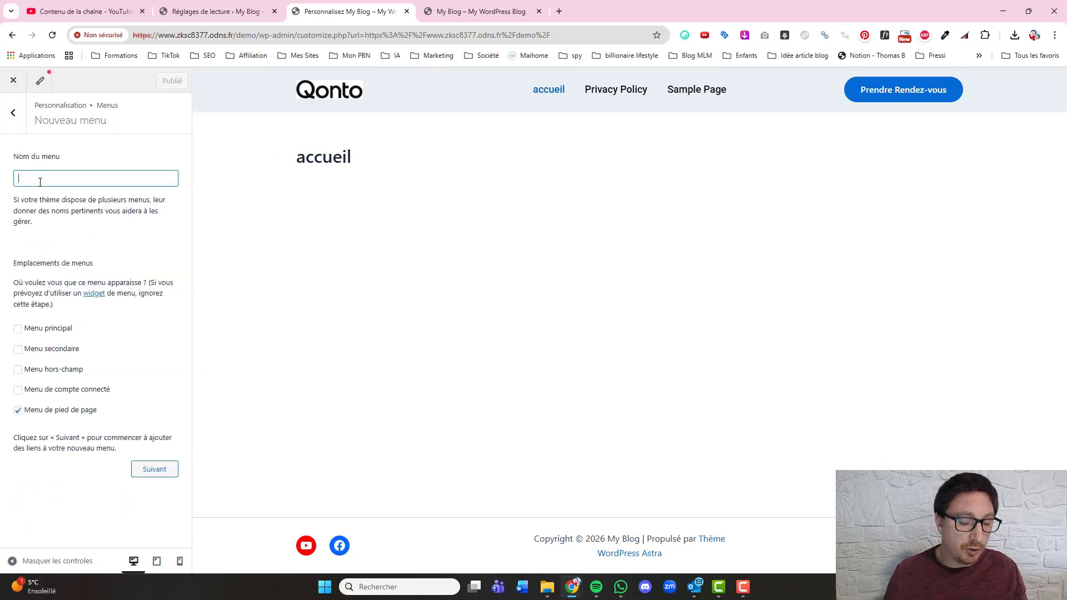
type("footer")
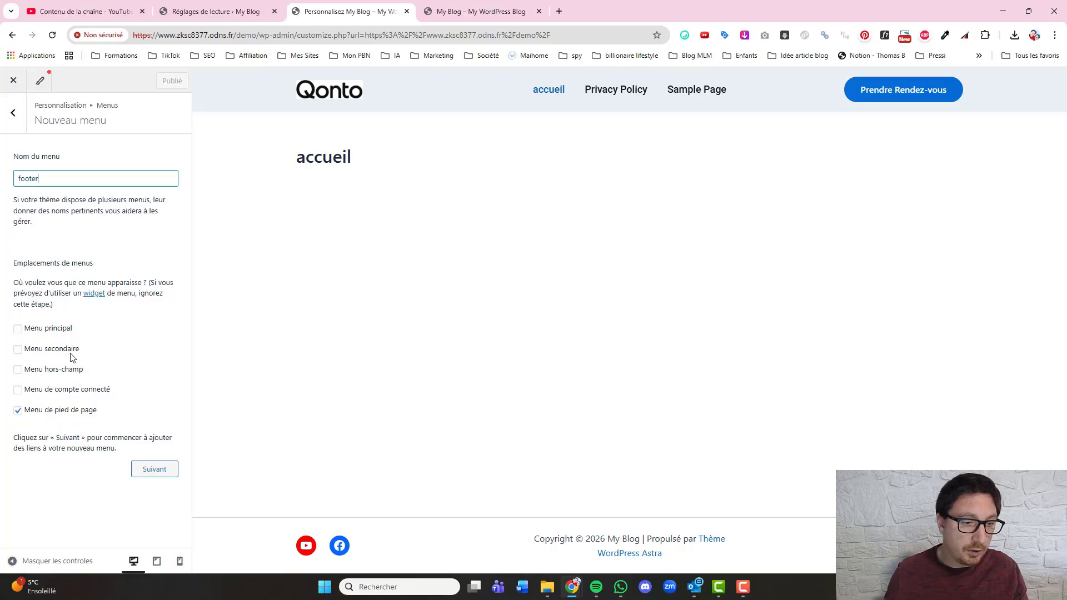
left_click(164, 472)
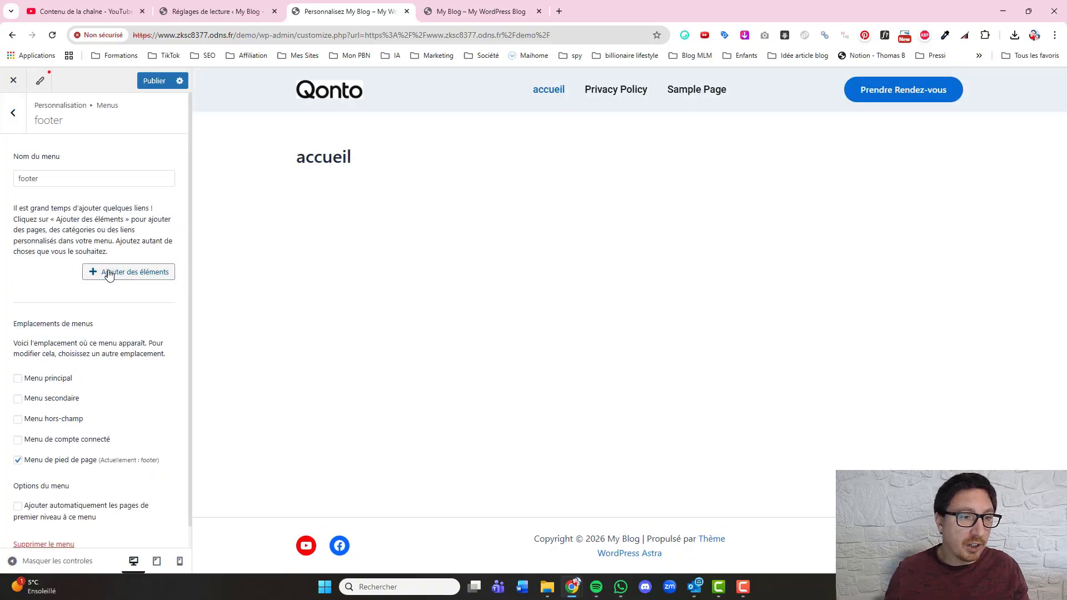
Step: Add the Privacy Policy page to the "footer" menu and publish the changes
left_click(109, 272)
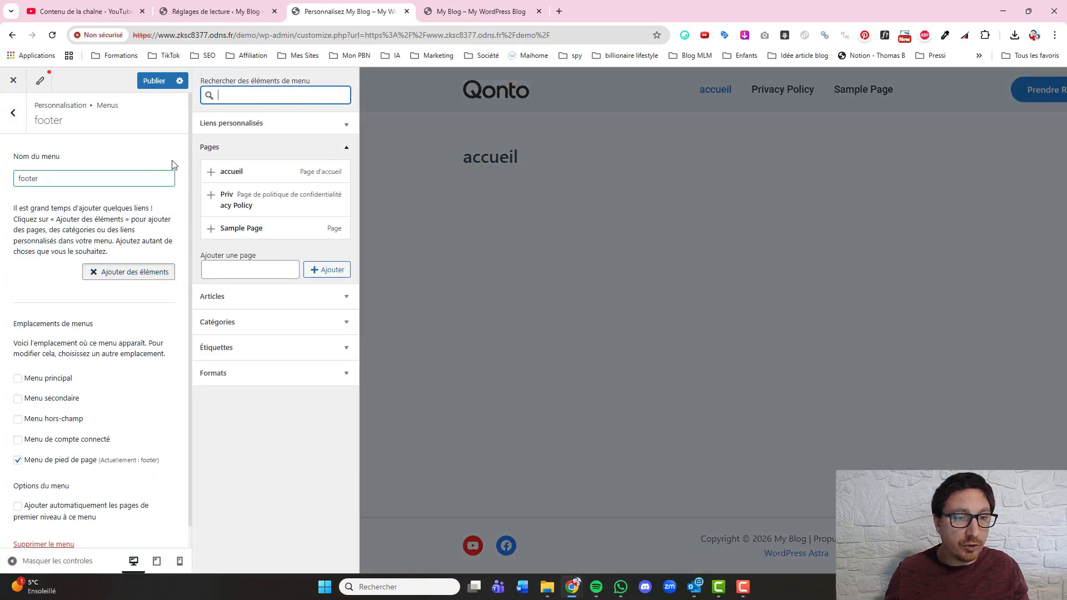
left_click(212, 196)
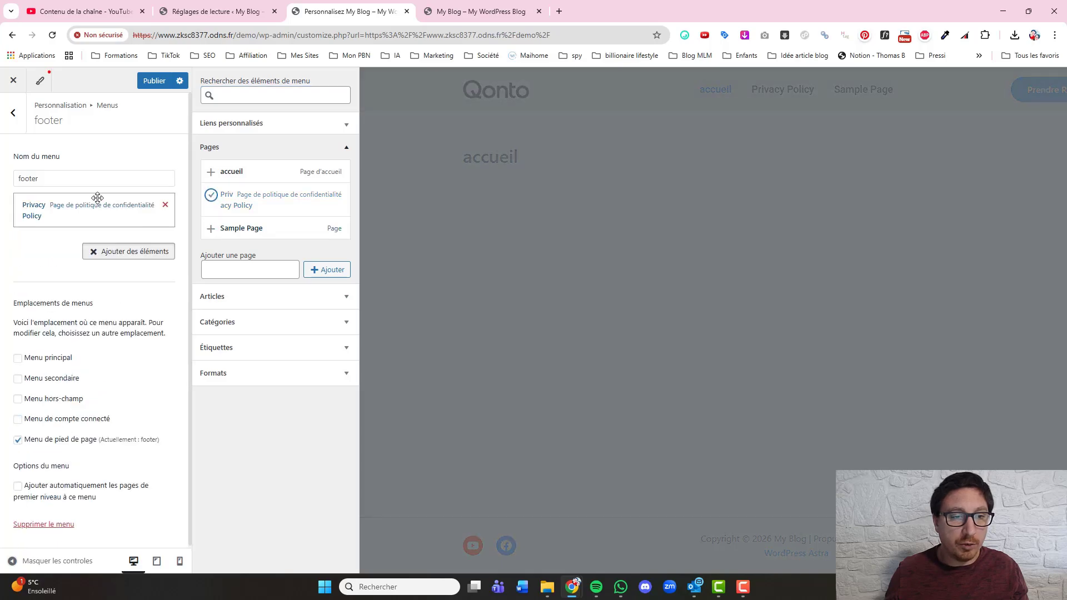
left_click(148, 84)
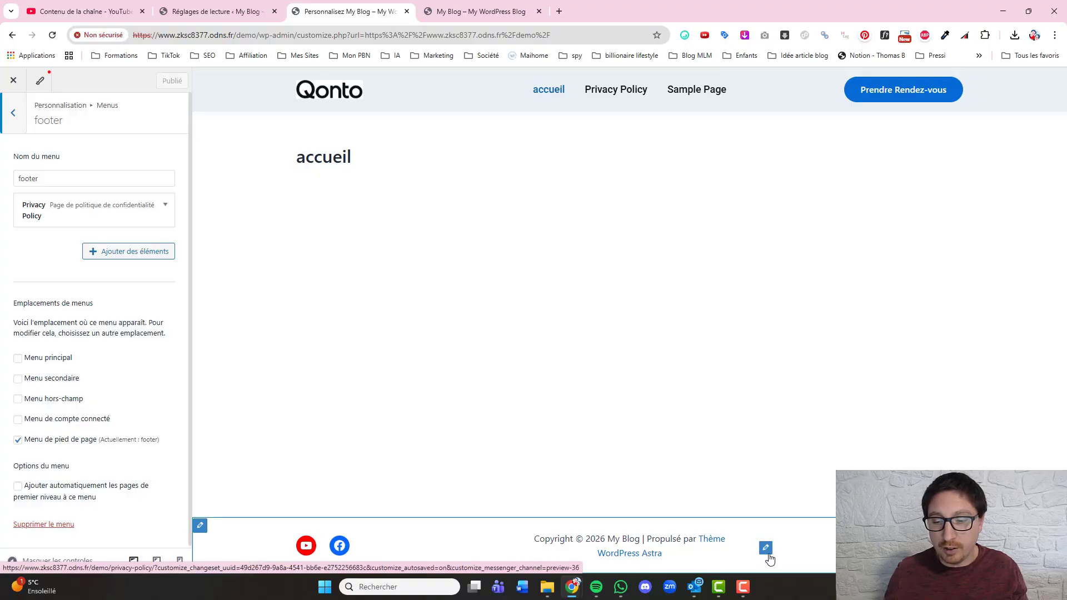
Step: Leave the menu location settings, return to the footer (Pied de page) builder and open the Footer Menu element's settings
left_click(765, 551)
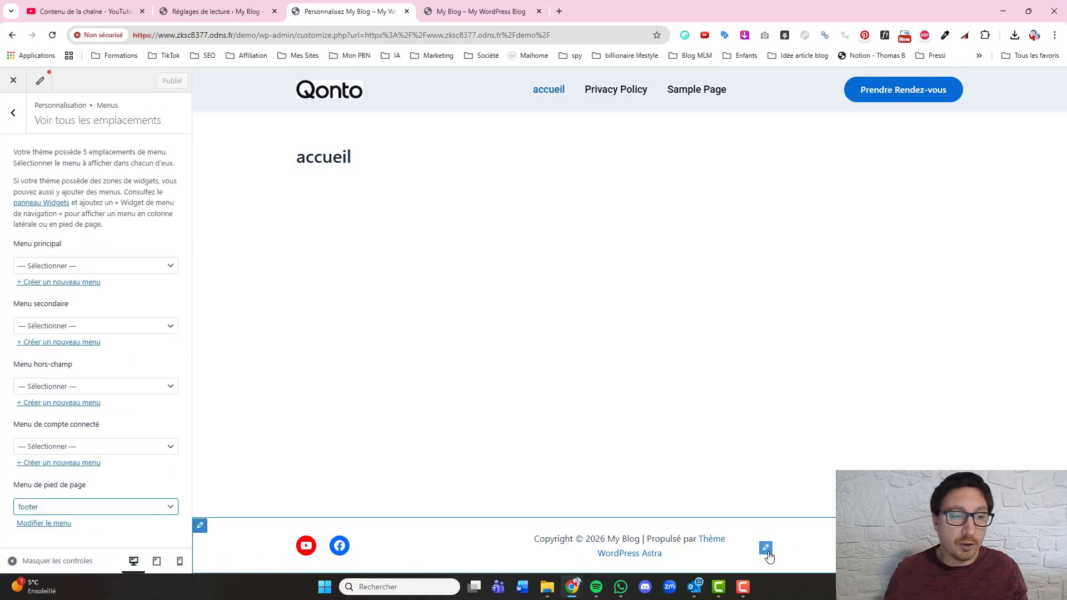
left_click(13, 116)
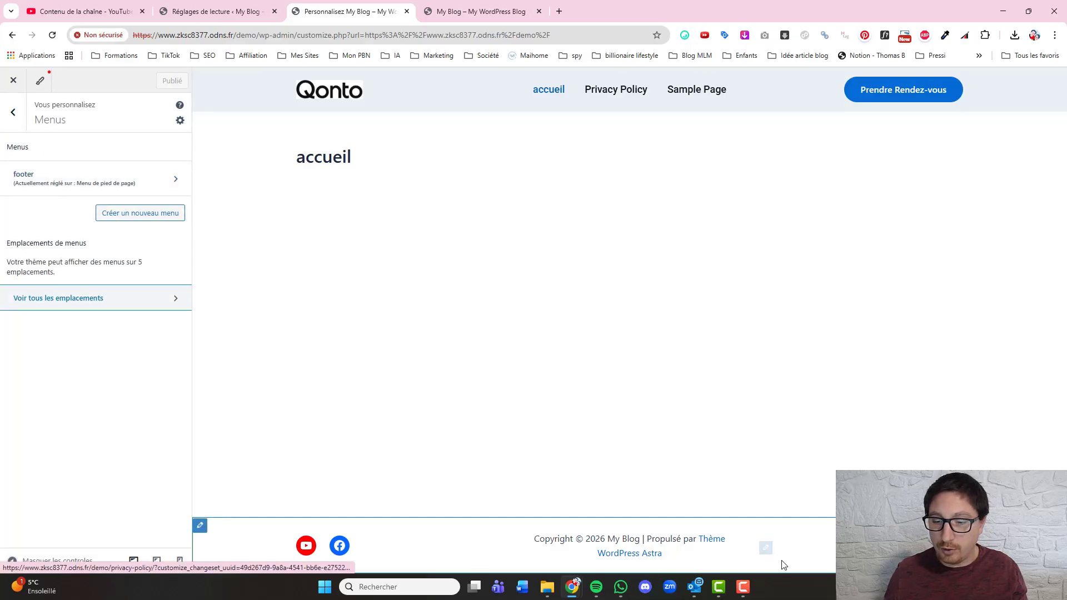
left_click(766, 548)
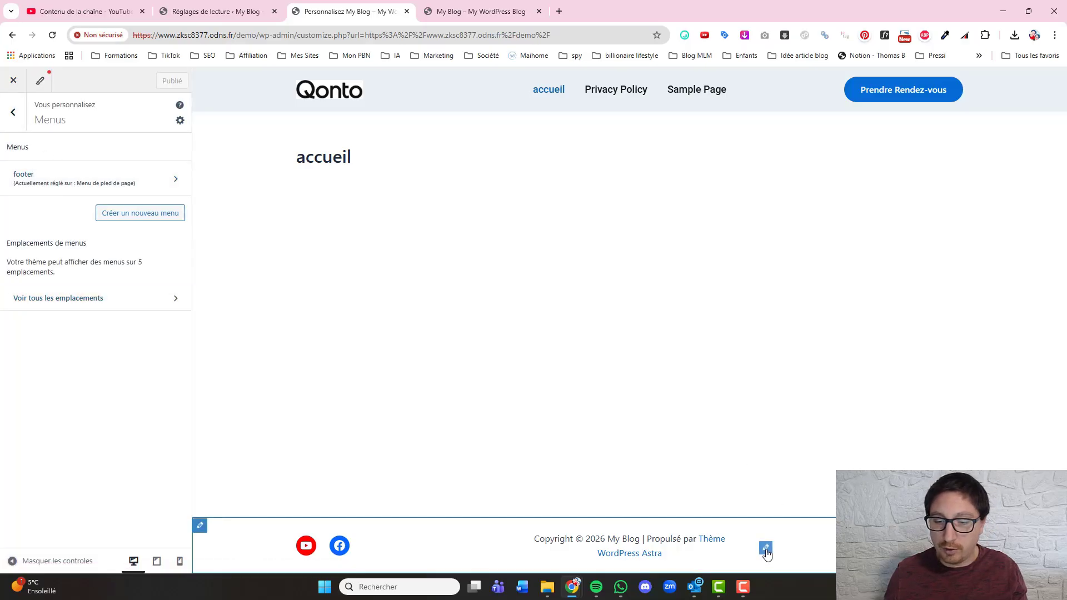
left_click(14, 113)
left_click(48, 310)
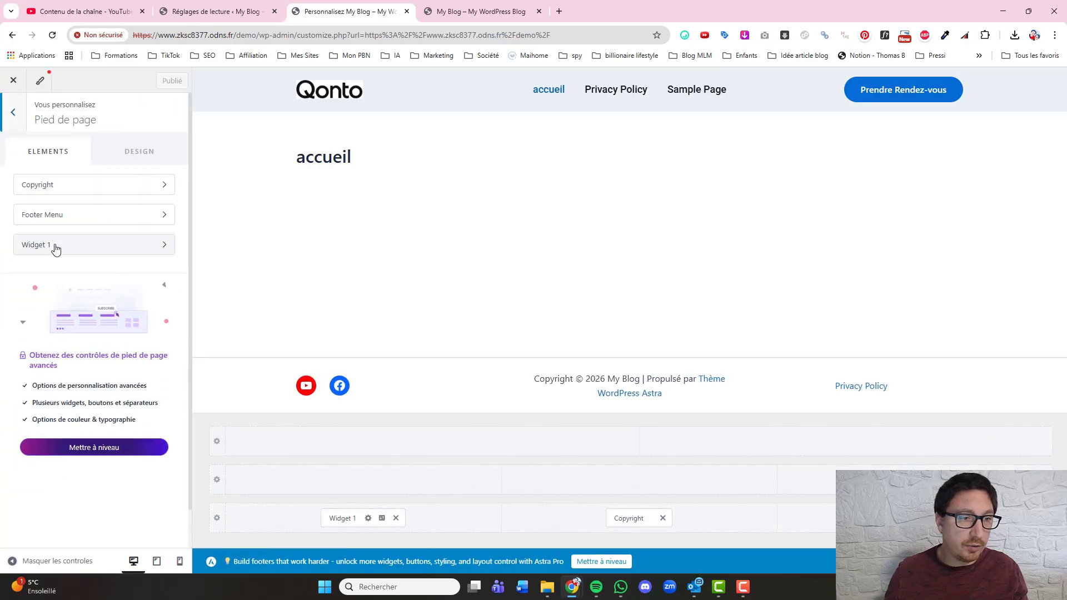
left_click(162, 214)
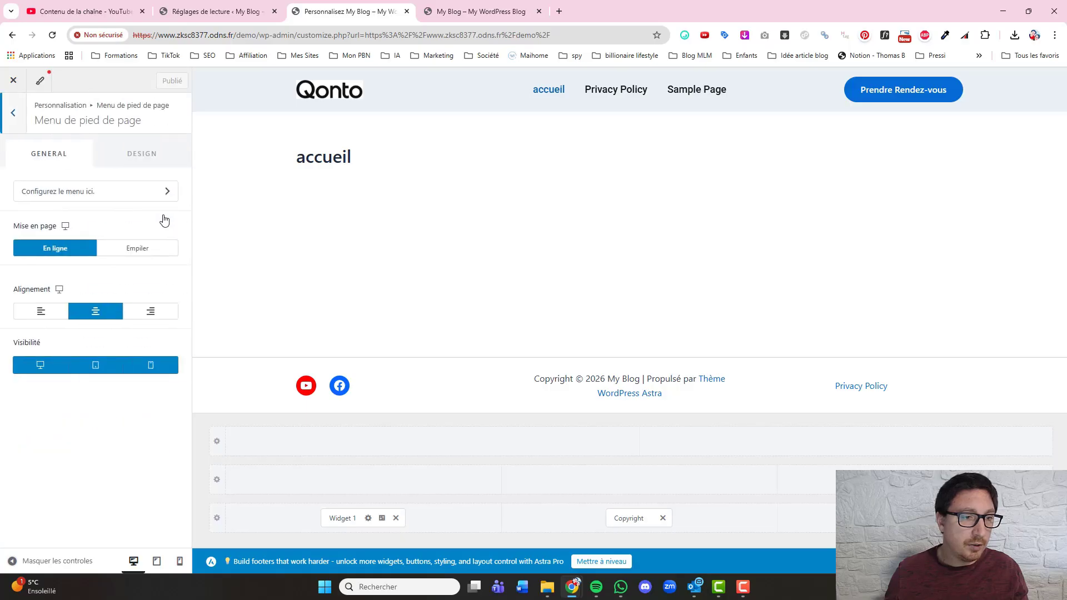
Step: Set the footer menu's active-state background (Arrière-plan, Actif) to the sixth palette colour, a pale grey, and publish the change
left_click(153, 151)
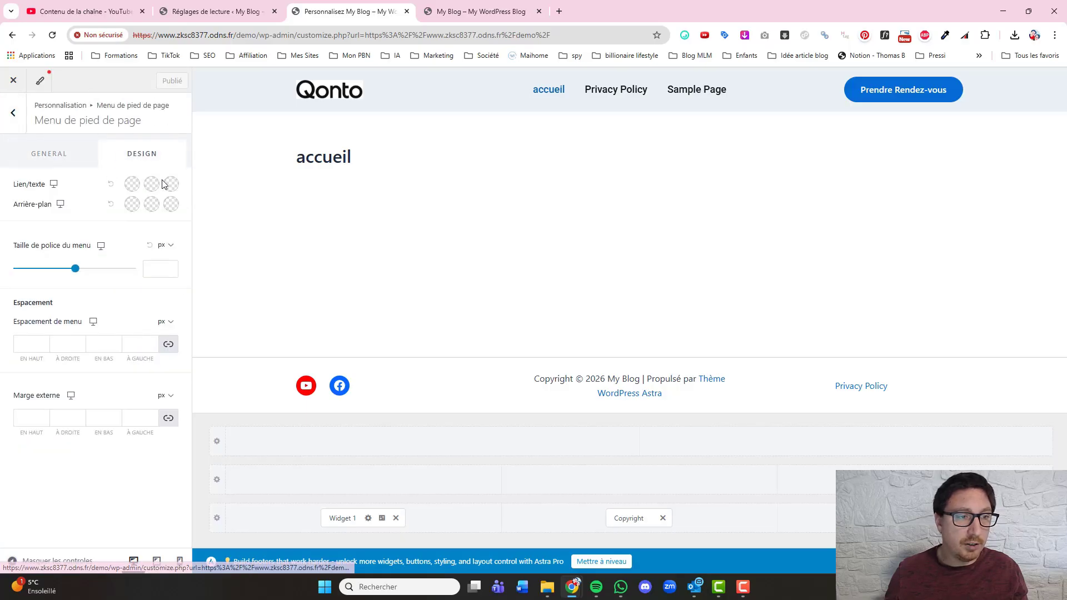
left_click(171, 204)
left_click(111, 231)
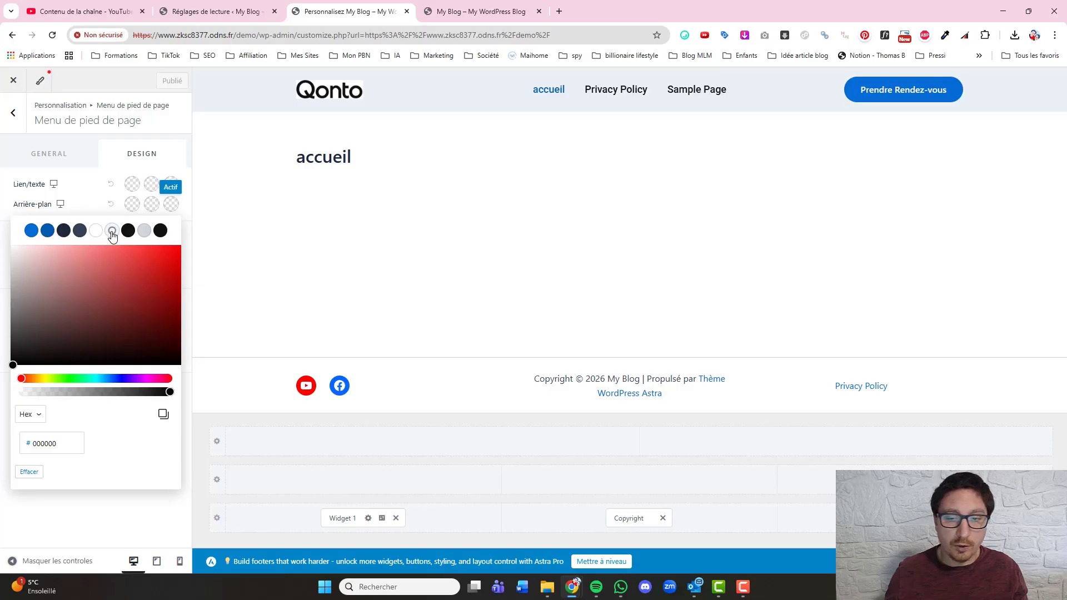
left_click(96, 186)
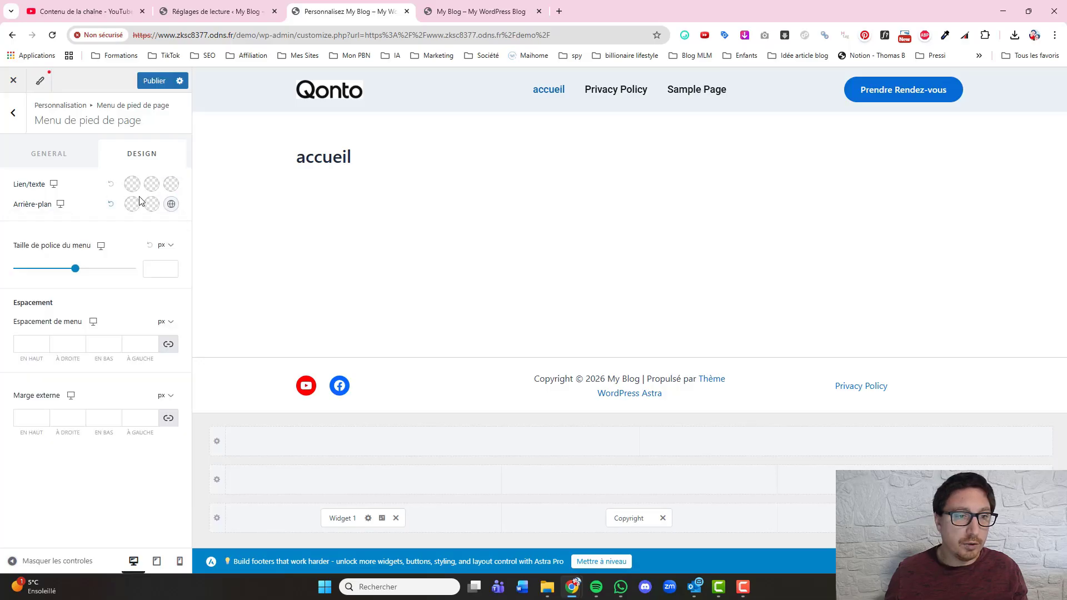
left_click(153, 83)
Step: Set the lower footer row's background to the pale sixth palette colour, publish the change and close the Customizer
left_click(201, 365)
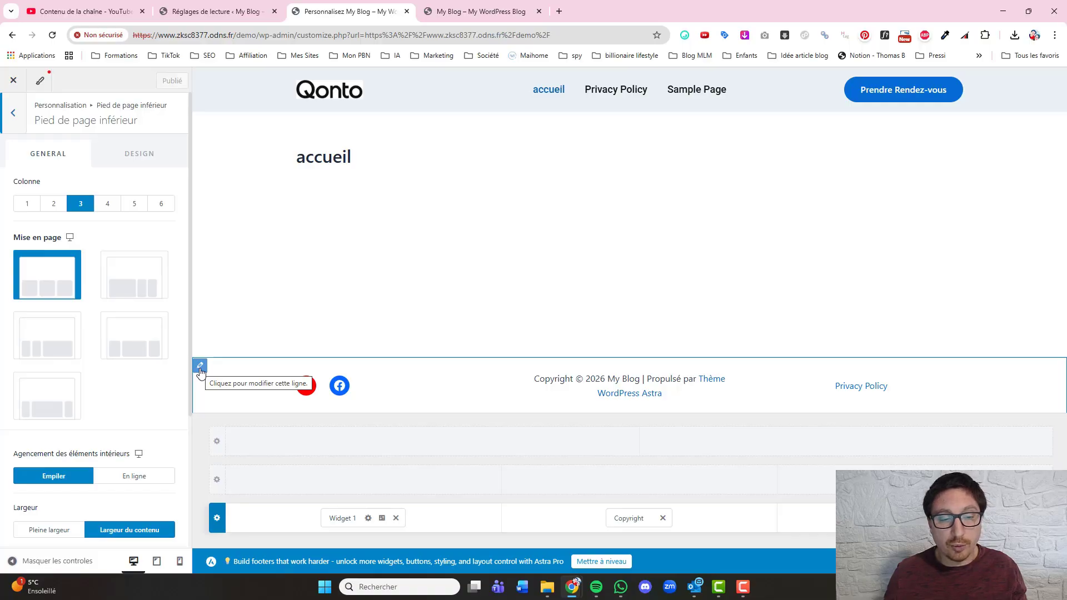
left_click(128, 151)
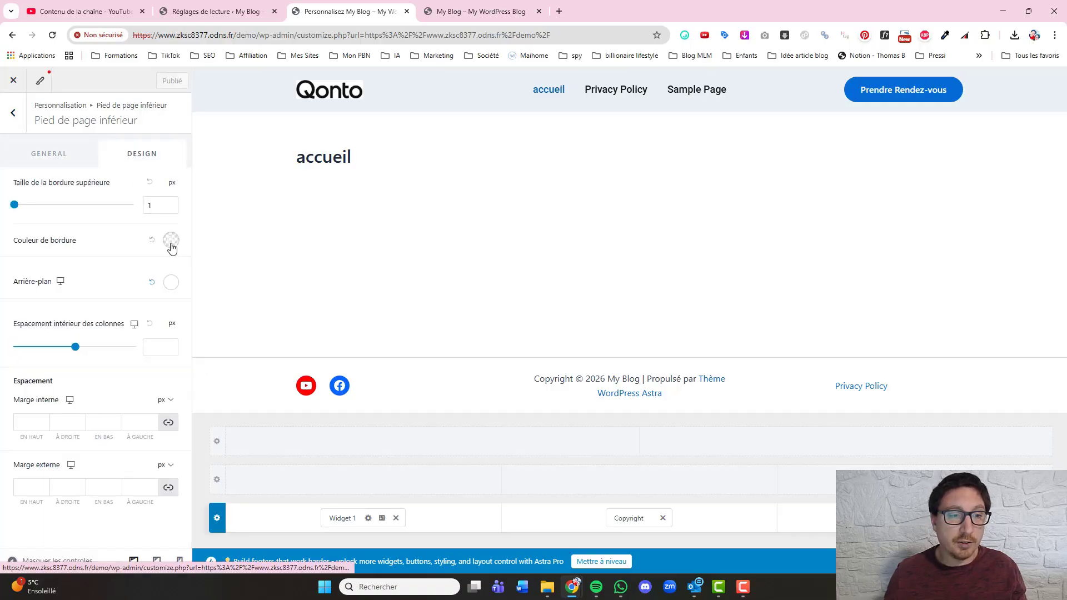
left_click(171, 283)
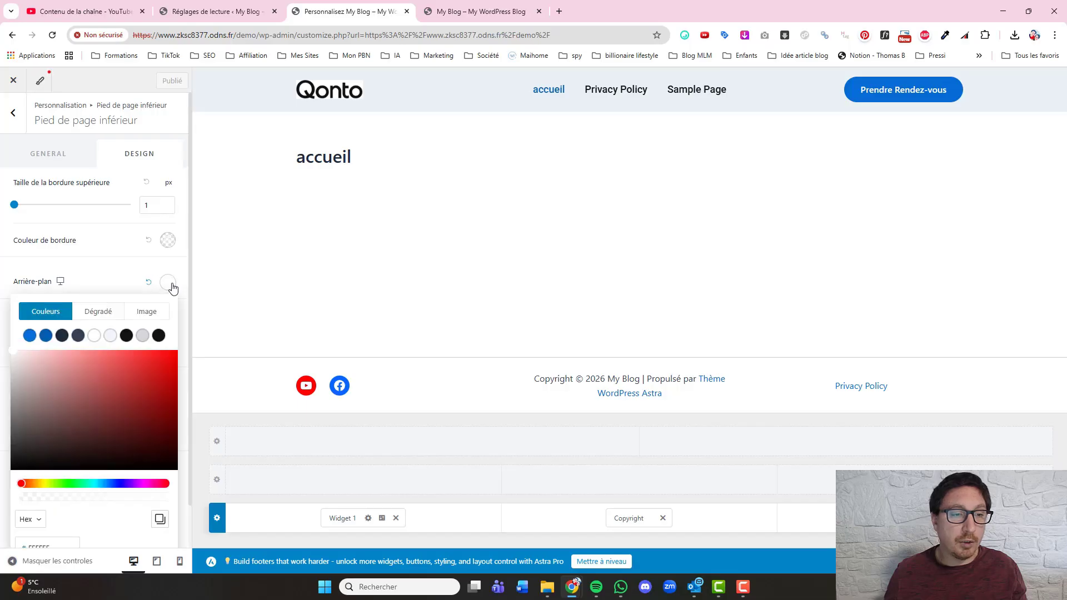
left_click(110, 336)
left_click(113, 247)
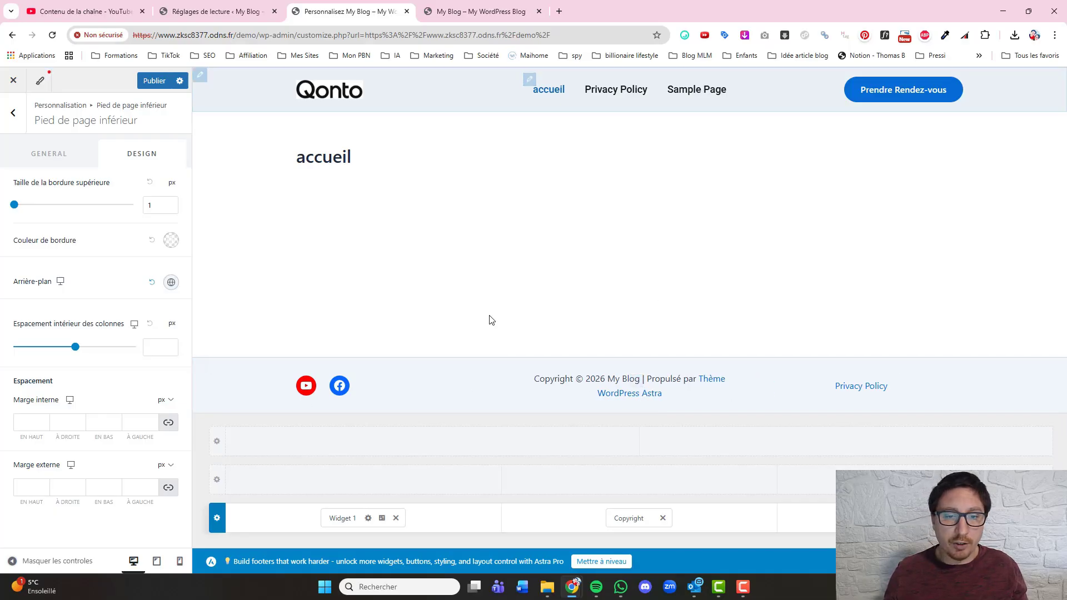
left_click(158, 84)
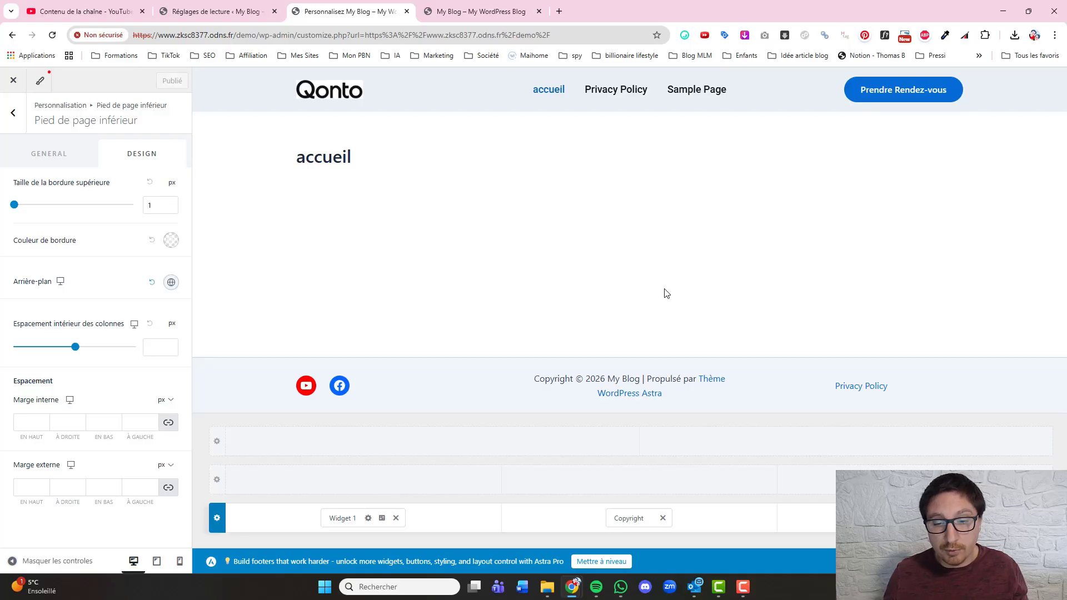
left_click(13, 80)
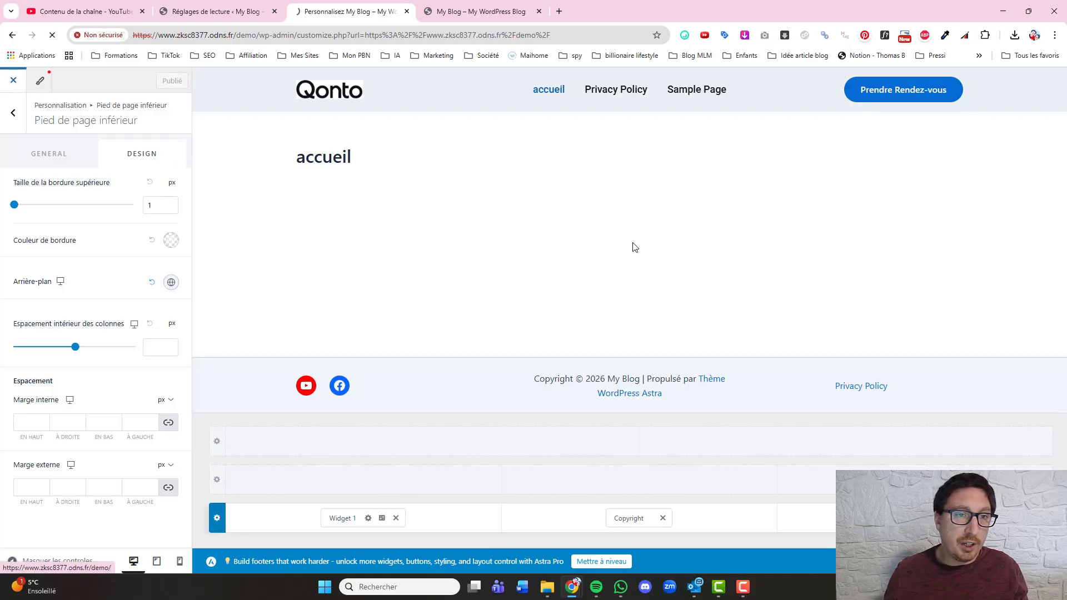